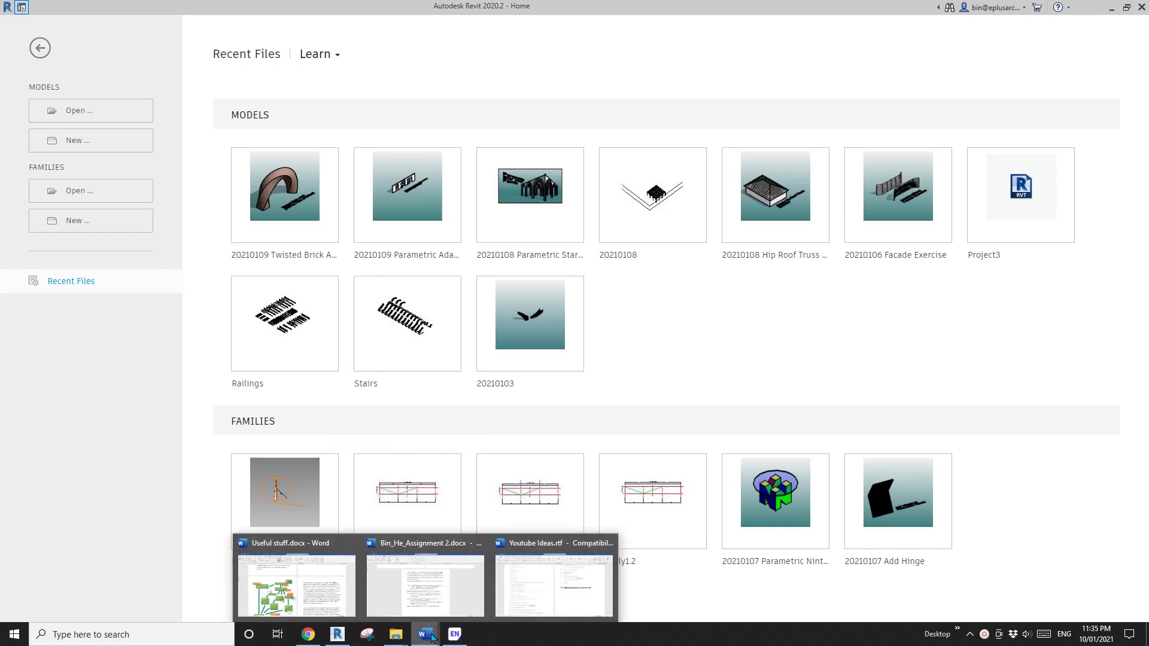
Step: Check topic 76 in the Youtube Ideas document in Word and create a new project from a template in Revit
left_click(537, 596)
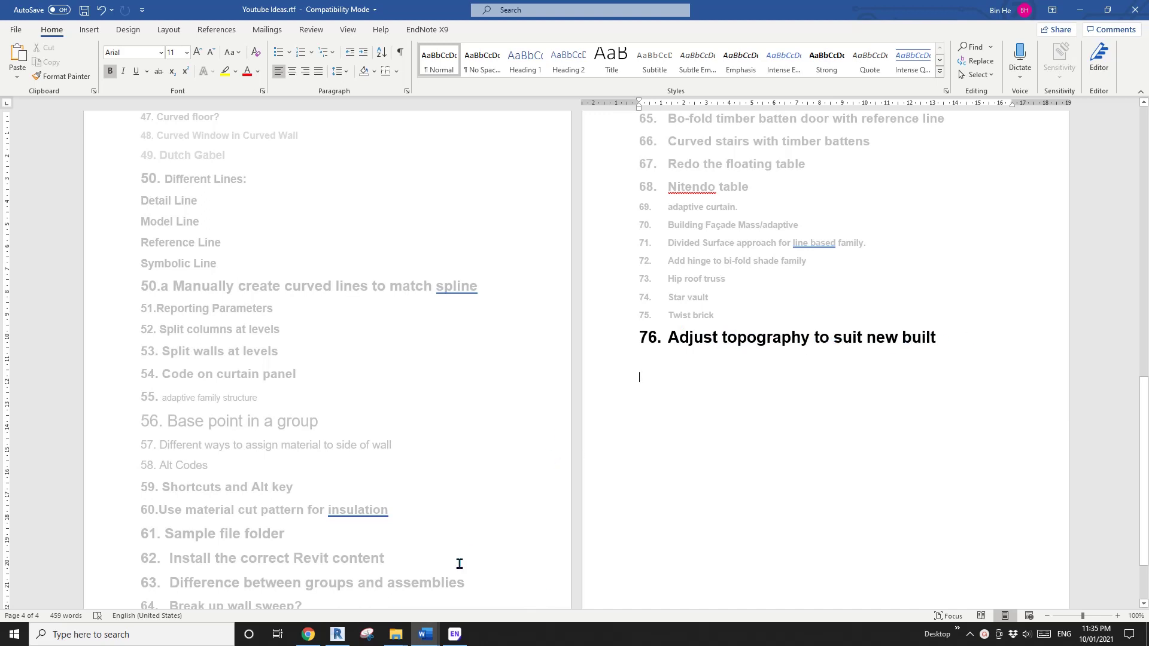
left_click(330, 629)
left_click(72, 145)
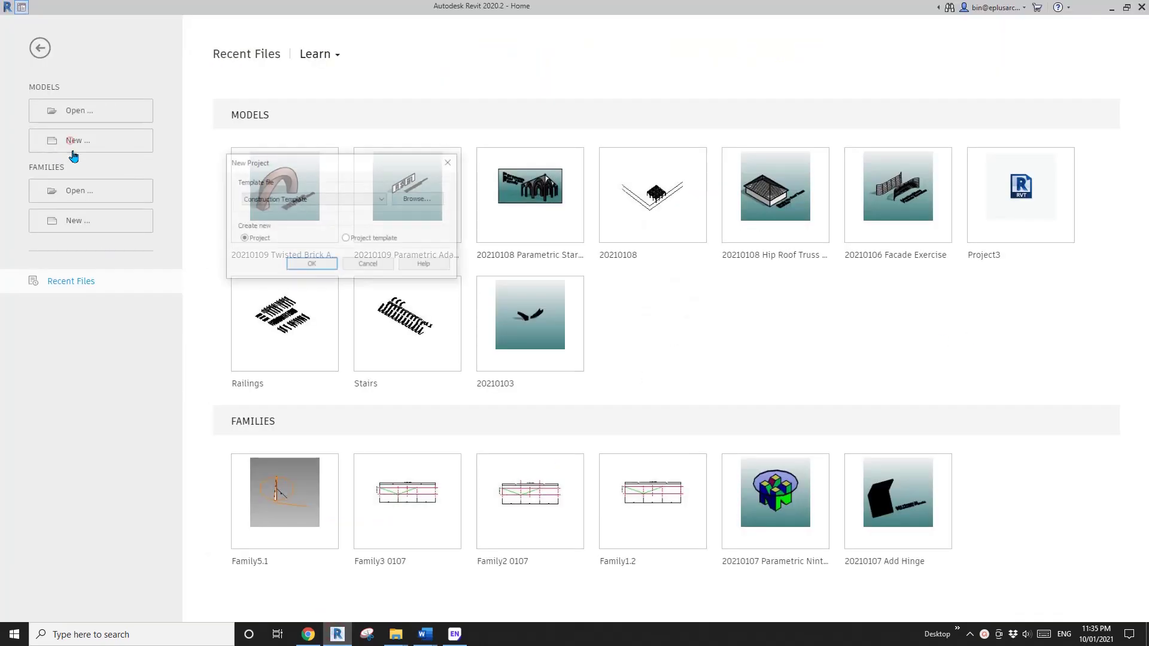
left_click(310, 199)
left_click(264, 226)
left_click(309, 265)
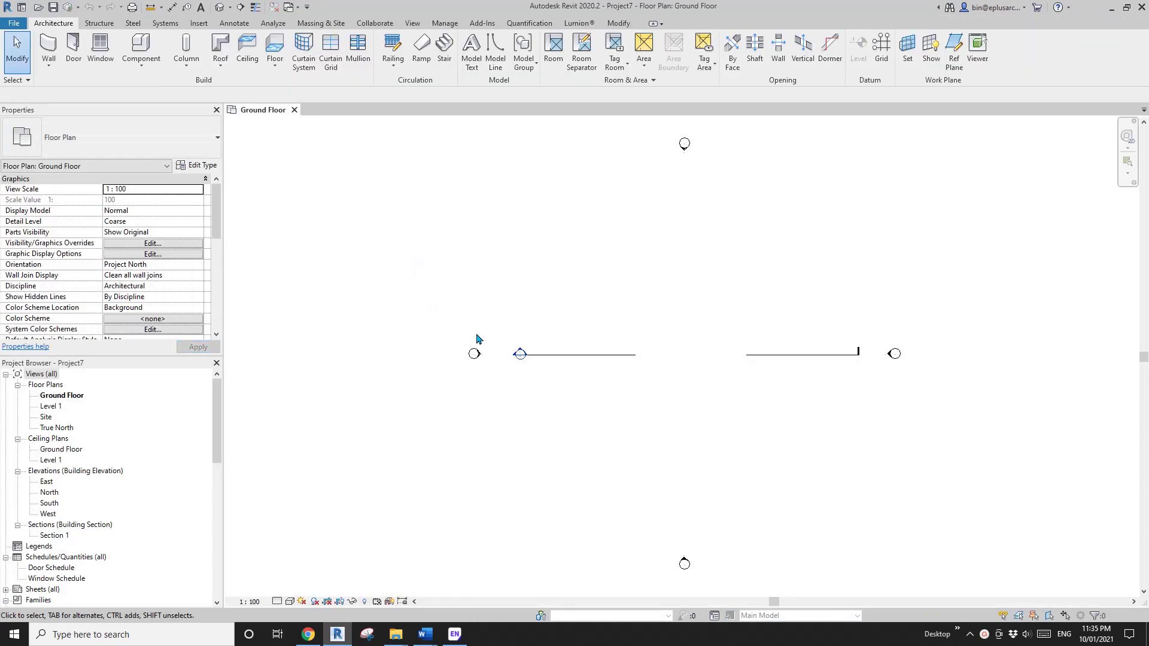
Step: In the default 3D view, start a toposurface and place its first row of three points
left_click(219, 9)
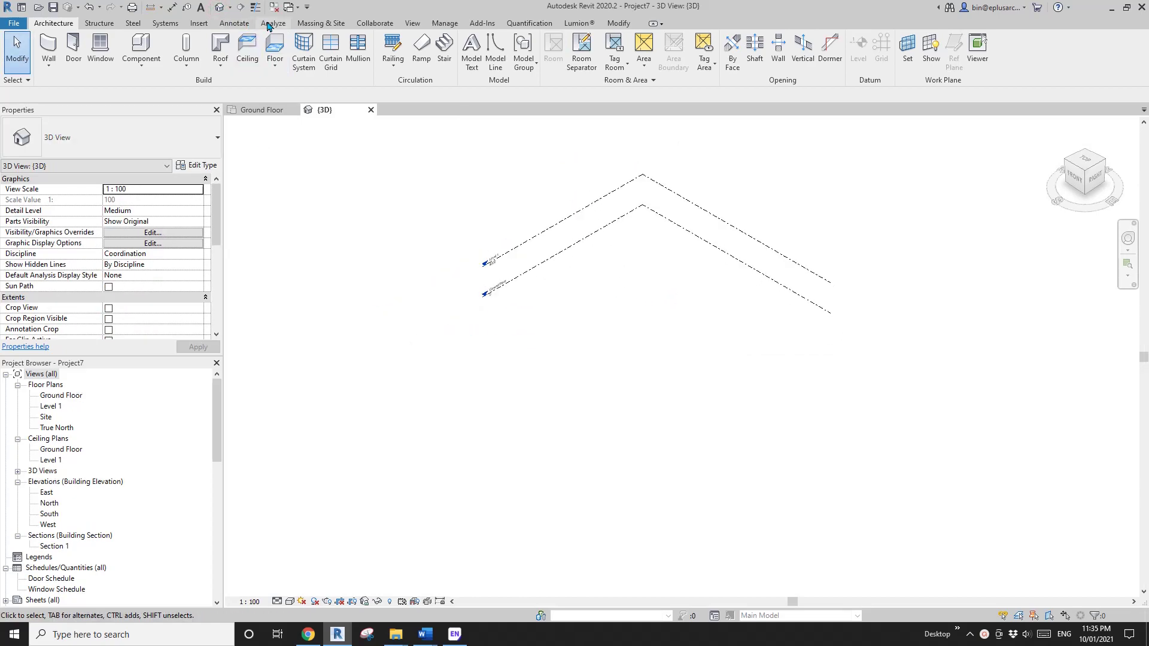
left_click(321, 23)
left_click(277, 47)
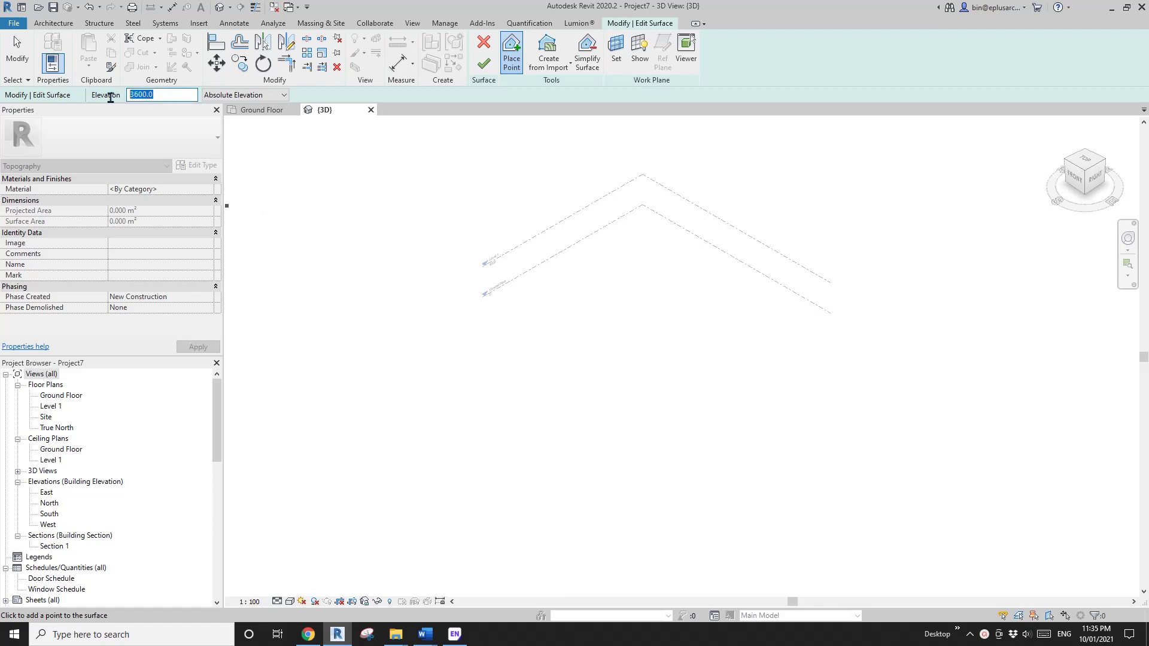
left_click(360, 328)
left_click(472, 406)
left_click(557, 465)
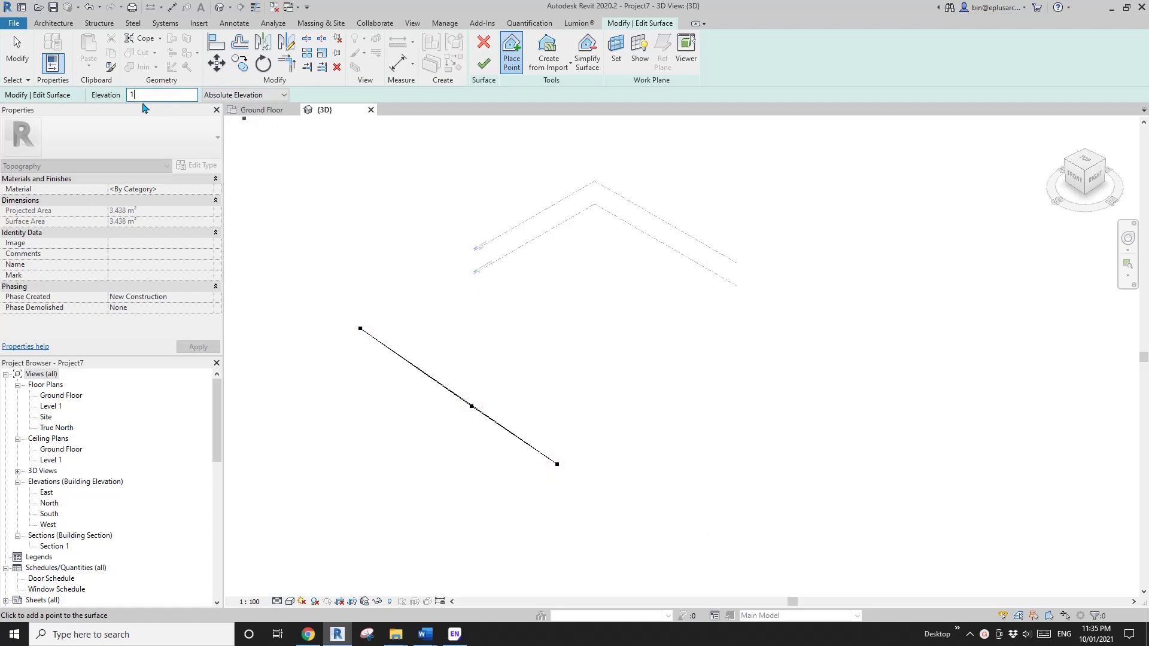
Step: Place a second row of toposurface points behind the first, and a third row at elevation 3000
left_click(438, 234)
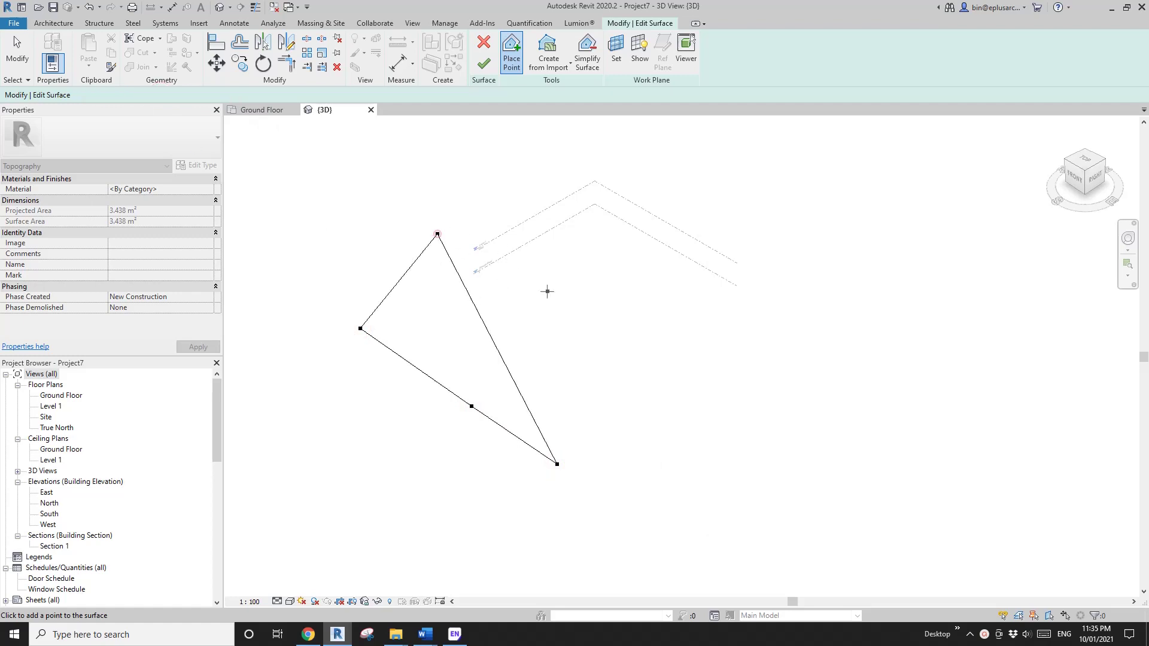
left_click(739, 408)
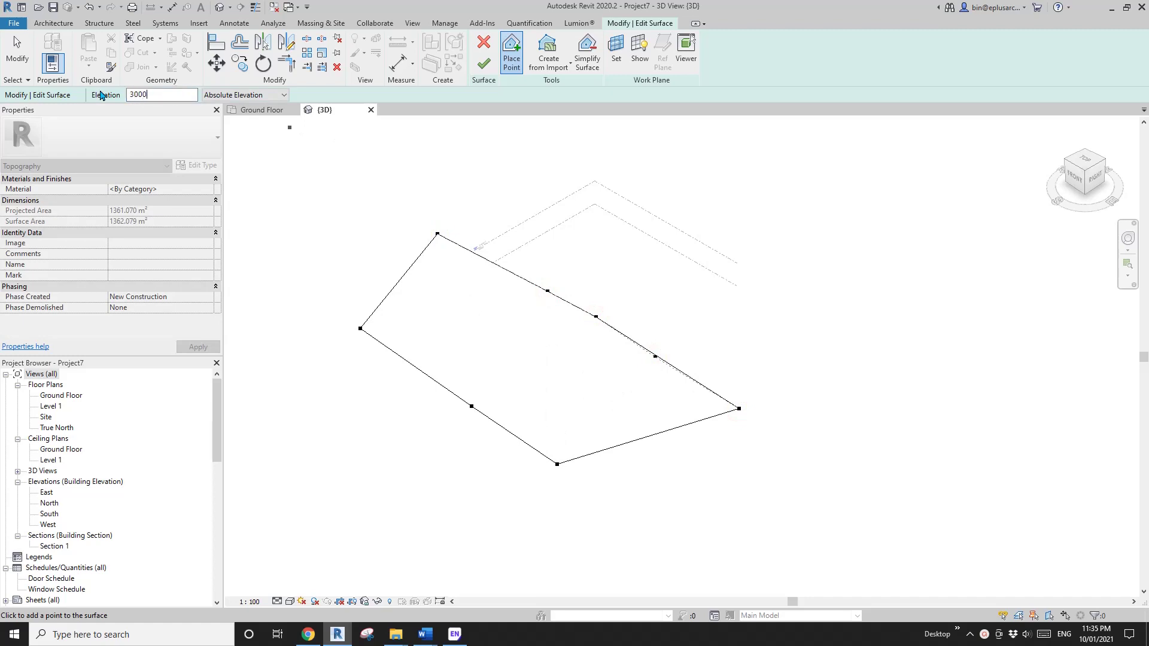
middle_click_drag(692, 218, 620, 259)
left_click(461, 224)
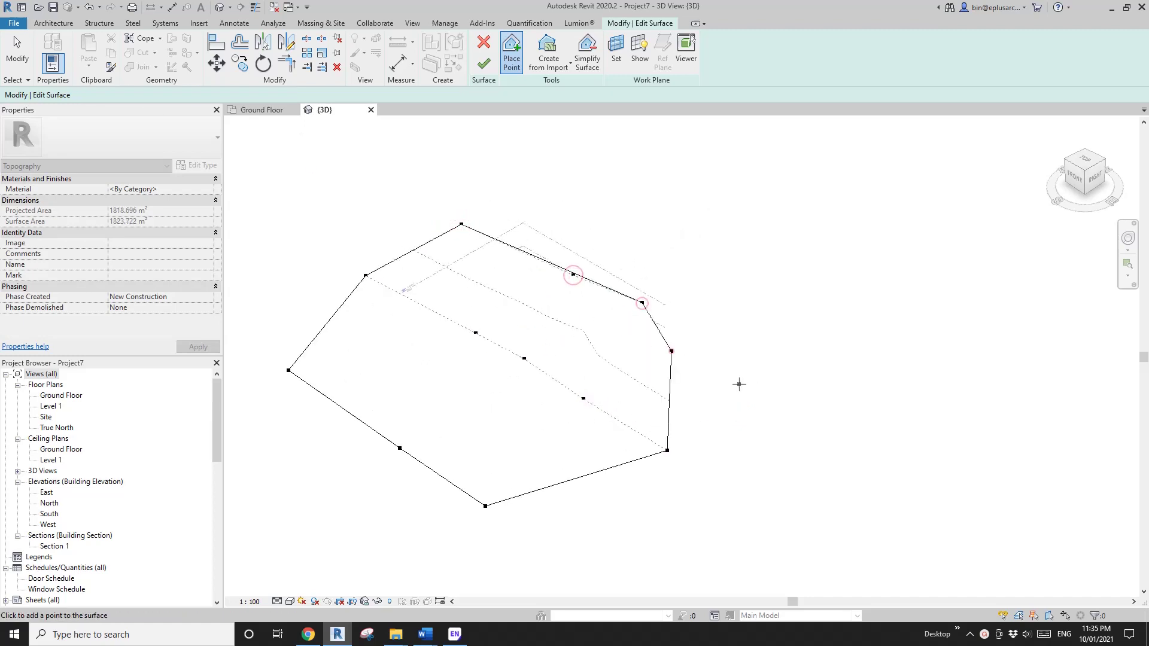
left_click(767, 393)
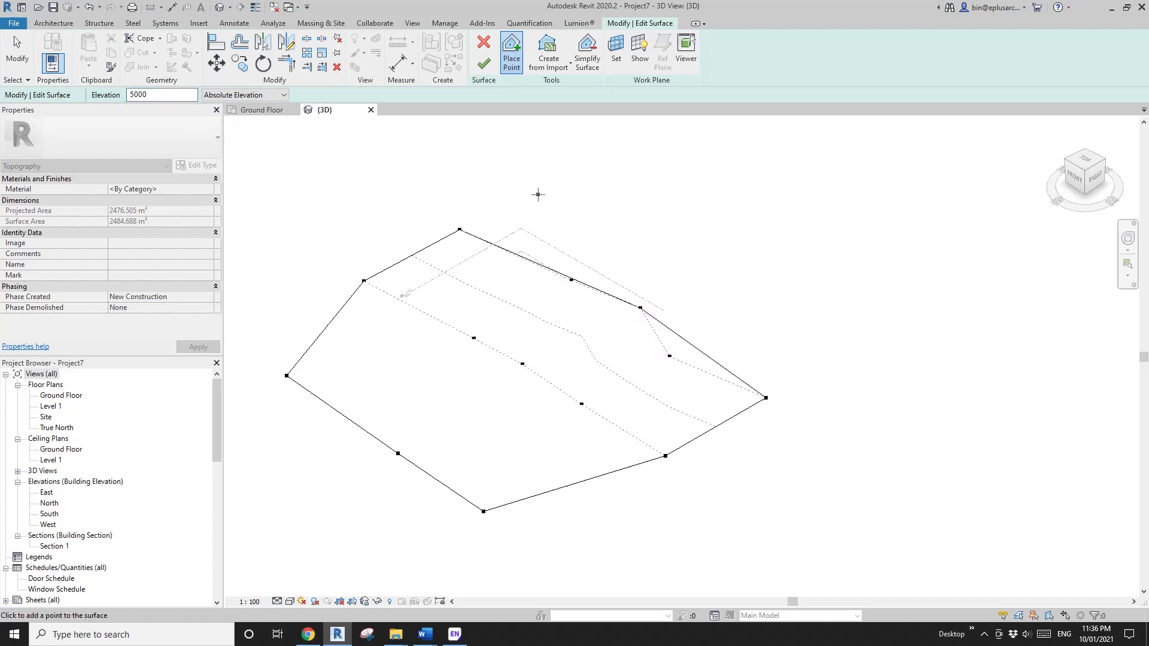
Step: Place the rearmost row of toposurface points at elevation 5000
left_click(550, 173)
left_click(658, 212)
left_click(867, 338)
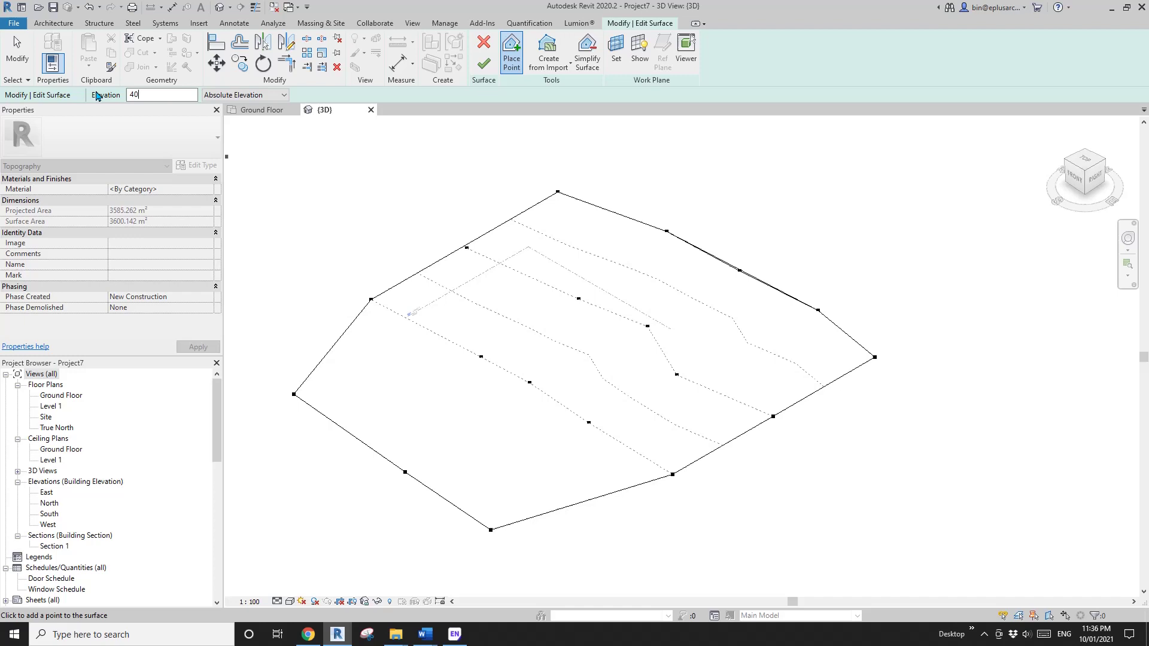
Step: Place a row of points at elevation 4000 between the 3000 and 5000 rows, and delete the two misplaced ones
left_click(505, 318)
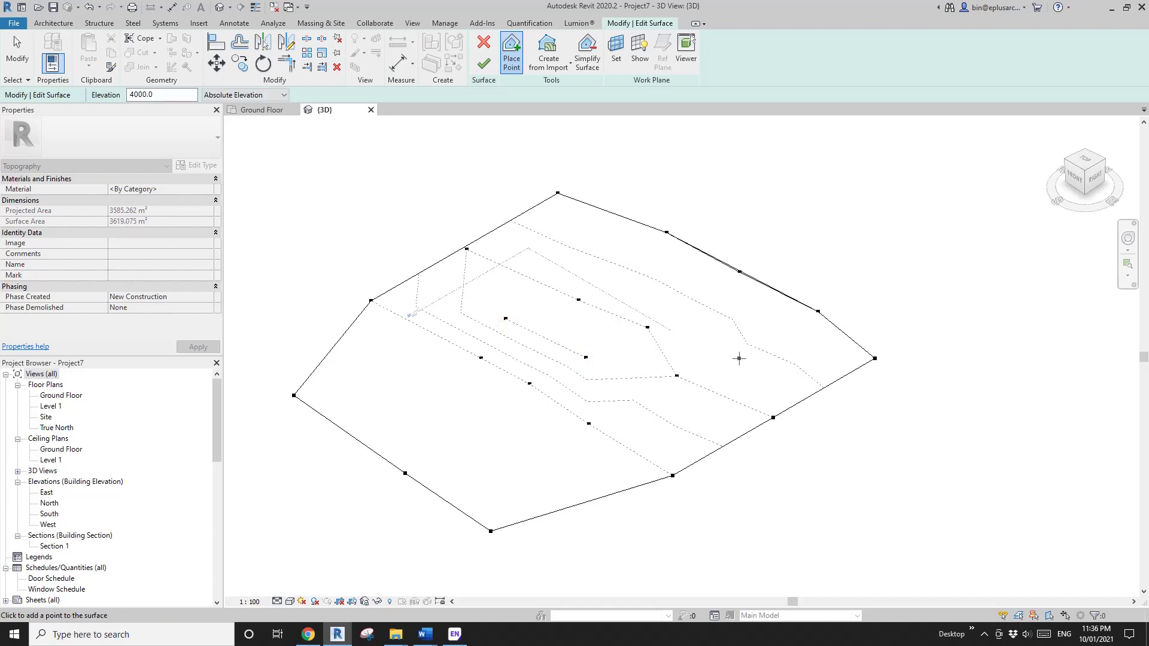
left_click(700, 302)
left_click(576, 253)
left_click(655, 282)
key("Escape")
left_click(505, 320)
key("Delete")
left_click(585, 358)
key("Delete")
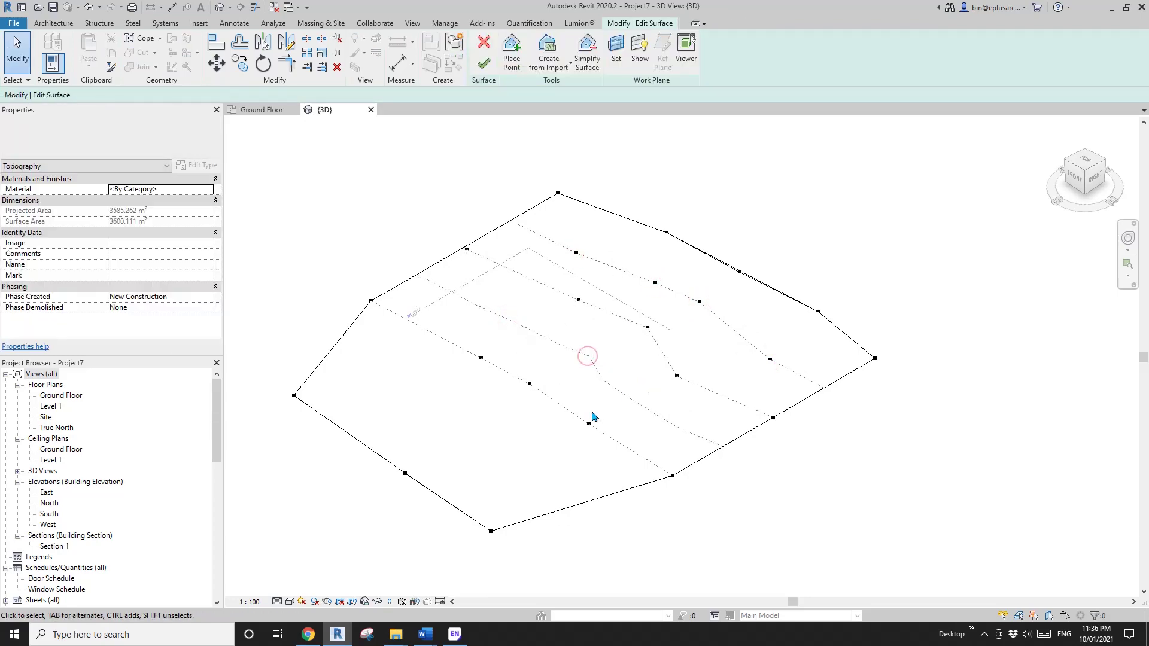
Step: Place a winding row of six interior points at elevation 2000 in front of the 3000 row
left_click(588, 425)
left_click(677, 376)
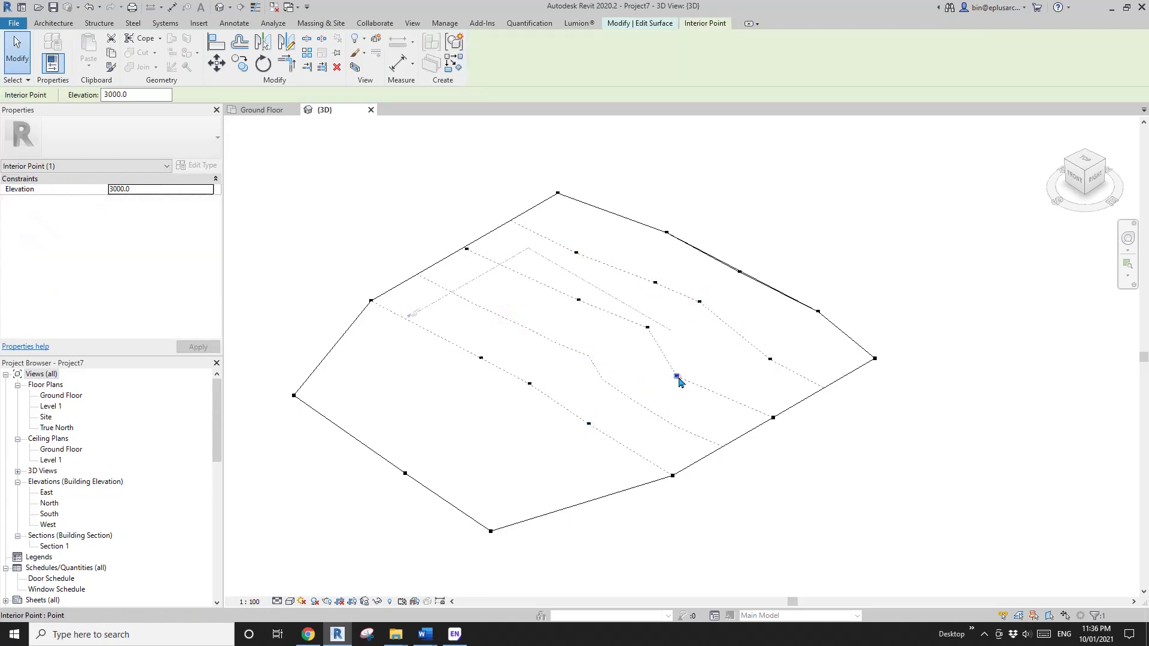
left_click(370, 221)
left_click(511, 54)
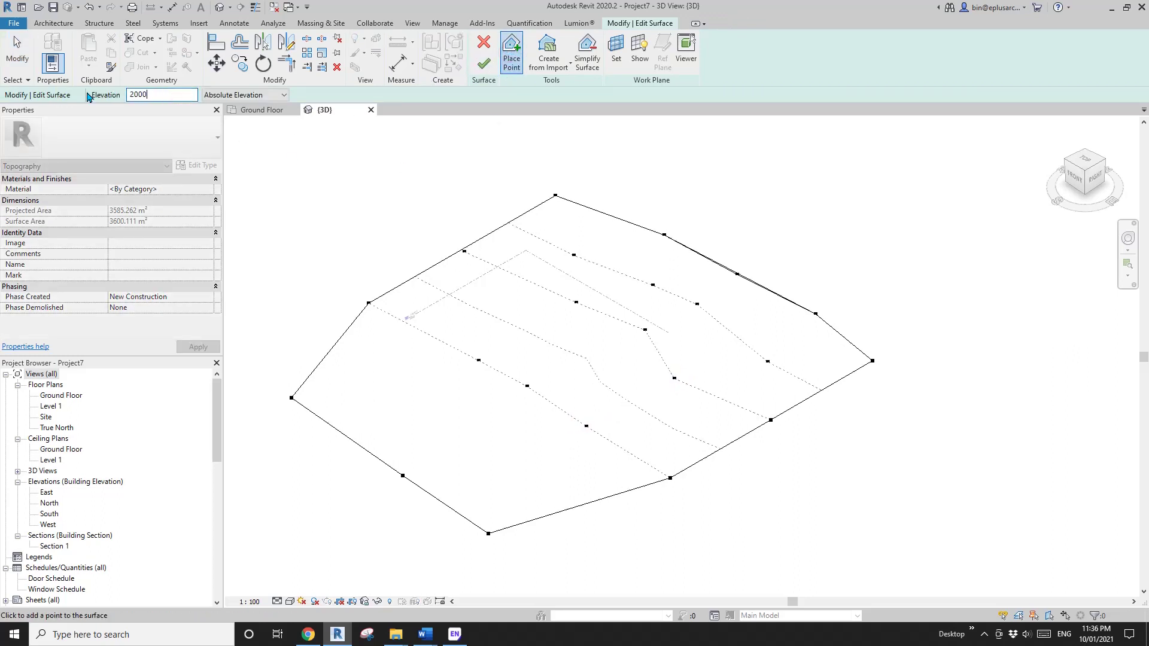
left_click(515, 319)
left_click(526, 353)
left_click(593, 360)
left_click(615, 396)
left_click(694, 434)
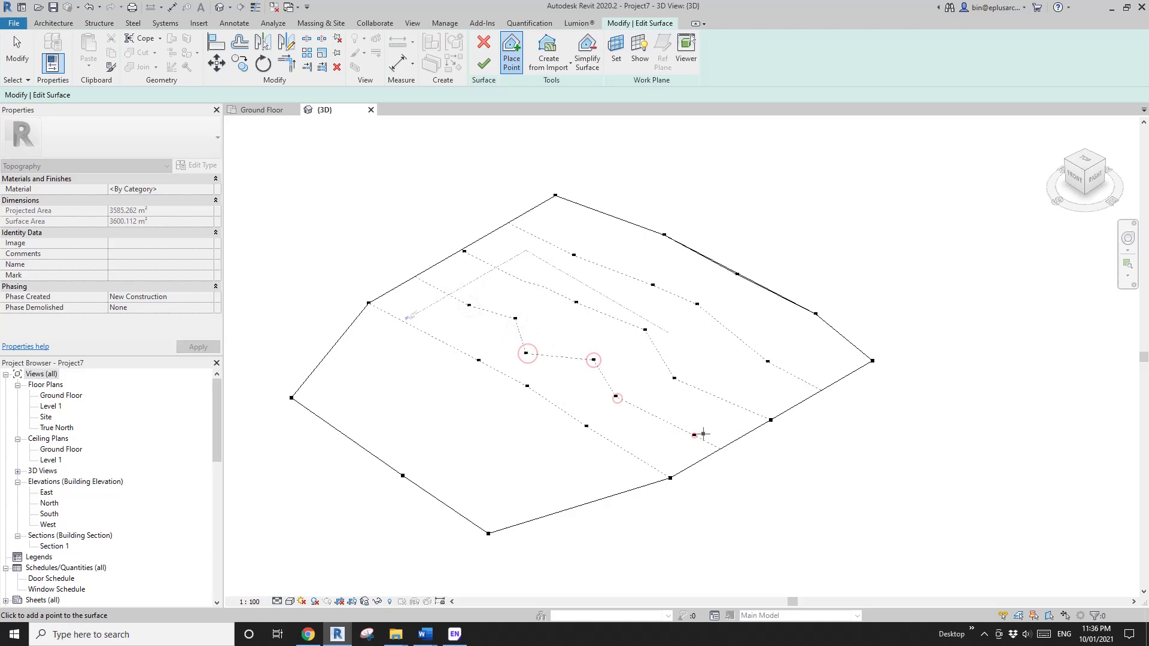
Step: Finish the toposurface and set its Phase Created to Existing
key("Escape")
middle_click_drag(697, 392, 576, 284, "shift")
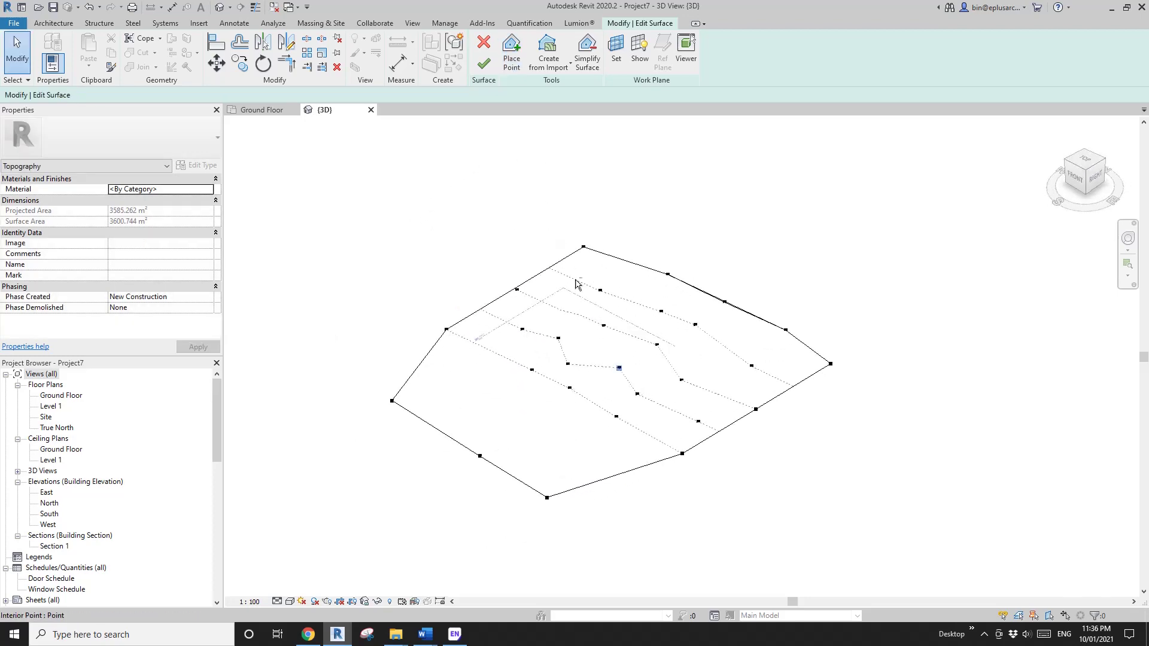
left_click(483, 64)
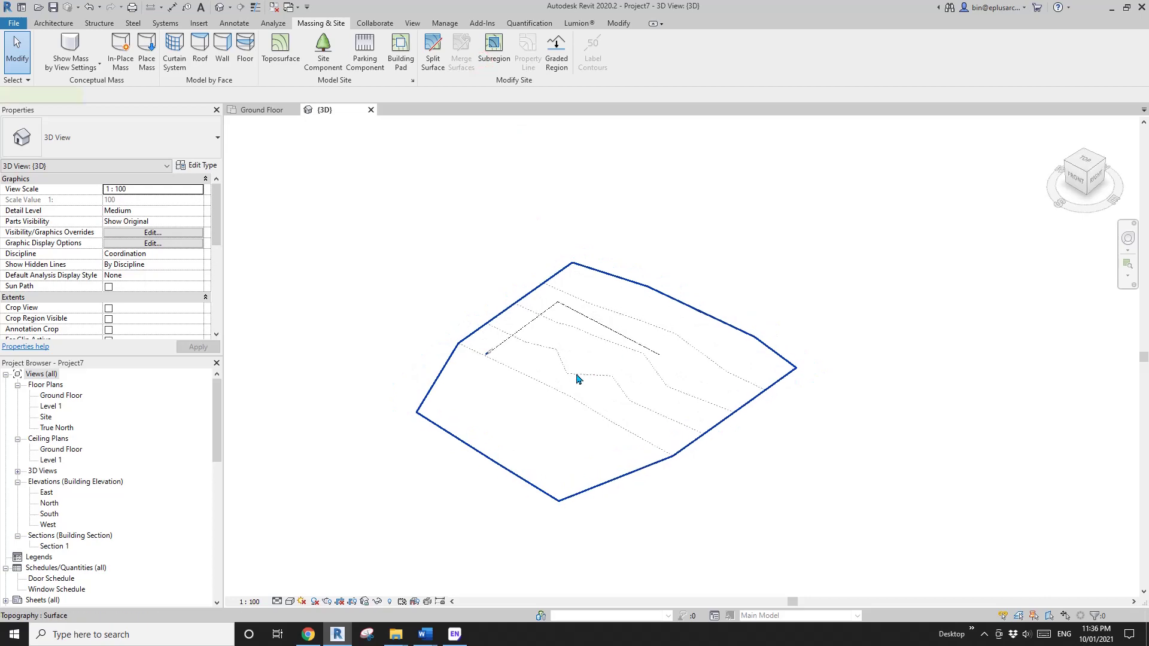
left_click(577, 377)
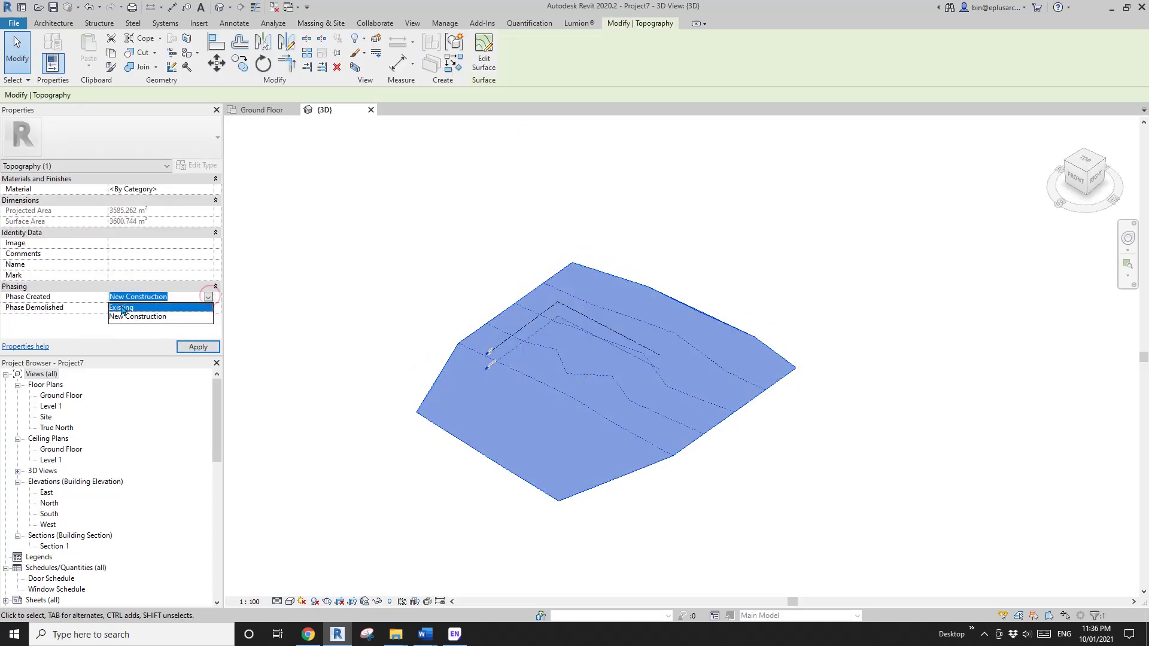
left_click(121, 308)
left_click(467, 256)
Step: Open the East elevation and inspect the topography in relation to the level lines
middle_click_drag(466, 253, 474, 302, "shift")
double_click(44, 493)
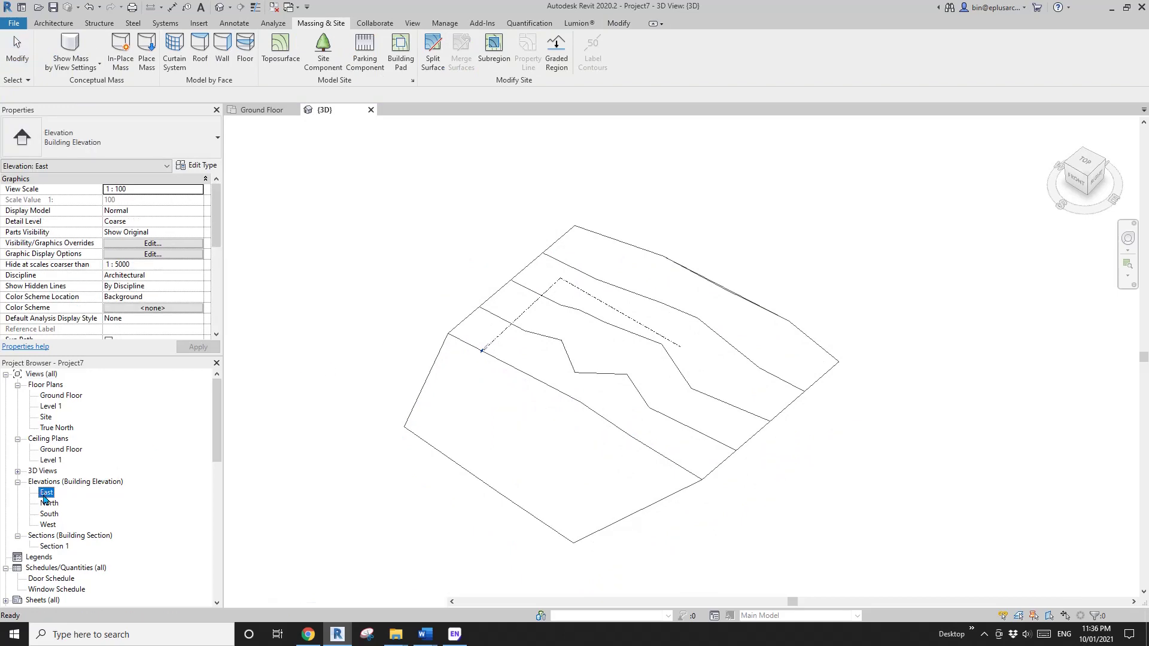
scroll(718, 356, "down", 1)
scroll(721, 358, "down", 1)
middle_click_drag(786, 364, 712, 354)
scroll(725, 357, "up", 4)
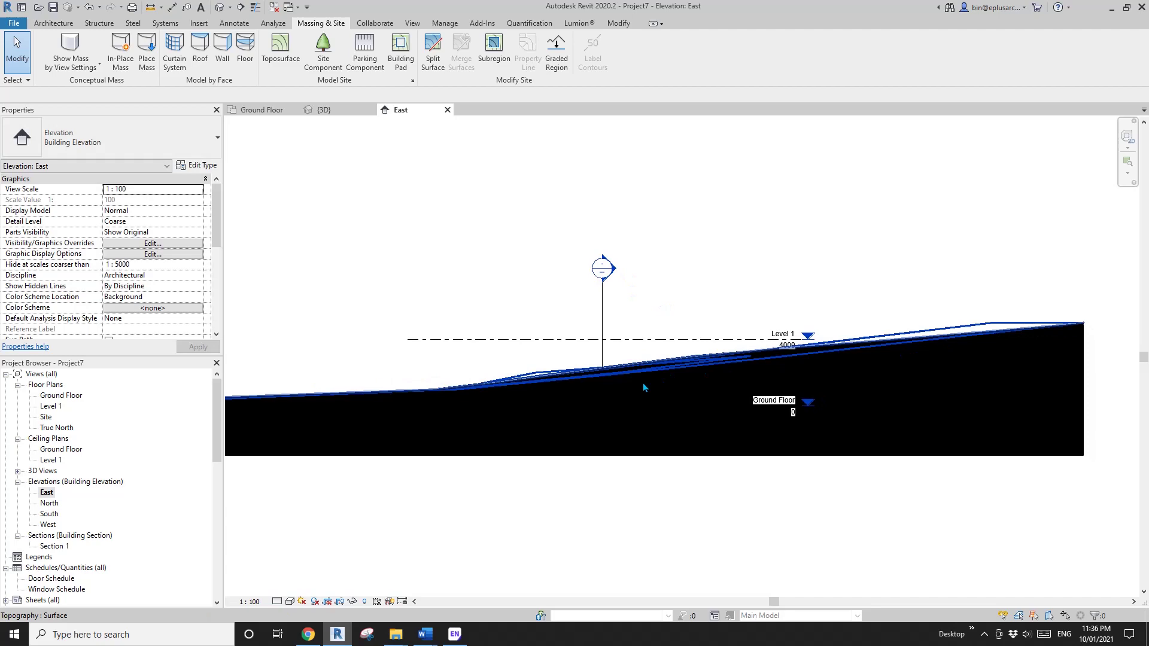
middle_click_drag(730, 399, 745, 373)
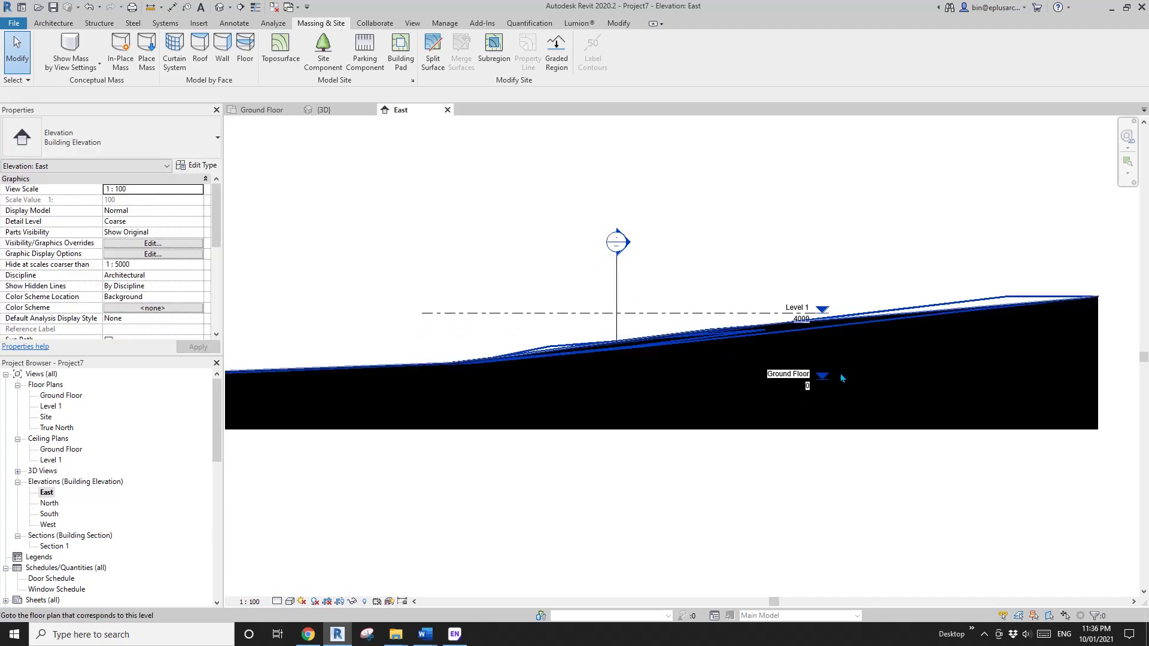
left_click(990, 356)
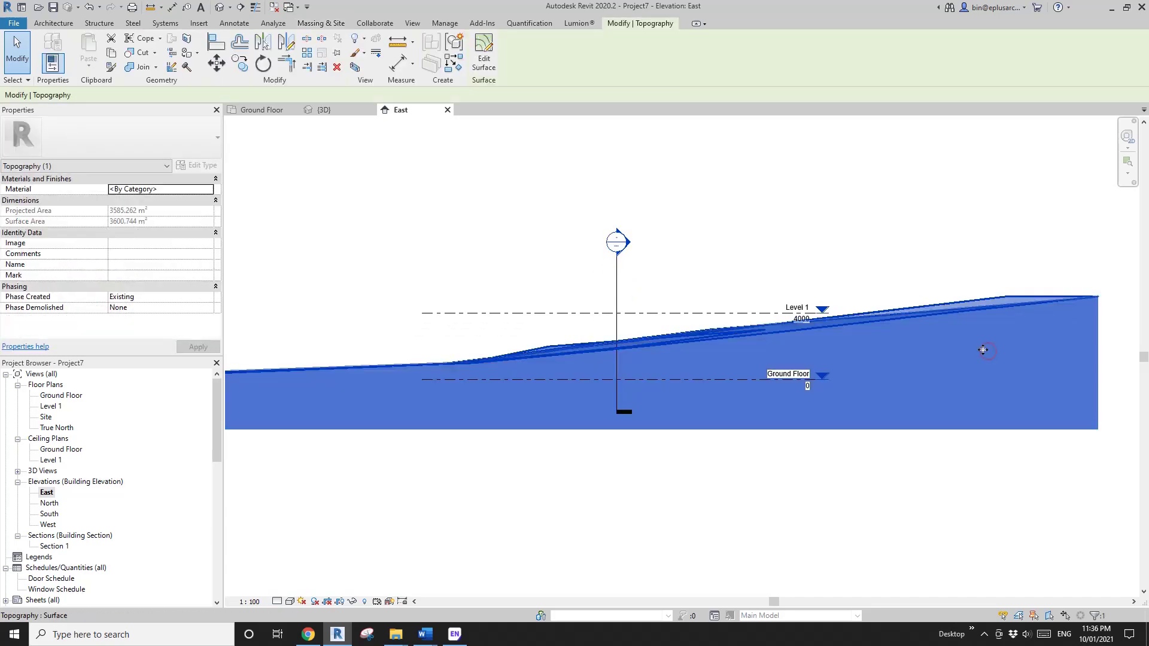
key("Escape")
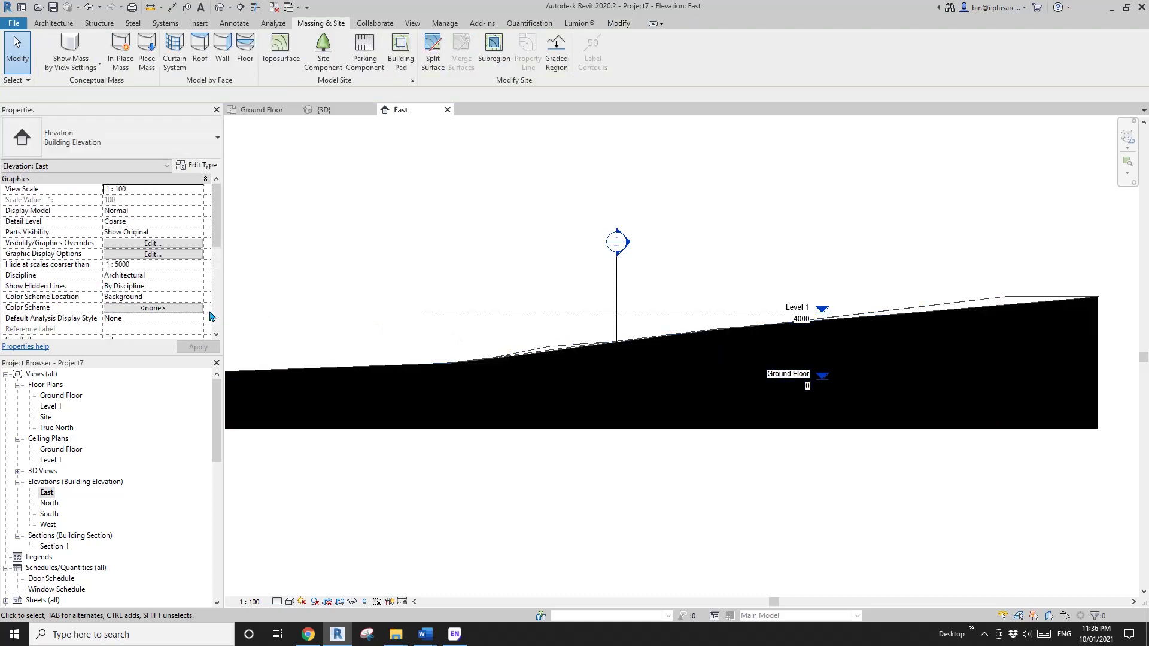
Step: Set the East elevation's Phase Filter to Show Complete
scroll(210, 311, "down", 5)
left_click(198, 308)
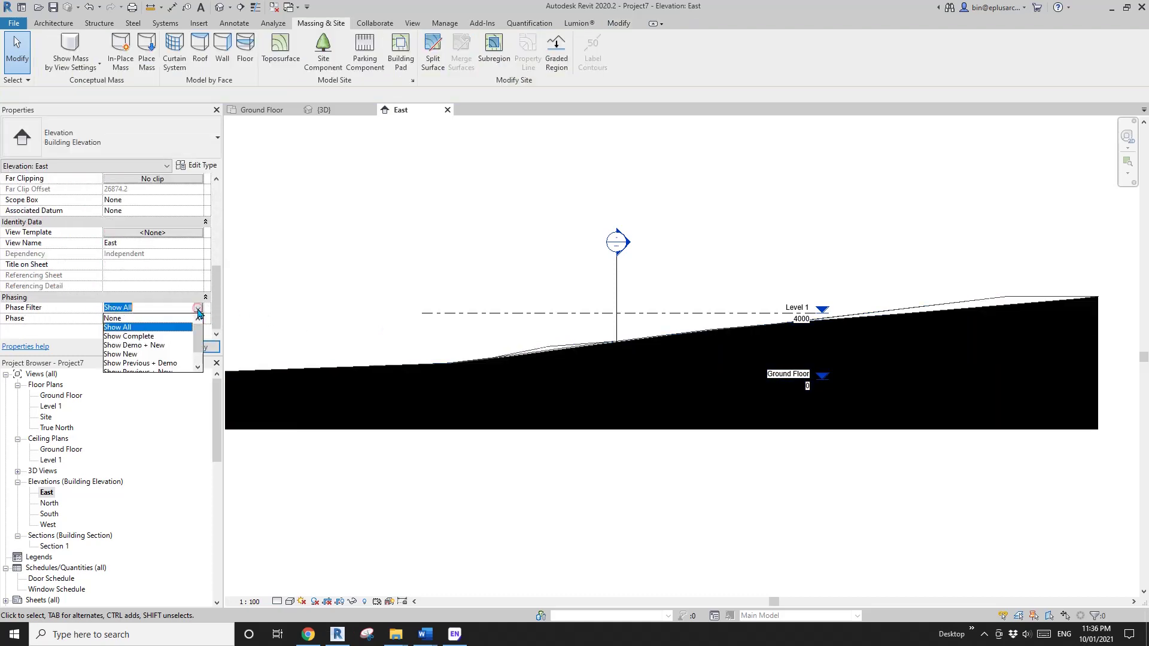
left_click(197, 308)
left_click(198, 308)
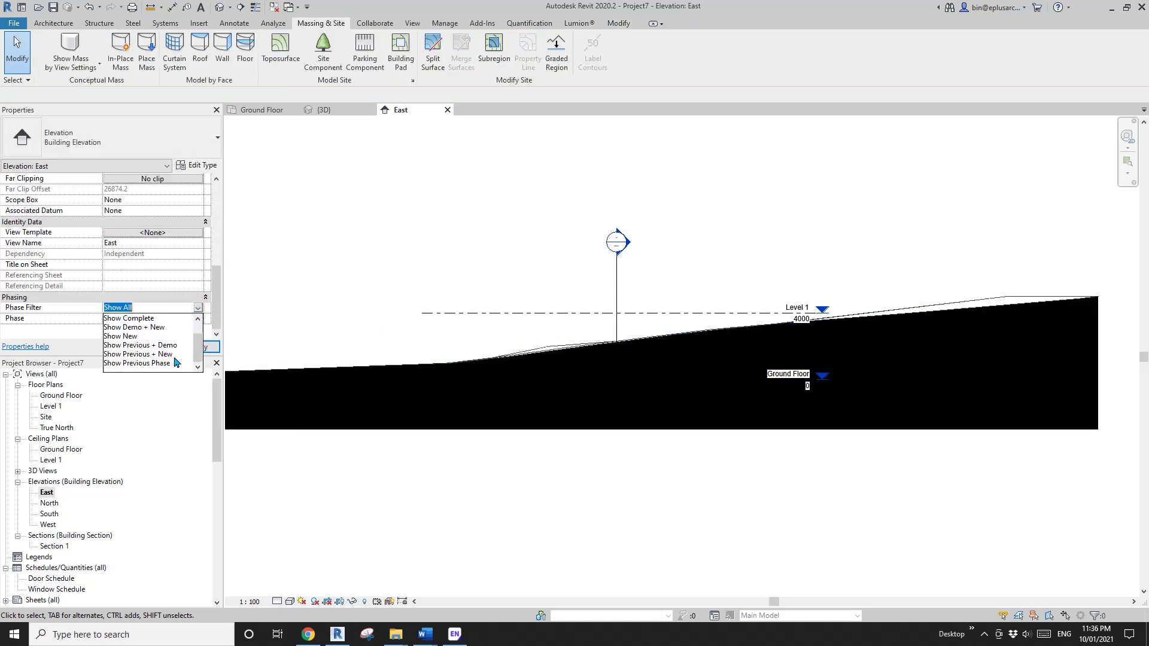
left_click(137, 330)
middle_click_drag(765, 326, 704, 304)
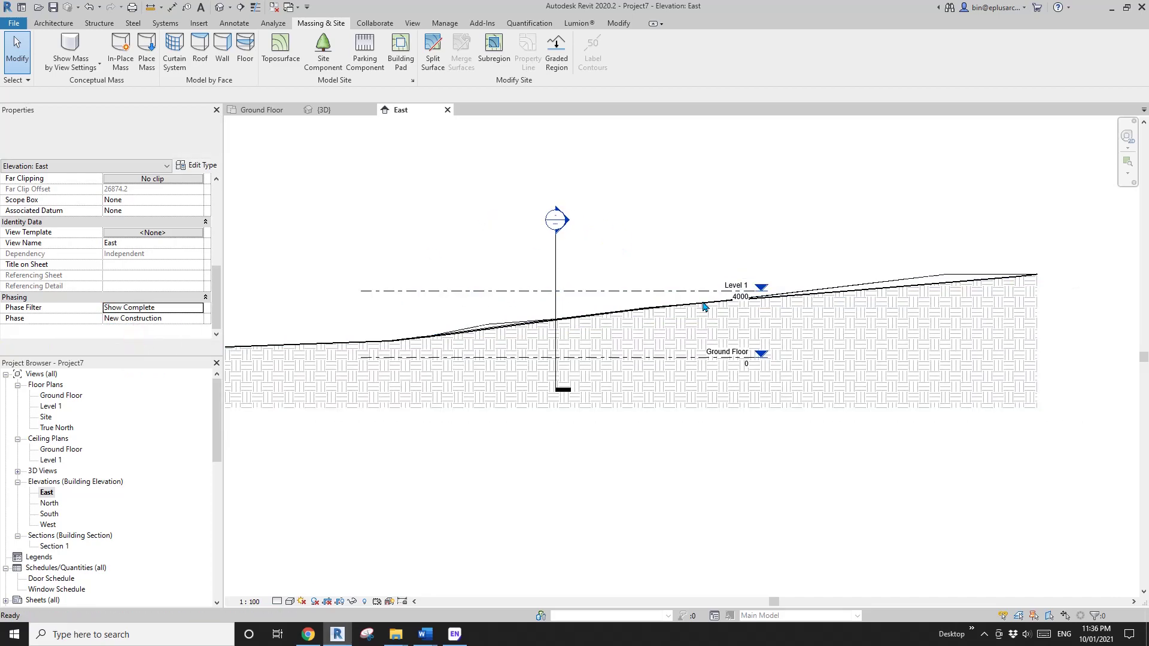
Step: Make the temporary dimension between Ground Floor and Level 1 permanent and lock it
left_click(585, 291)
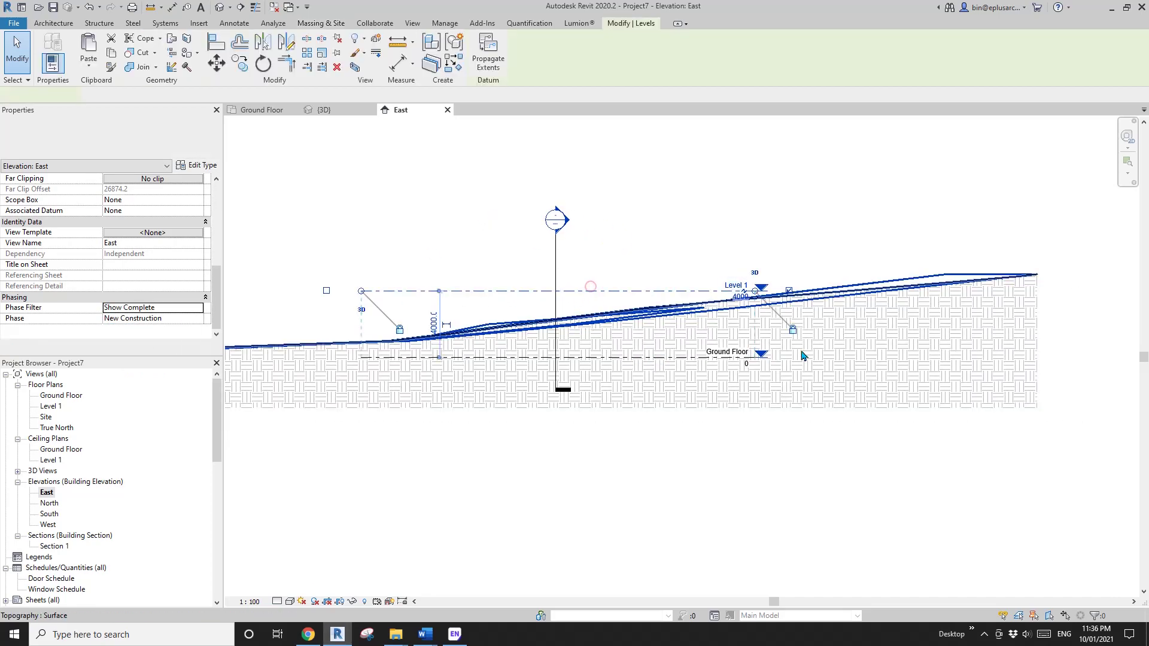
scroll(660, 324, "down", 1)
middle_click_drag(661, 325, 733, 284)
scroll(831, 296, "down", 3)
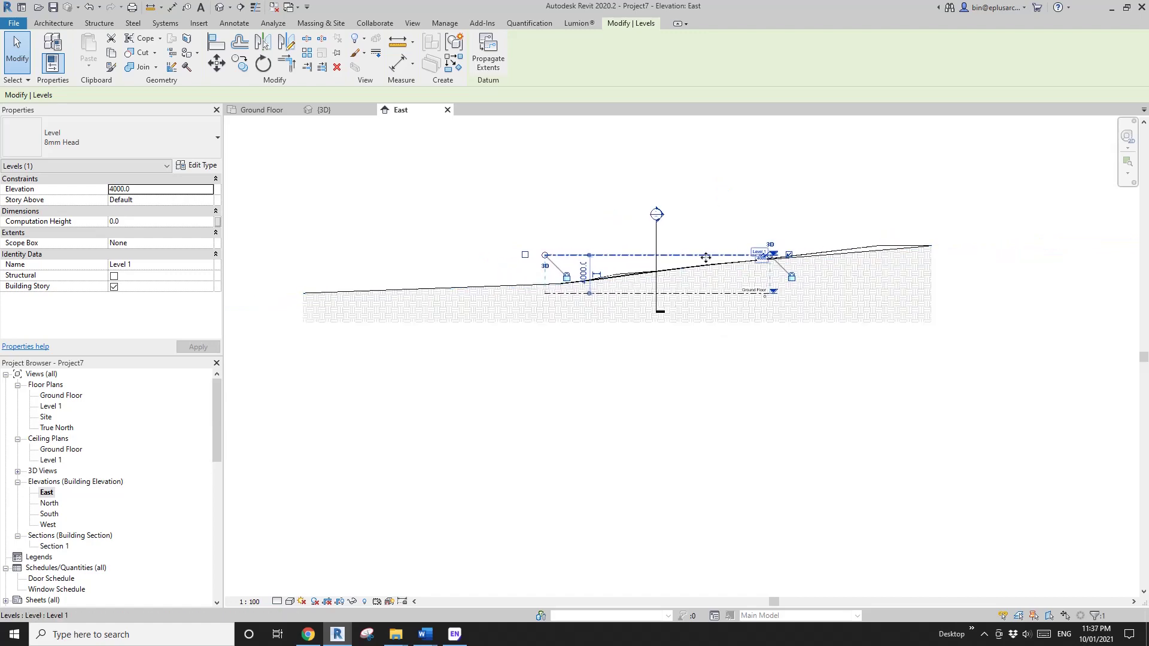
scroll(670, 281, "up", 3)
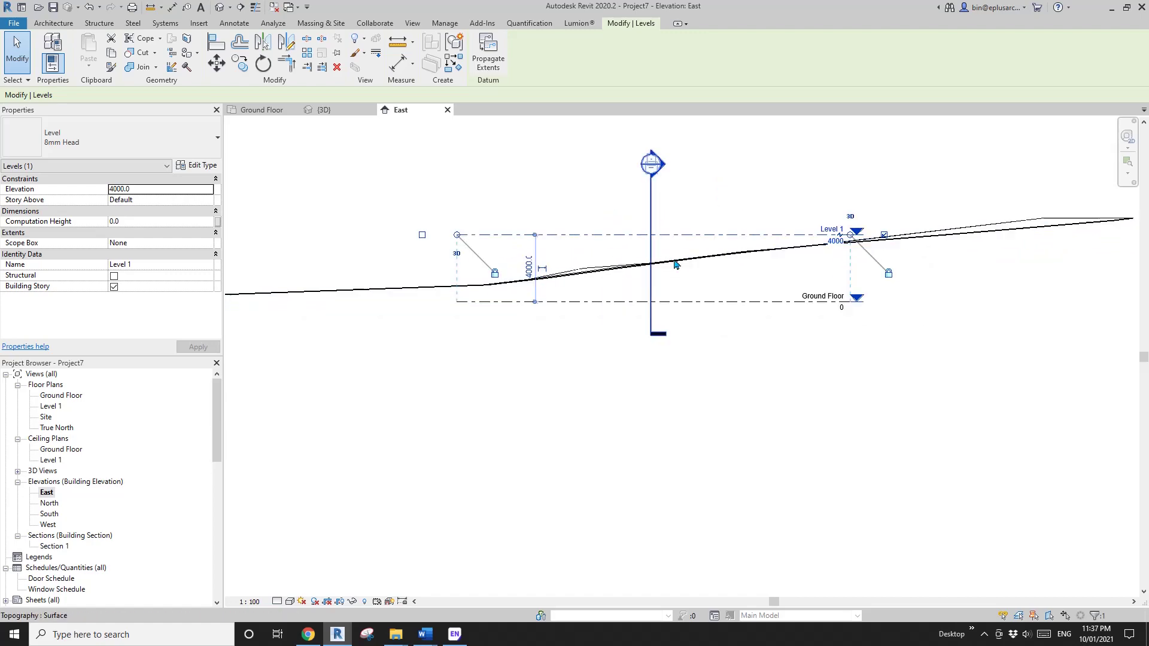
key("Escape")
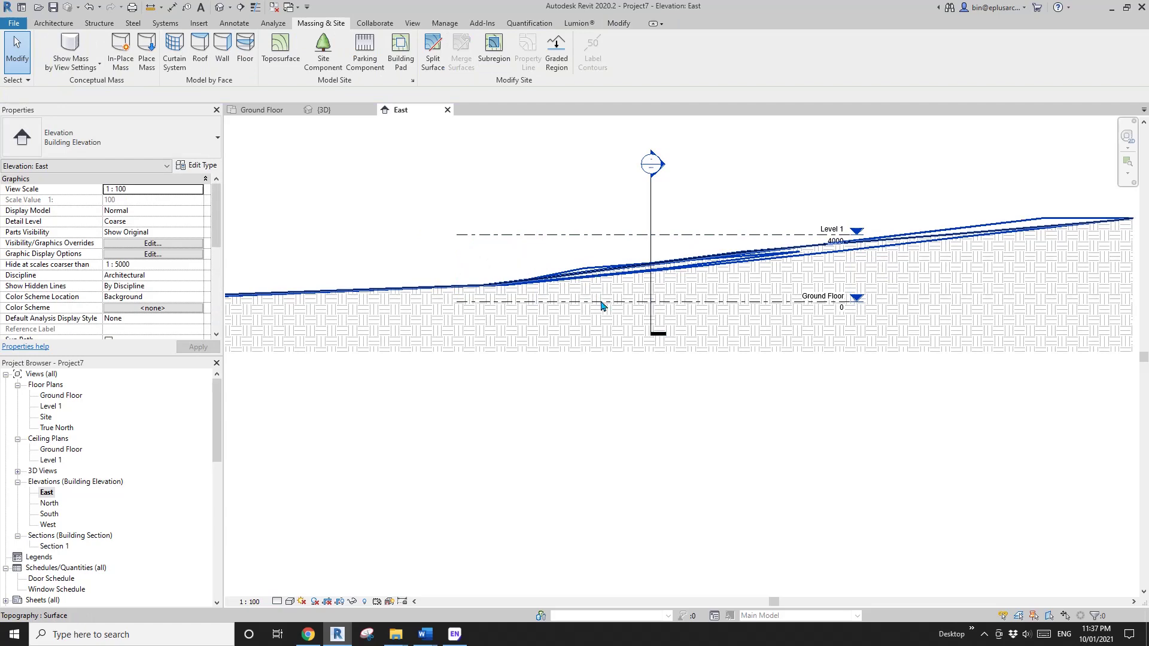
left_click(565, 235)
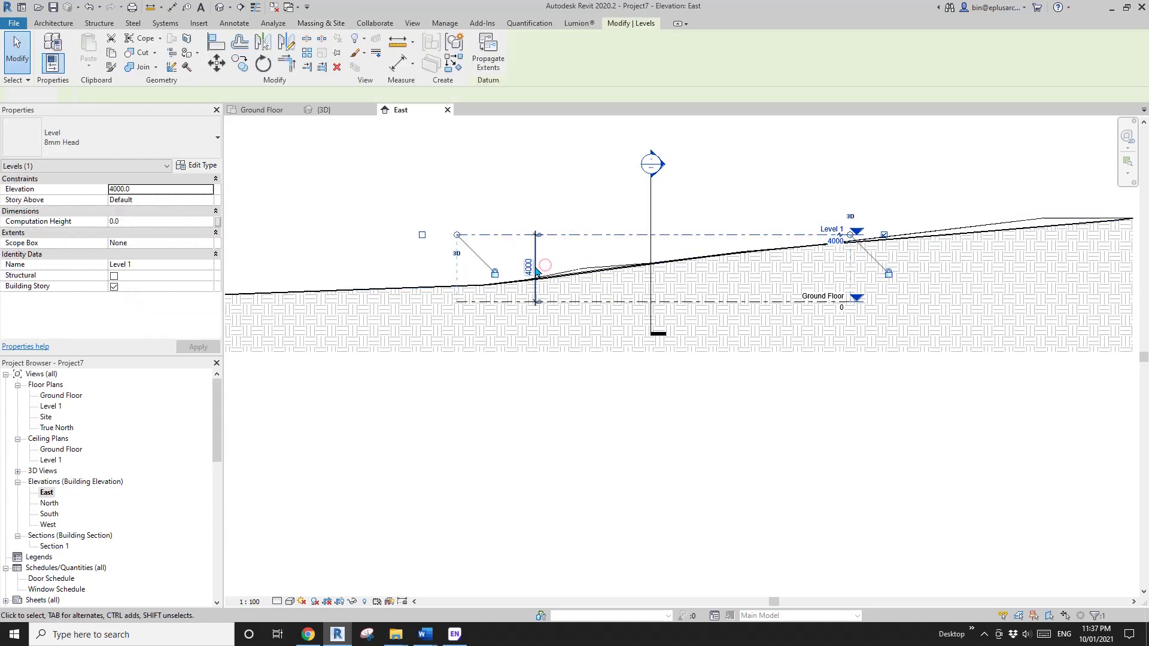
left_click(537, 273)
key("Escape")
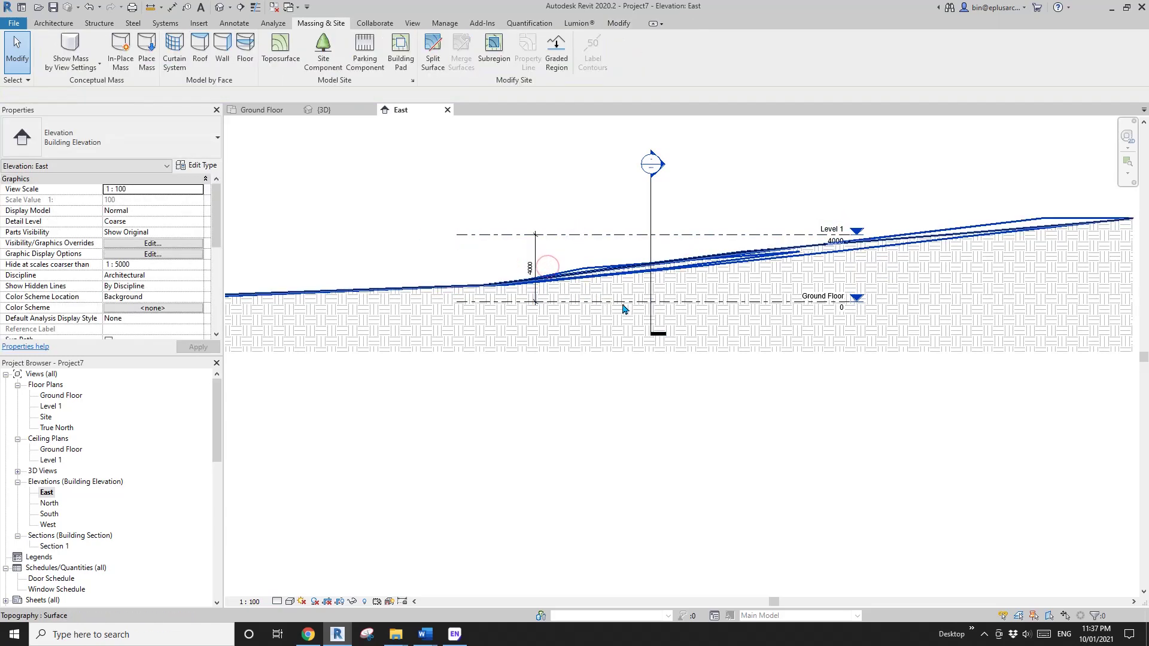
Step: Raise the Ground Floor level to elevation 2200 together with Level 1
left_click(635, 302)
middle_click_drag(813, 302, 795, 302)
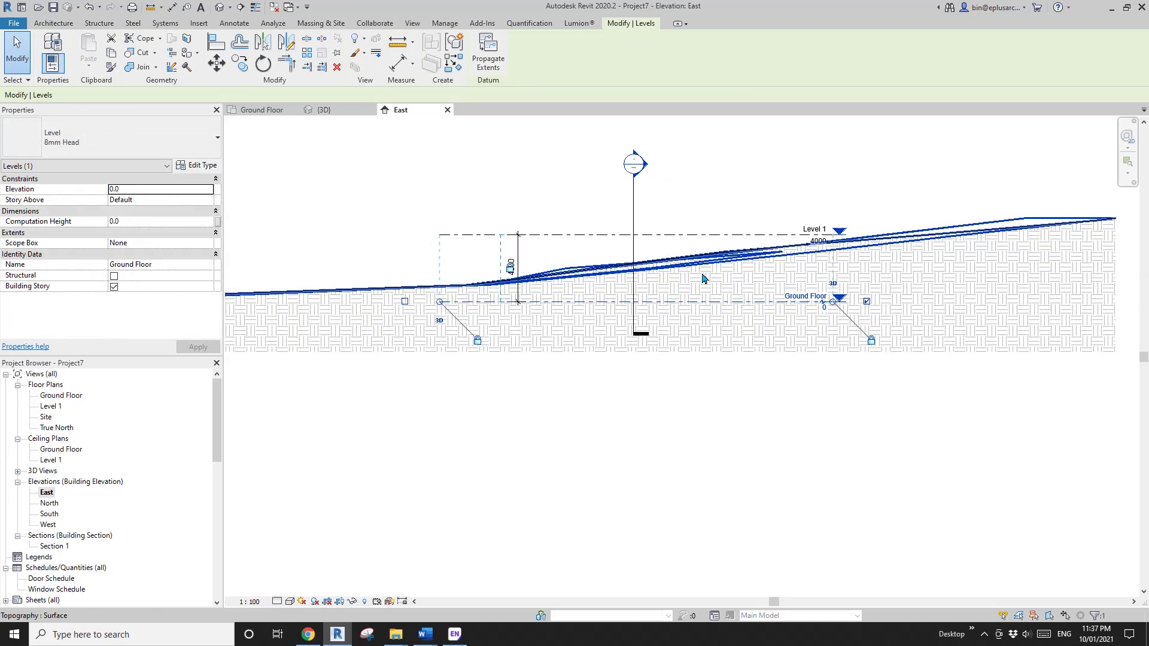
key("Up")
key("Up")
key("Up")
key("Up")
key("Up")
key("Up")
key("Up")
key("Up")
key("Up")
key("Up")
key("Up")
key("Up")
key("Up")
key("Up")
key("Up")
key("Up")
key("Up")
key("Up")
key("Up")
key("Up")
key("Up")
key("Up")
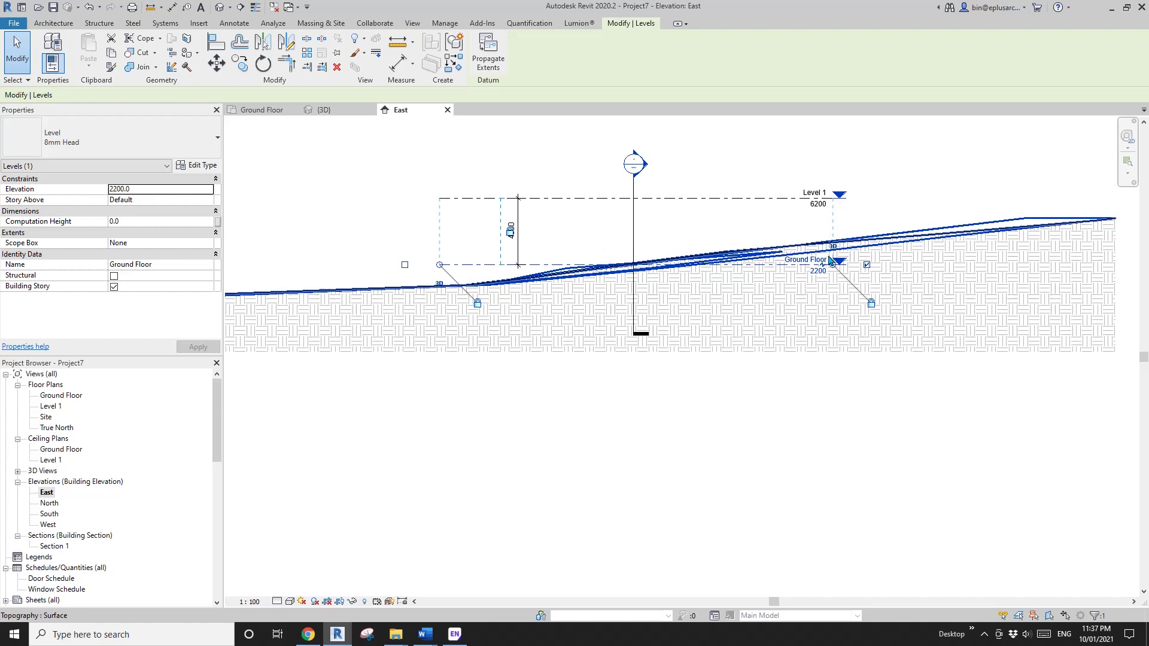
Step: Draw a rectangular enclosure of Double brick - 270 walls on Ground Floor, about 15 by 11 m, on the slope in 3D
key("Escape")
scroll(700, 259, "down", 3)
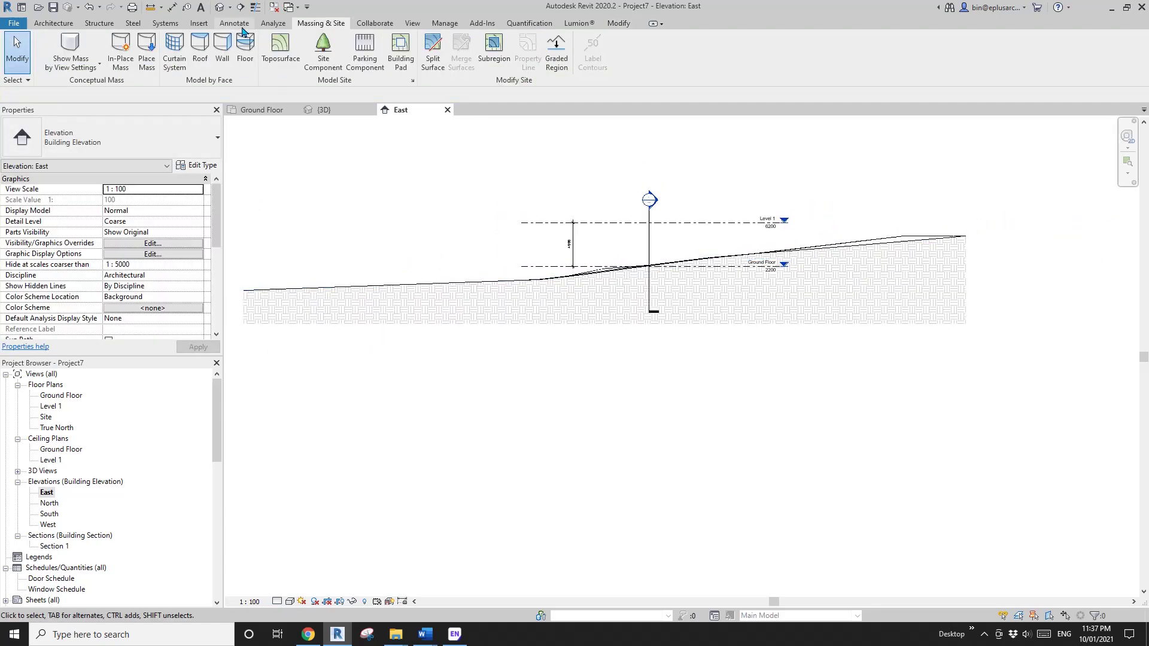
left_click(220, 8)
middle_click_drag(646, 290, 618, 341, "shift")
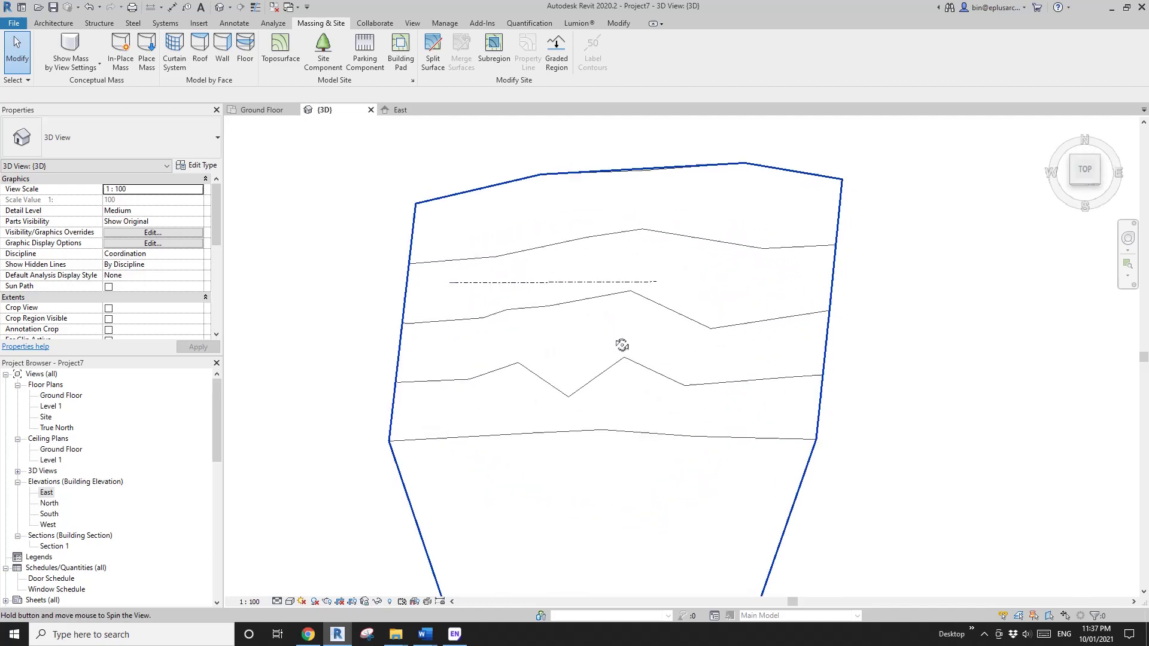
left_click(73, 23)
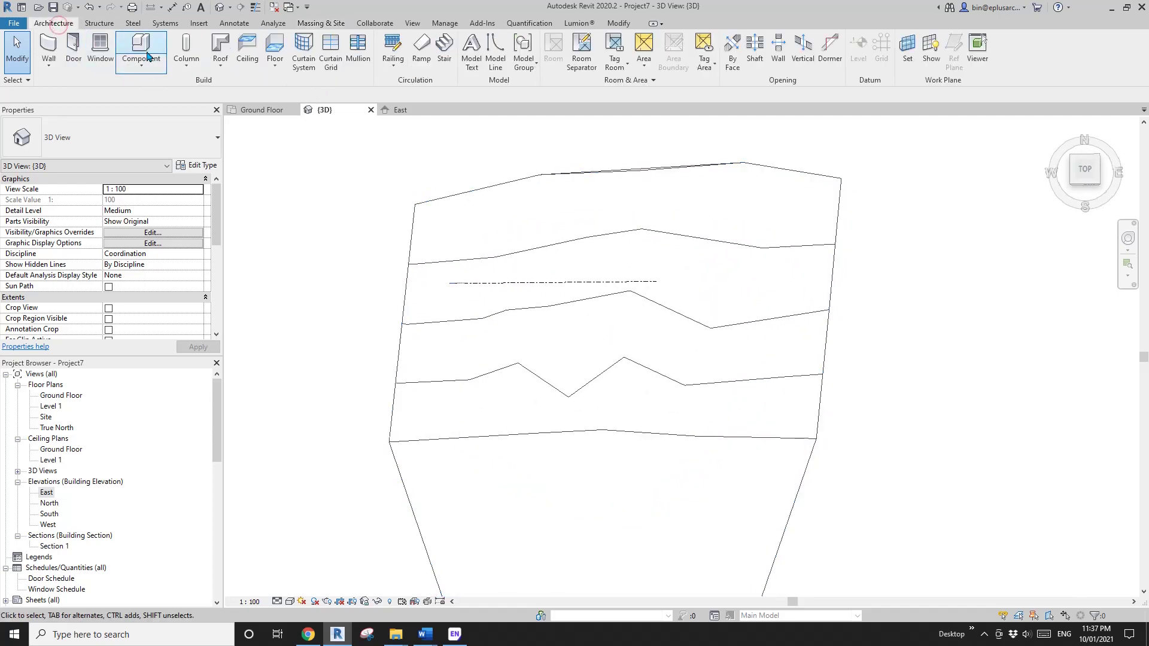
left_click(49, 47)
left_click(492, 41)
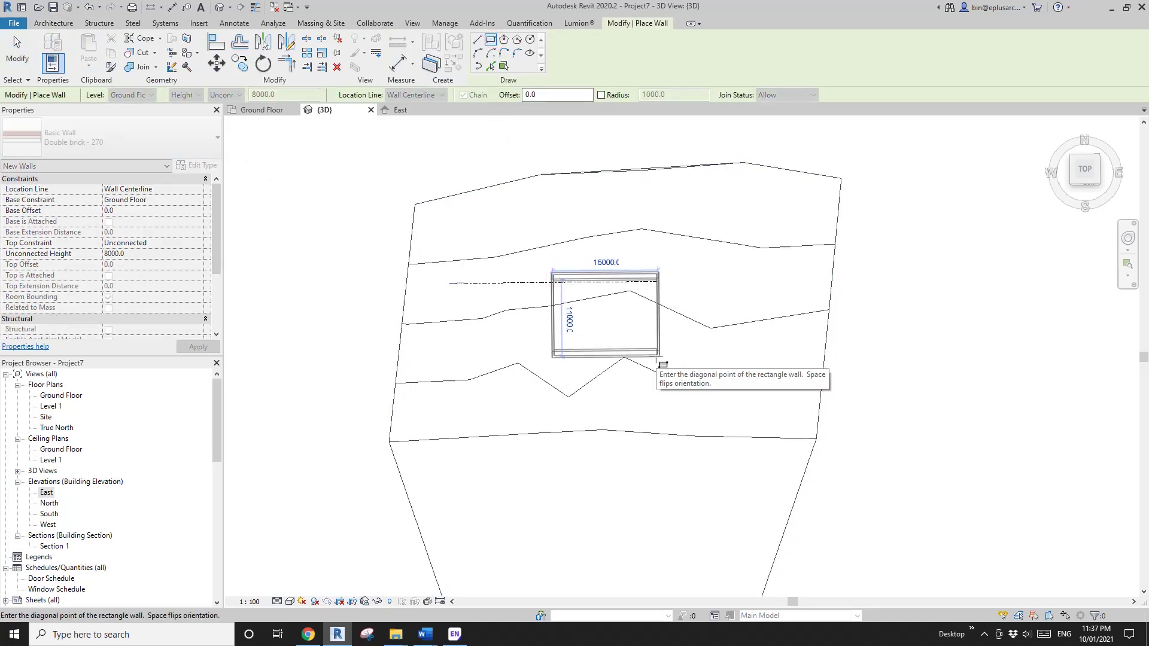
left_click(676, 355)
middle_click_drag(661, 359, 573, 333, "shift")
key("Escape")
key("Escape")
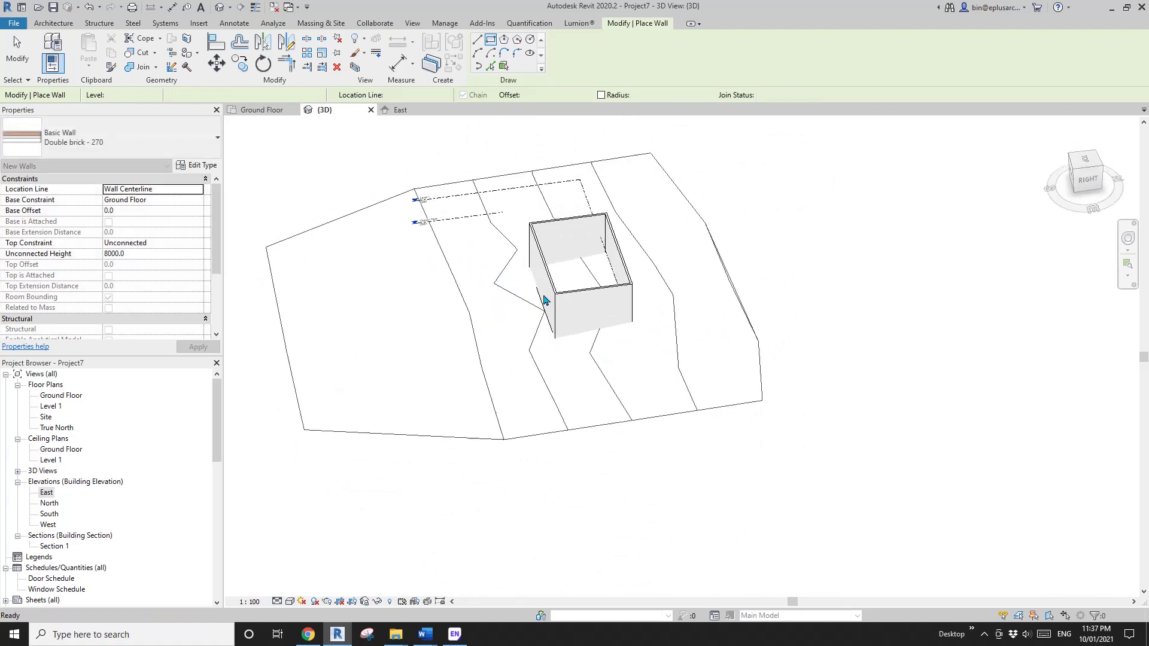
Step: Move one end wall outward so the building is about 15.2 m long and inspect how it meets the slope
scroll(544, 299, "up", 2)
left_click(543, 298)
left_click_drag(509, 287, 438, 296)
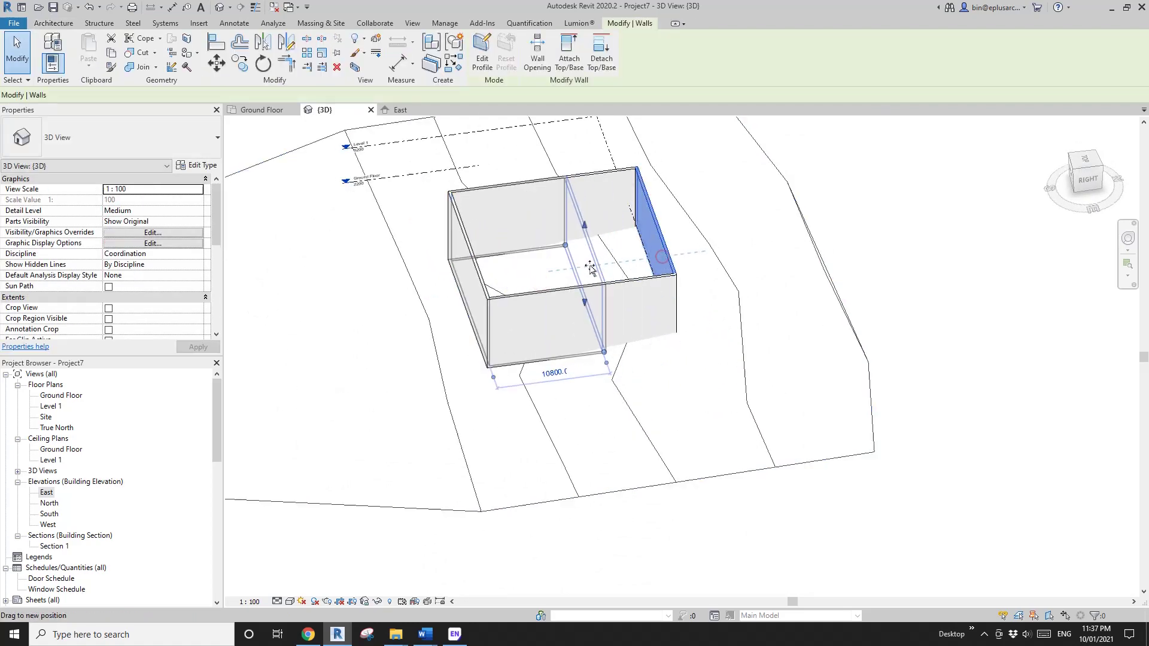
middle_click_drag(589, 268, 712, 339, "shift")
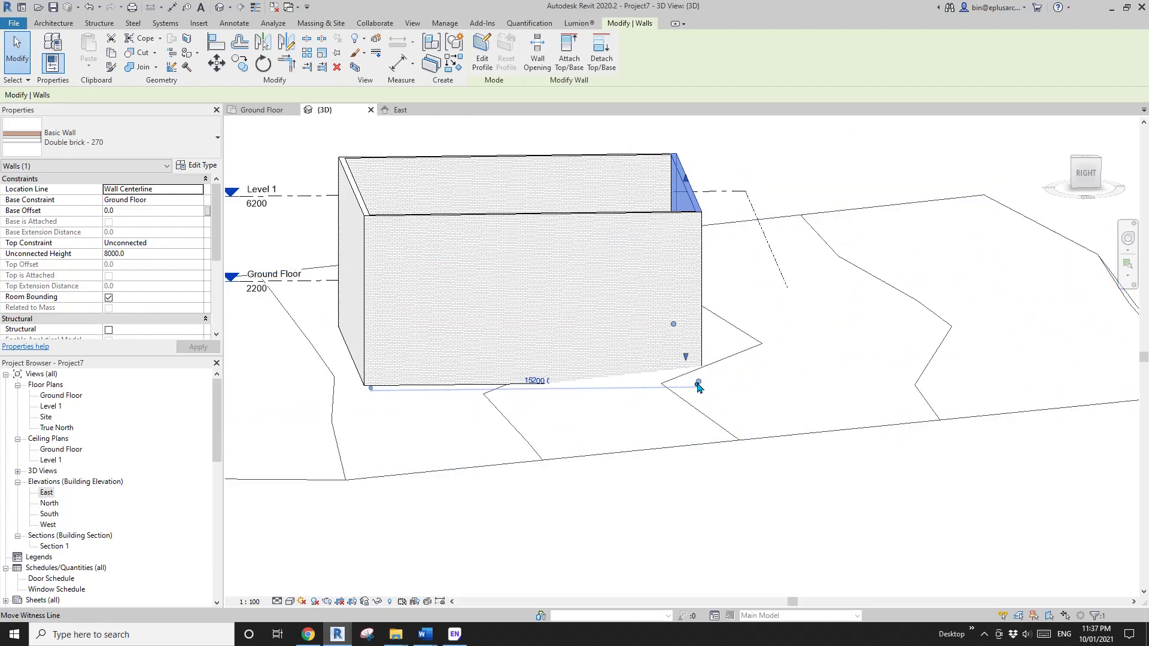
mouse_move(698, 387)
middle_mouse_down("shift")
mouse_move(674, 397)
mouse_move(687, 367)
mouse_move(672, 359)
mouse_move(429, 361)
mouse_move(428, 413)
mouse_move(384, 411)
mouse_move(503, 460)
middle_mouse_up("shift")
key("Escape")
Step: Set the Unconnected Height of all four walls to 3000
middle_click_drag(636, 428, 673, 429, "shift")
key("Tab")
left_click(622, 411)
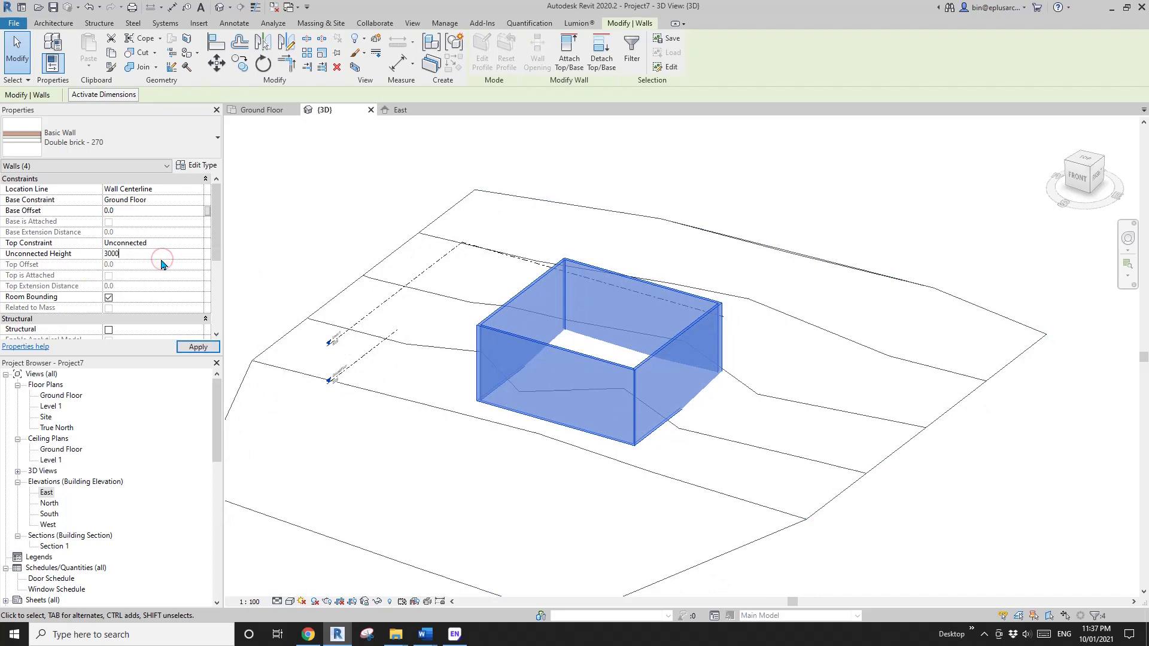
middle_click_drag(652, 355, 577, 413)
key("Escape")
Step: Reposition the two long walls about 11.8 m apart and move the far end wall inward
left_click_drag(490, 384, 544, 389)
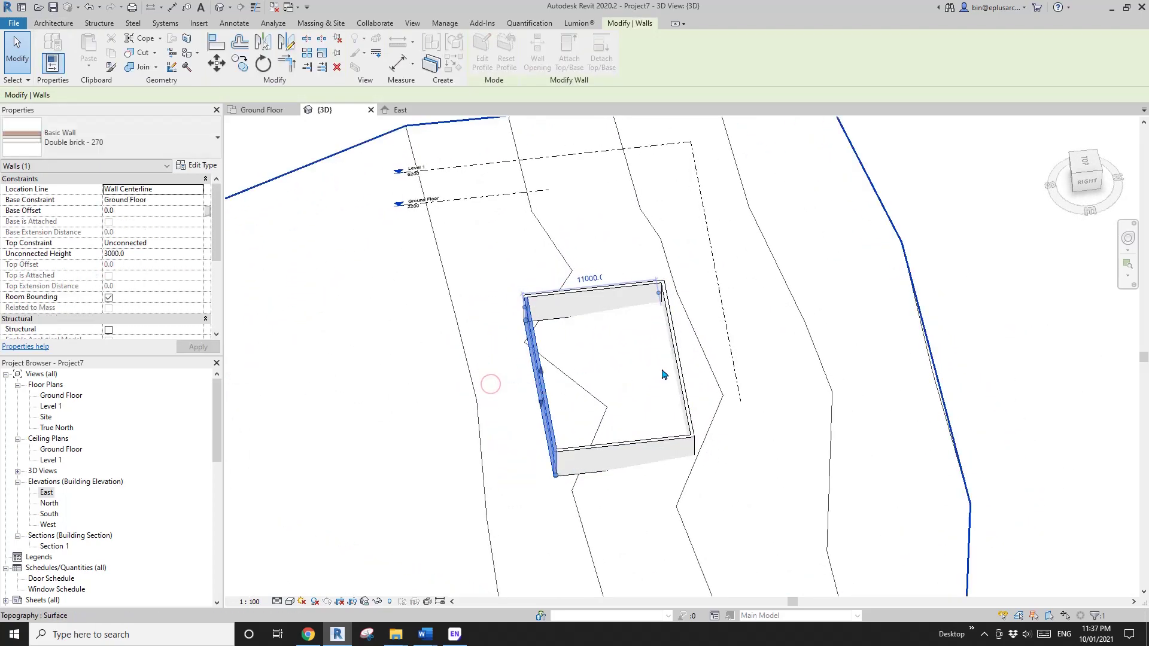
left_click_drag(677, 364, 653, 367)
left_click_drag(539, 376, 504, 379)
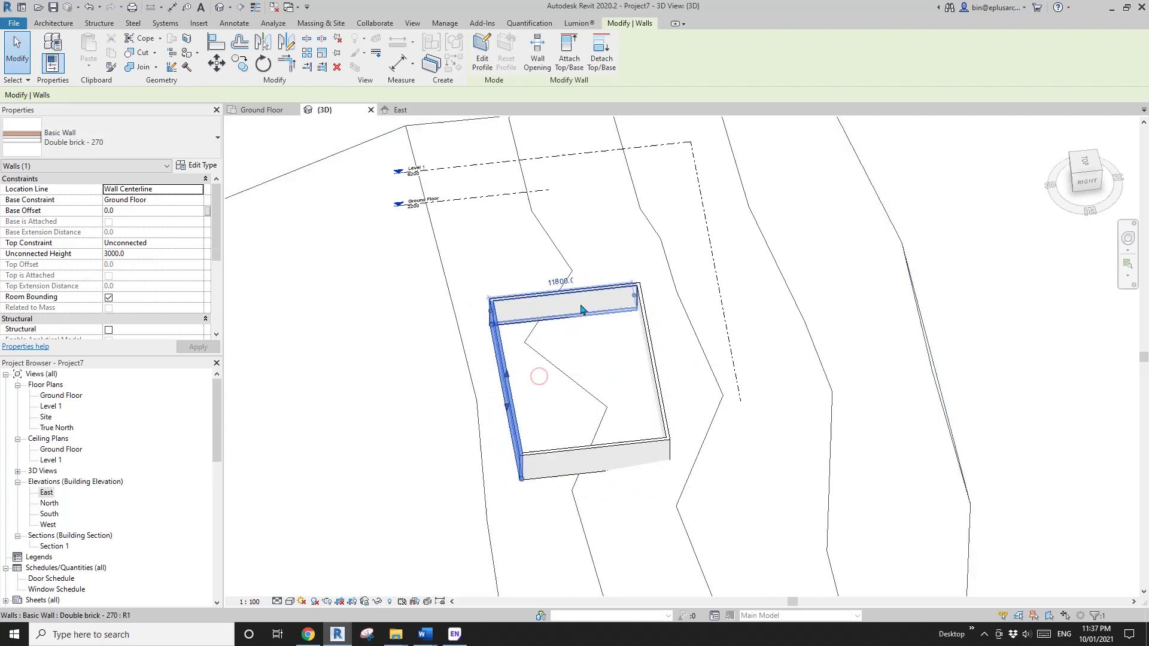
left_click_drag(586, 303, 590, 329)
left_click(626, 457)
key("Escape")
scroll(628, 422, "down", 3)
middle_click_drag(584, 446, 630, 448, "shift")
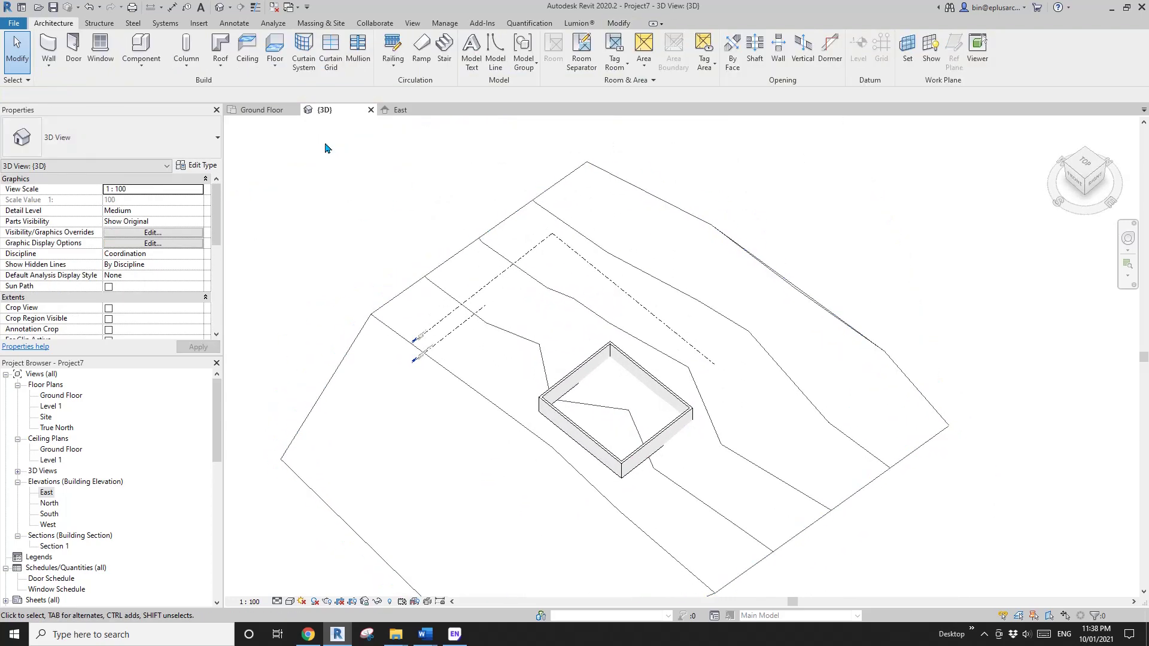
Step: Create a Generic 150mm floor on Ground Floor bounded by the whole chain of walls
left_click(274, 44)
key("Tab")
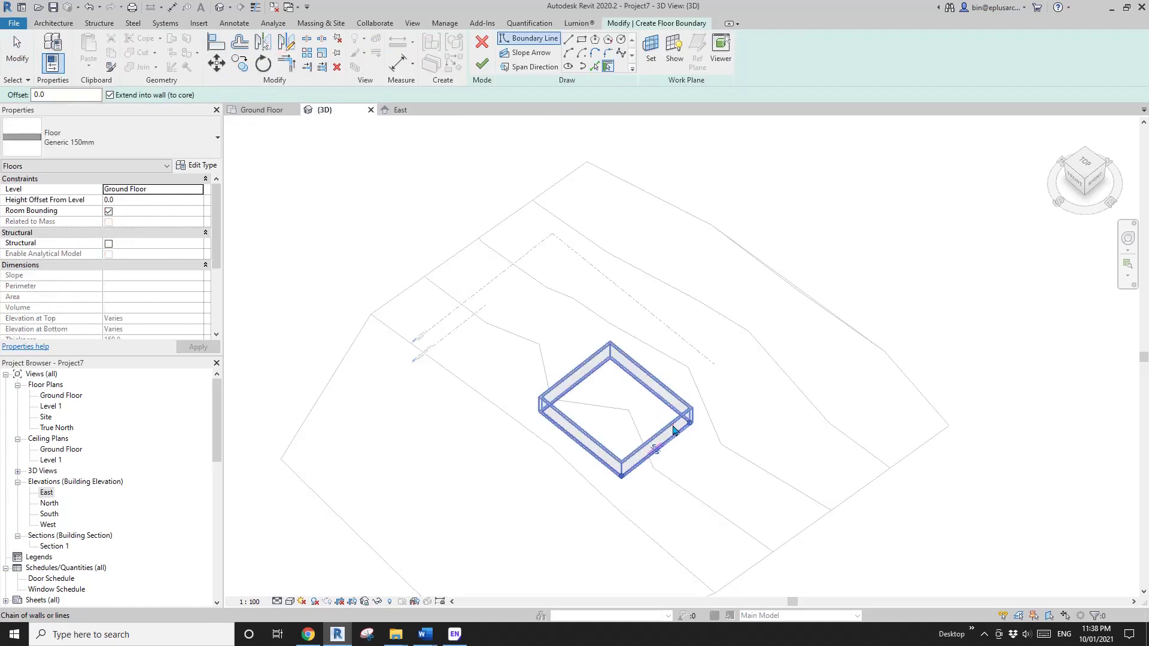
left_click(660, 384)
scroll(674, 419, "up", 3)
key("Escape")
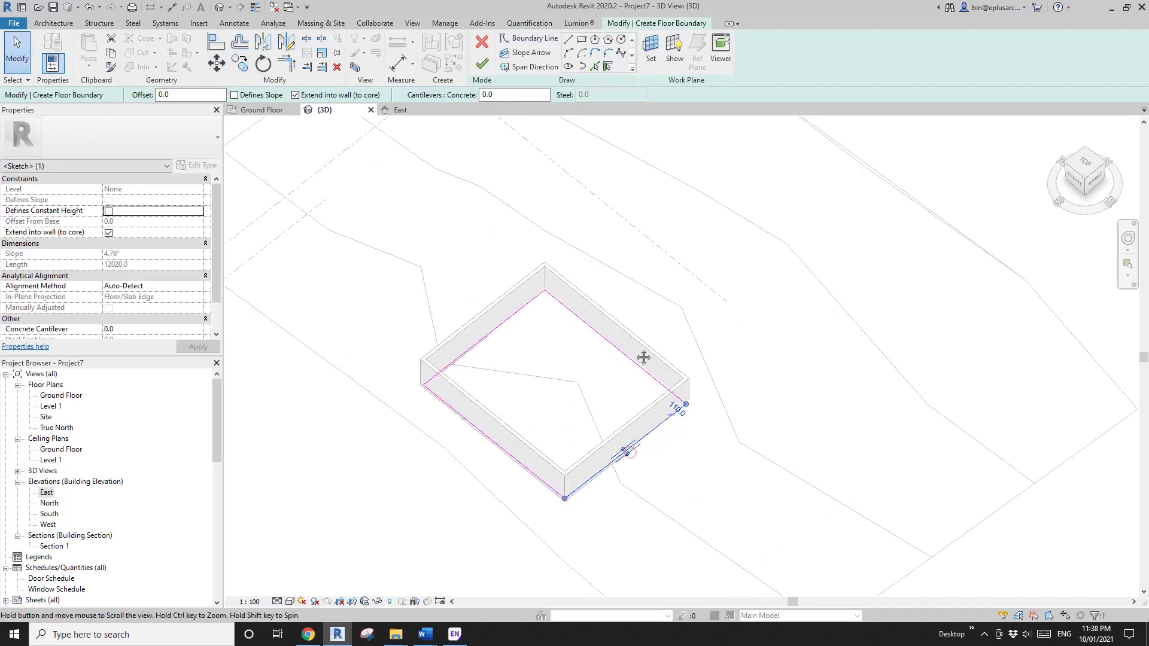
left_click(481, 64)
Step: Create a Generic - 400mm footprint roof on Level 1 from the chain of walls with a 30° slope, flipping its boundary lines
left_click(62, 25)
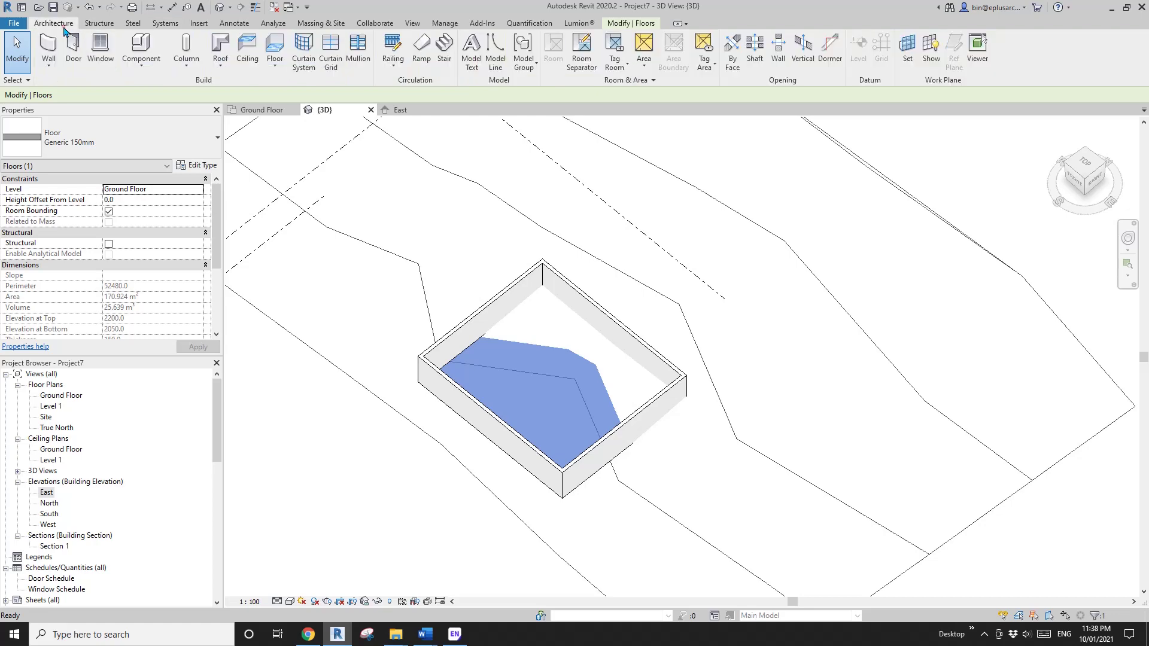
left_click(218, 45)
left_click(557, 343)
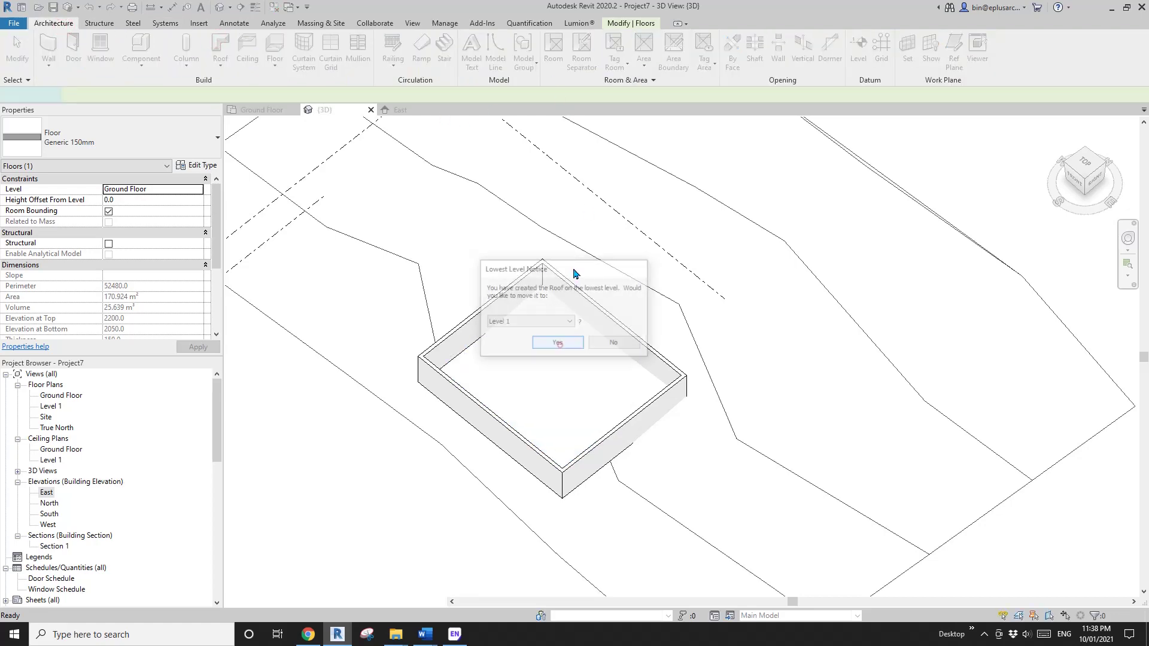
left_click(661, 412)
key("Escape")
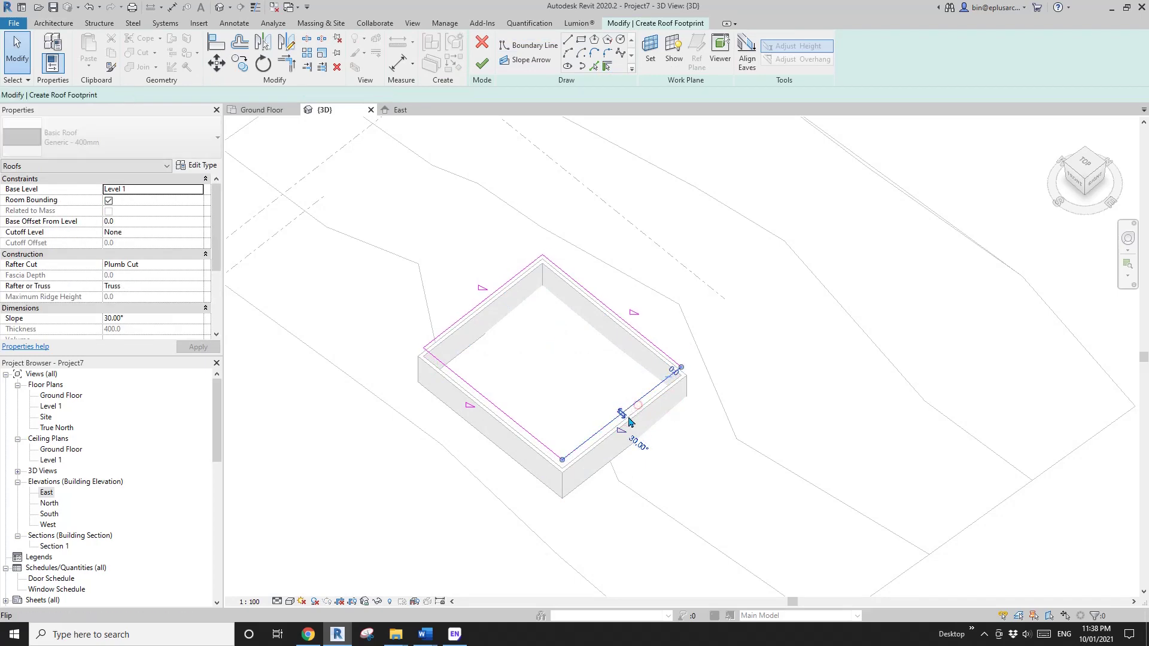
left_click(622, 416)
left_click(483, 62)
Step: Attach the tops of all four walls to the roof
middle_click_drag(605, 368, 608, 273, "shift")
scroll(544, 364, "up", 2)
key("Tab")
left_click(534, 450)
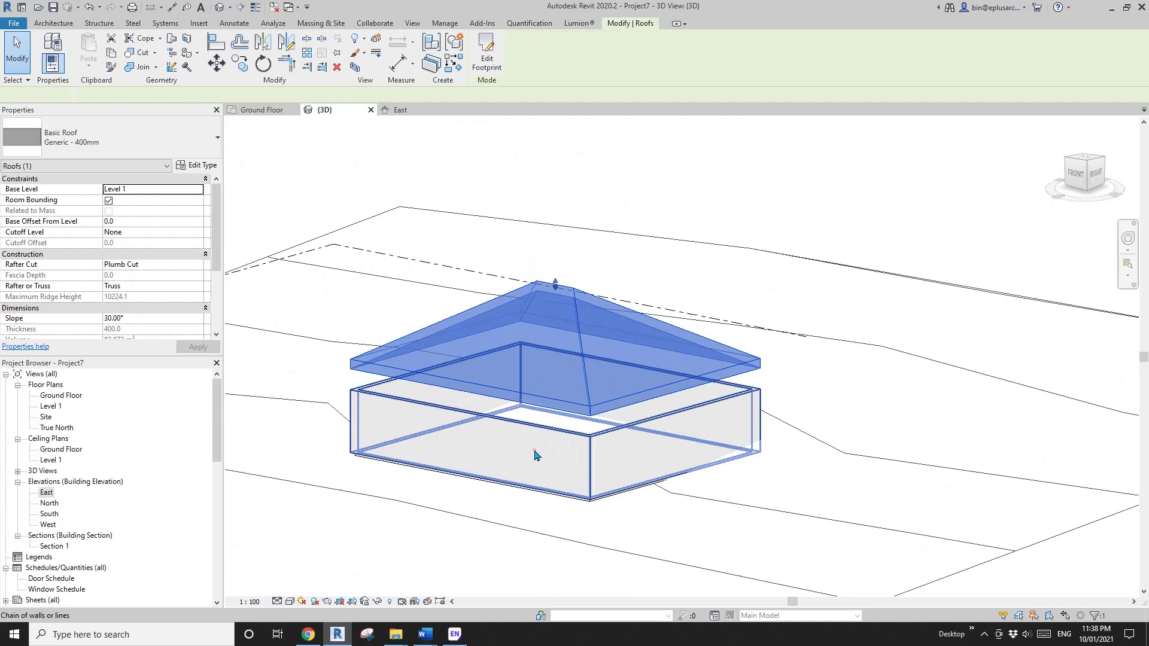
scroll(534, 450, "up", 1)
left_click(570, 59)
left_click(536, 318)
key("Escape")
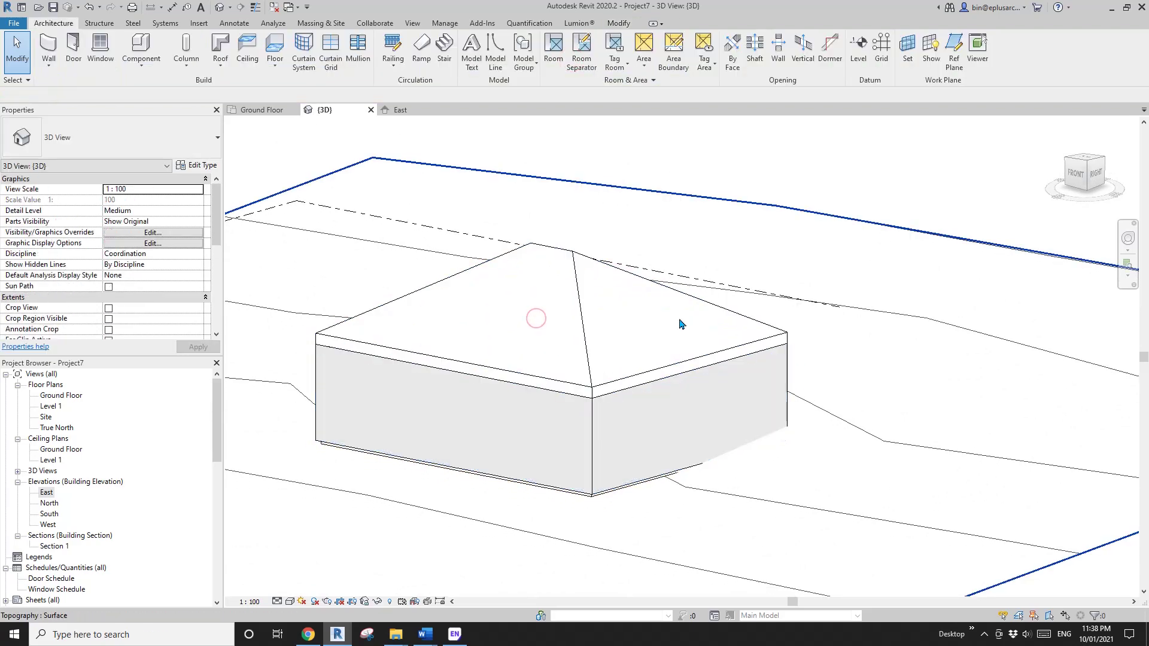
Step: Select the toposurface, check its Phase Created property and examine how the building sits on it
middle_click_drag(679, 320, 761, 472, "shift")
left_click(871, 423)
middle_click_drag(752, 428, 800, 446, "shift")
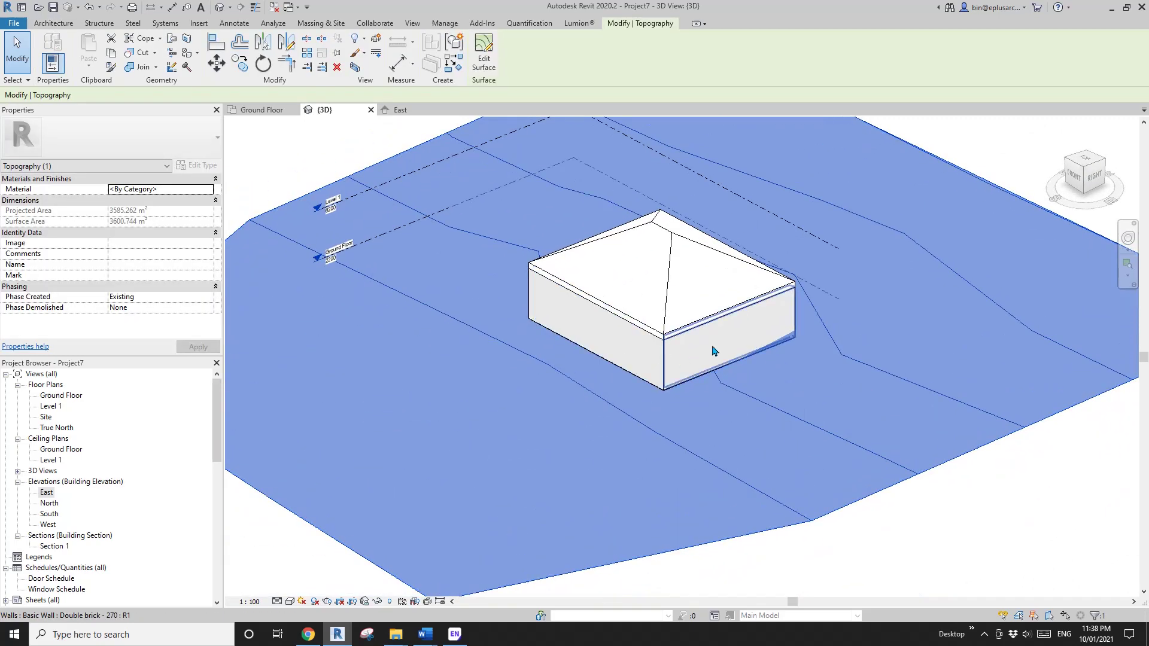
scroll(711, 351, "down", 2)
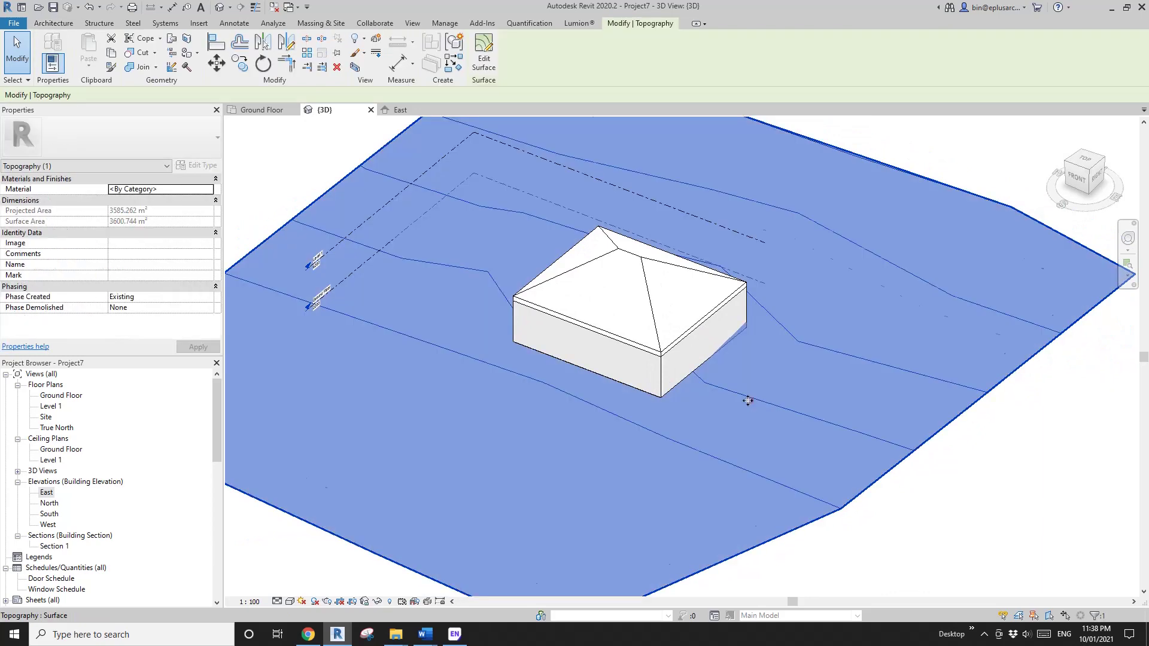
middle_click_drag(744, 395, 579, 377, "shift")
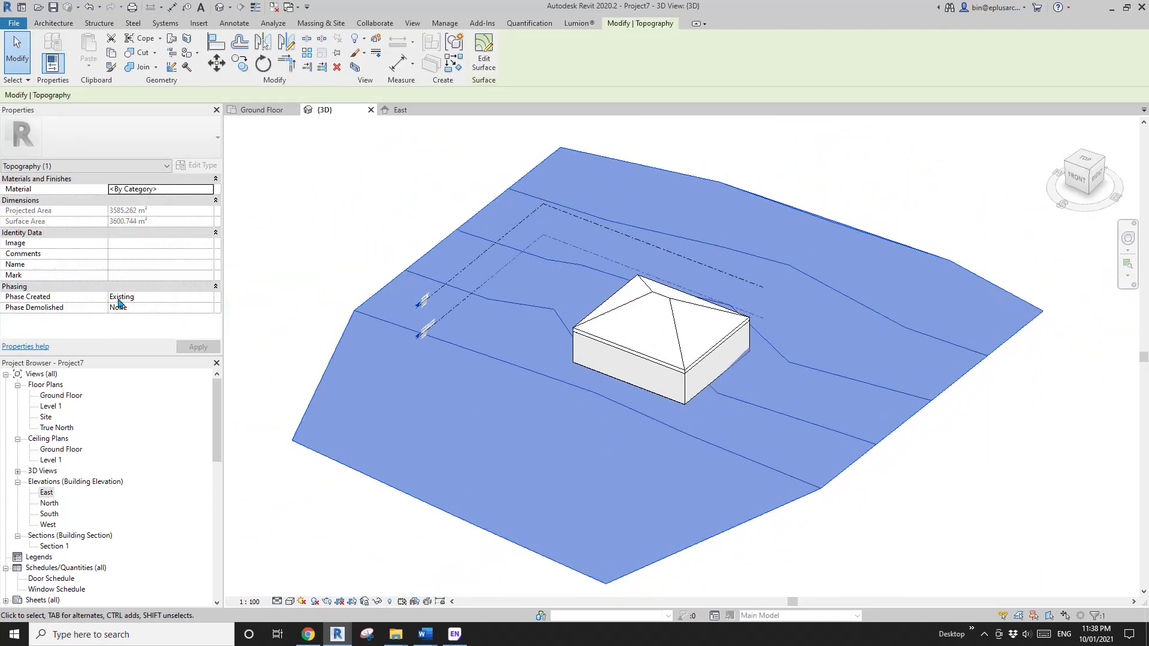
middle_click_drag(484, 316, 494, 336)
scroll(492, 320, "down", 1)
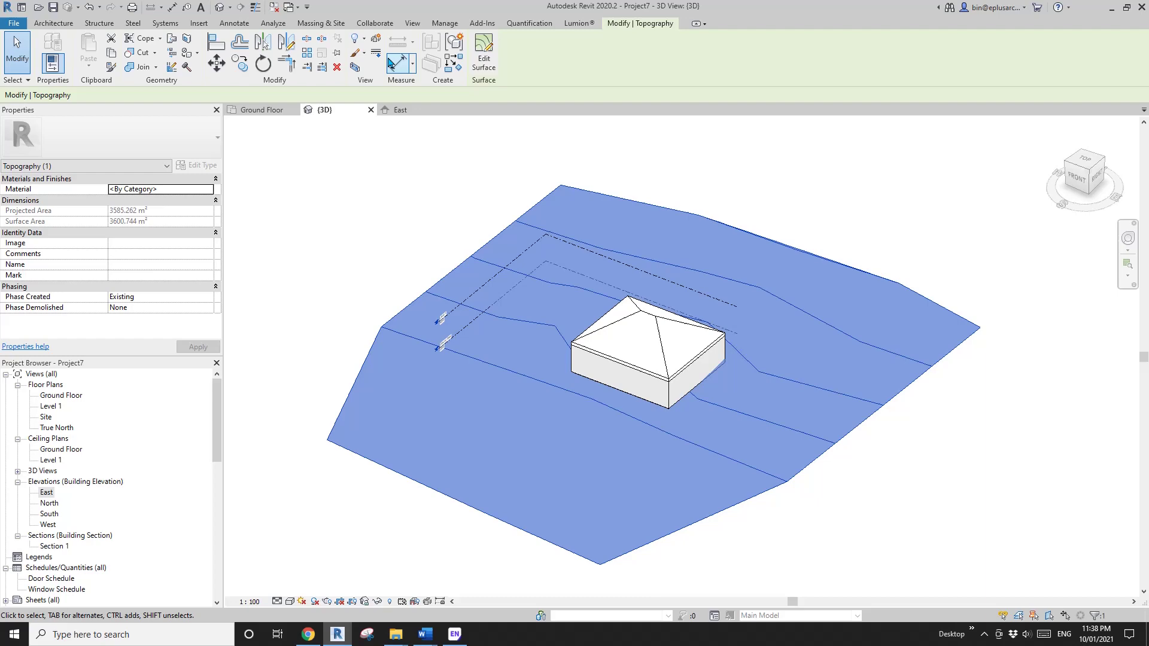
Step: Create a graded region of the existing toposurface as an exact copy with both internal and perimeter points, then finish the surface
left_click(329, 28)
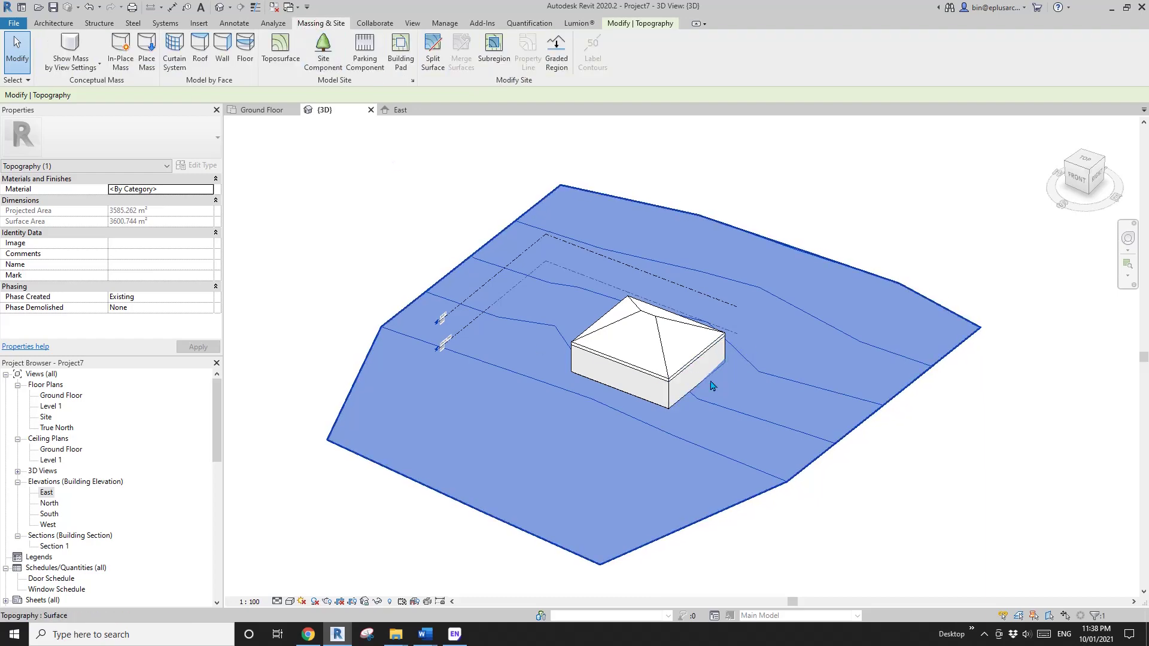
middle_click_drag(646, 344, 670, 333, "shift")
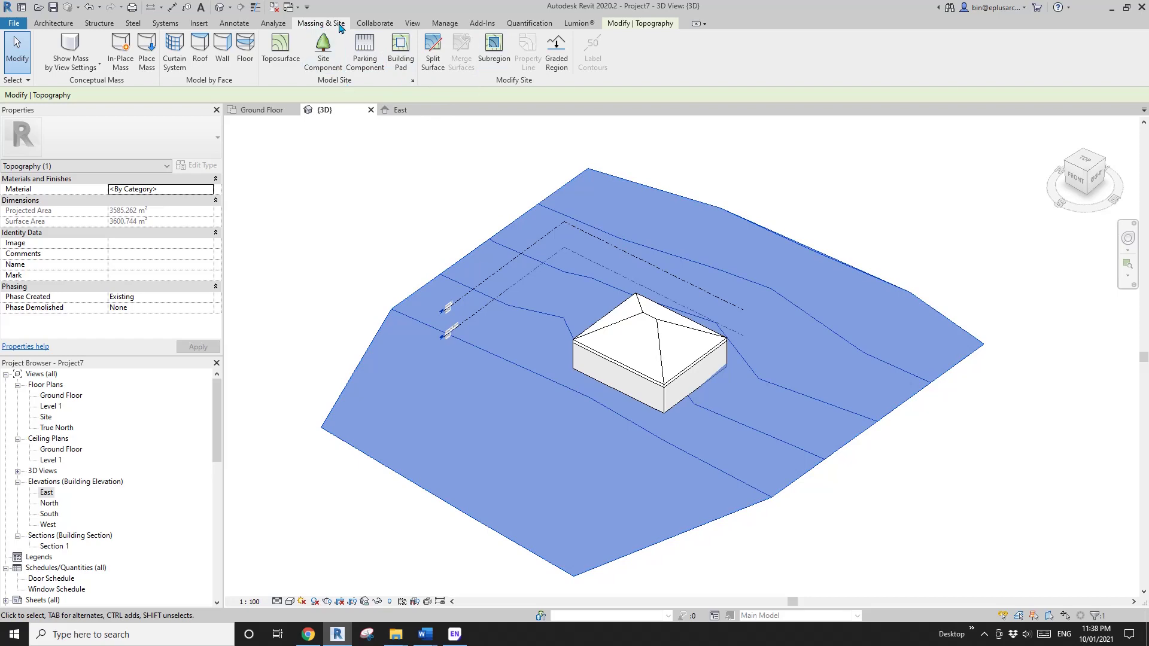
left_click(555, 62)
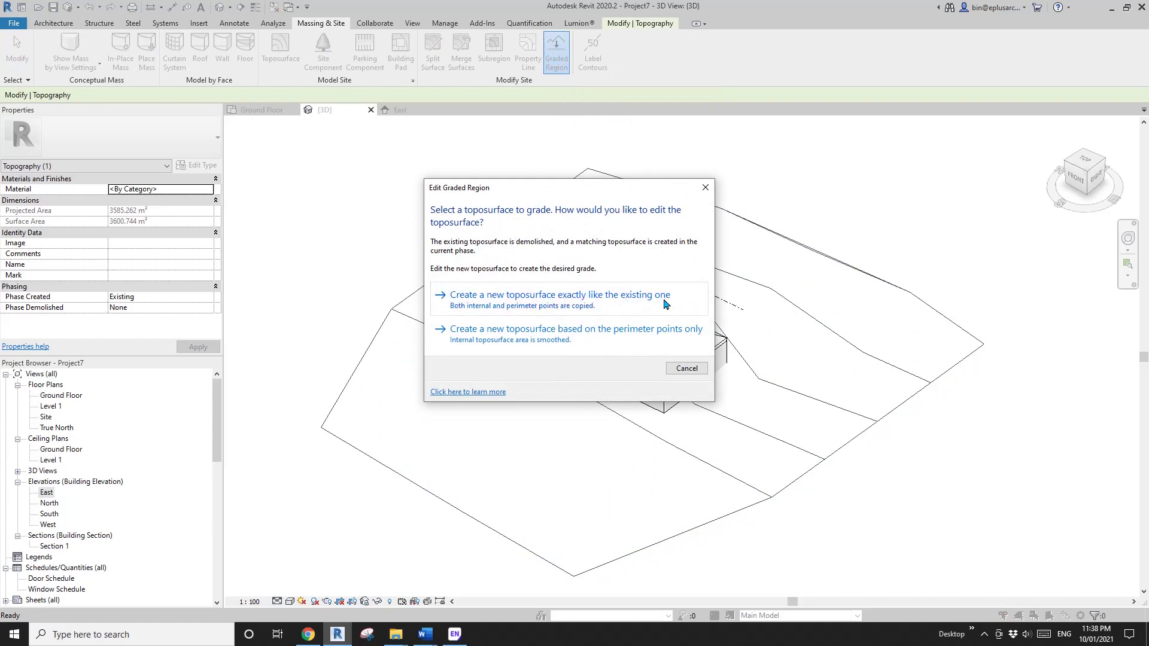
left_click(534, 307)
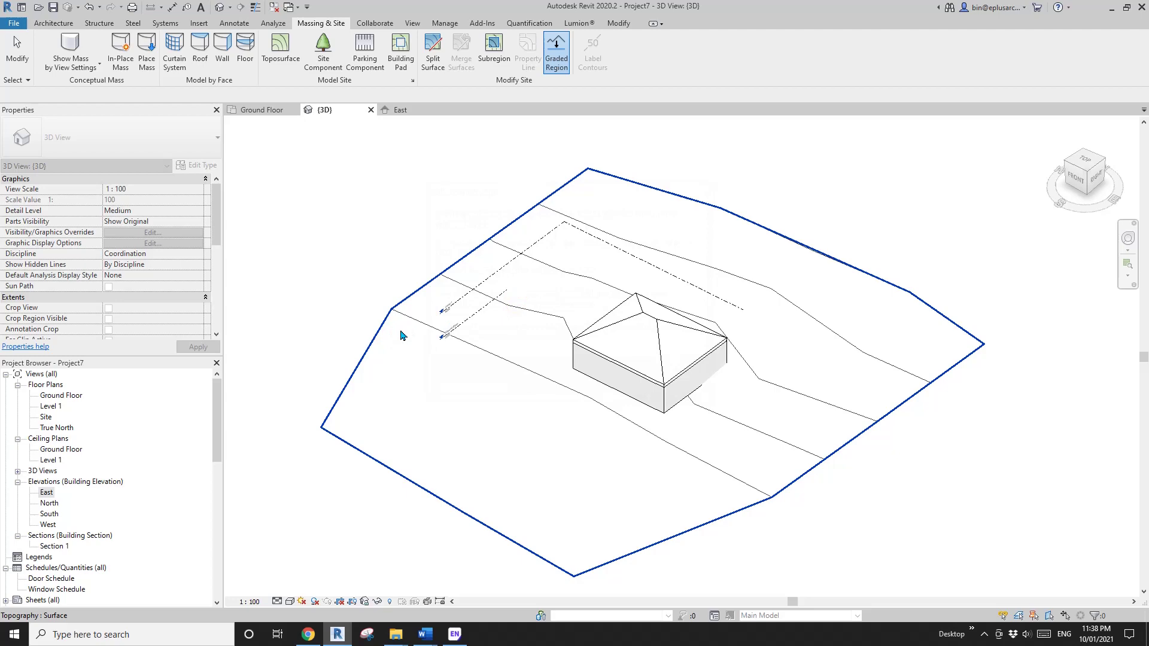
left_click(403, 325)
left_click(483, 63)
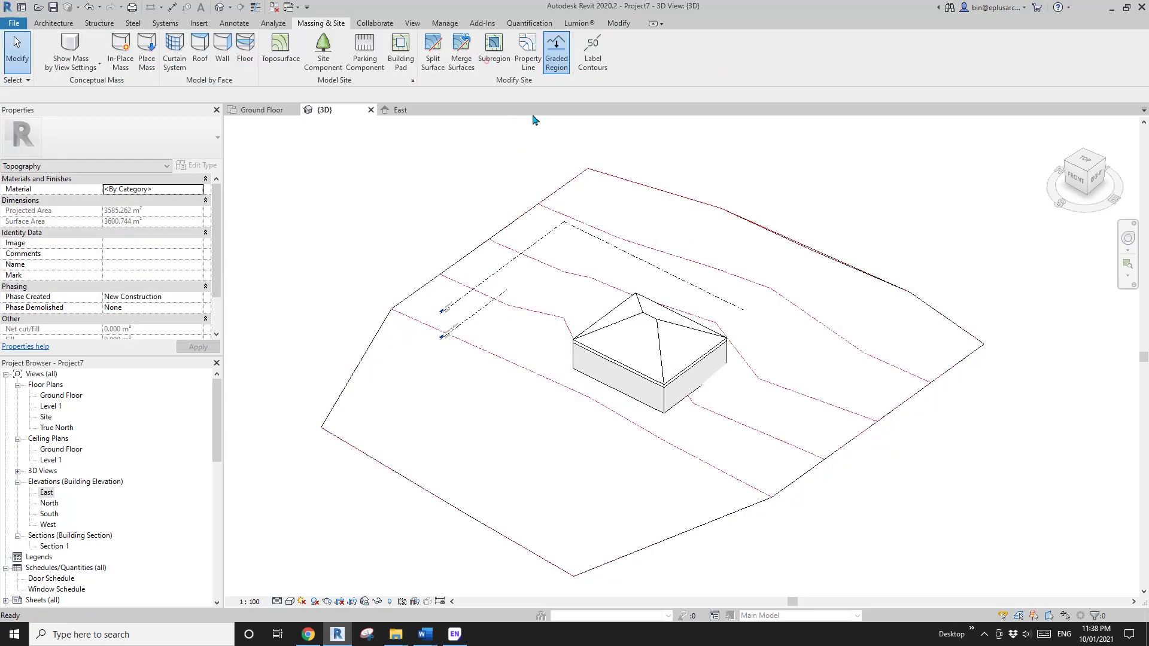
Step: Select the overlapping topographies and check with Filter how many surfaces there are
left_click_drag(949, 270, 900, 333)
left_click(473, 58)
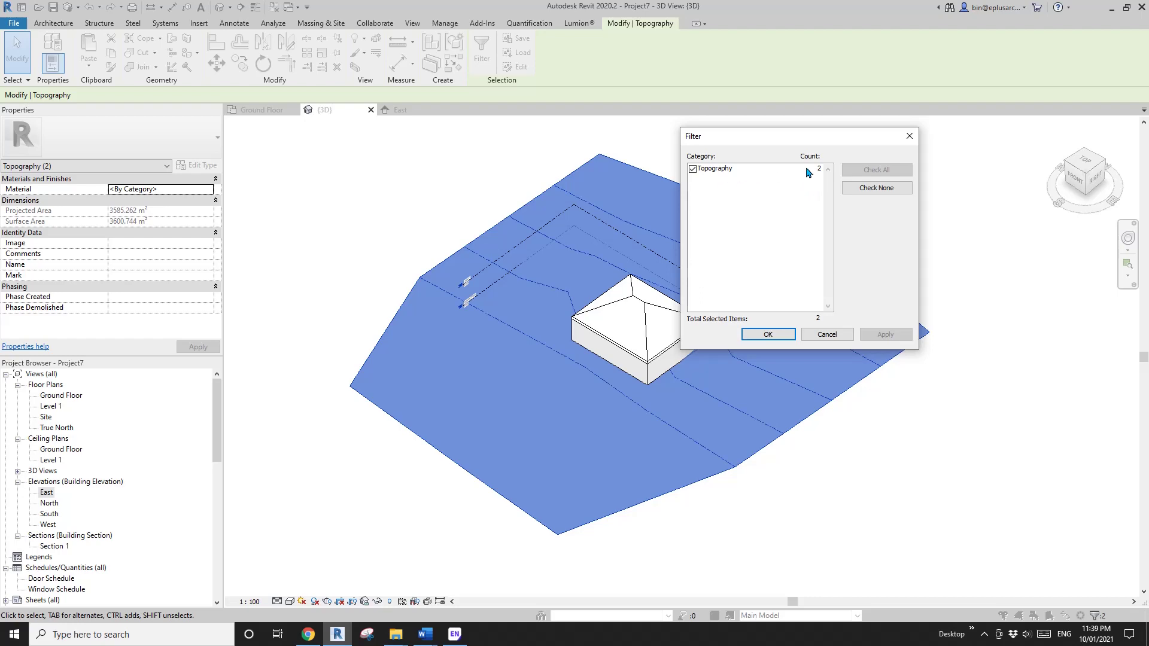
left_click(773, 333)
key("Escape")
Step: Set the 3D view's Phase Filter to Show Previous + New
scroll(85, 271, "down", 6)
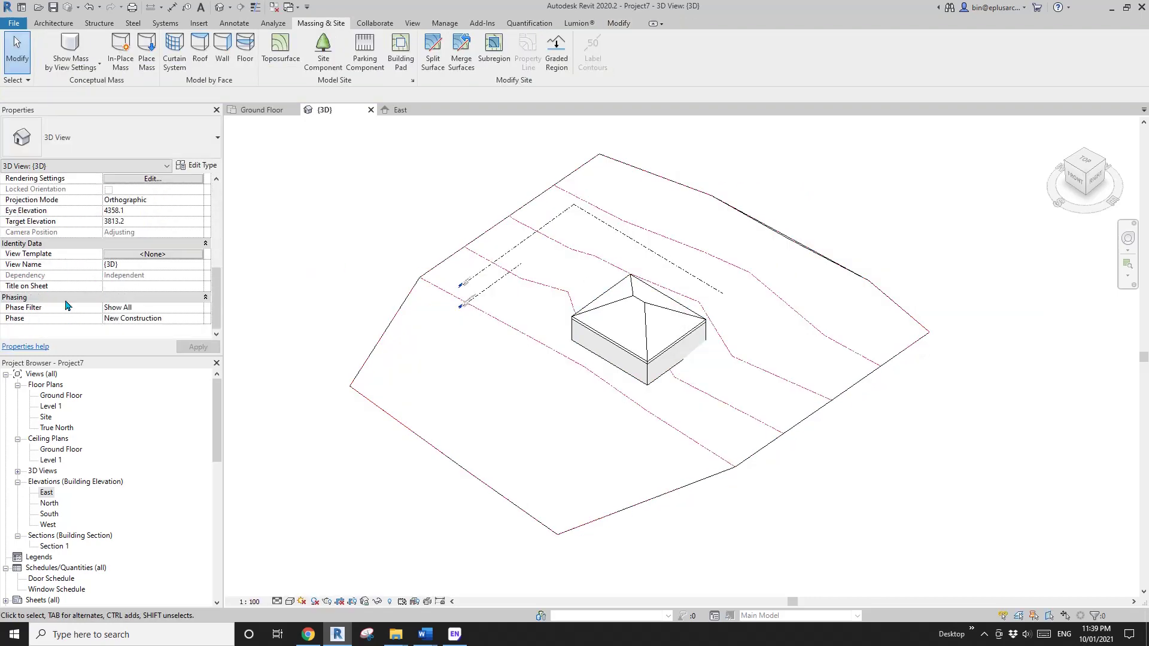
left_click(197, 307)
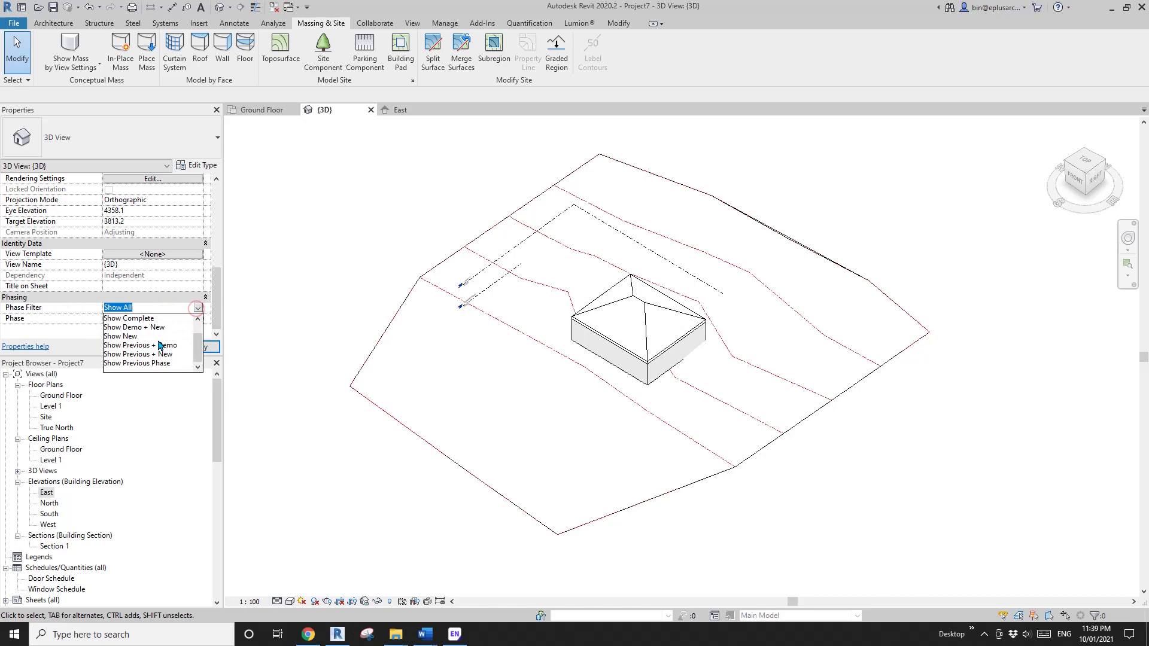
left_click(162, 356)
Step: Examine the new toposurface around the building from several angles
scroll(601, 244, "down", 2)
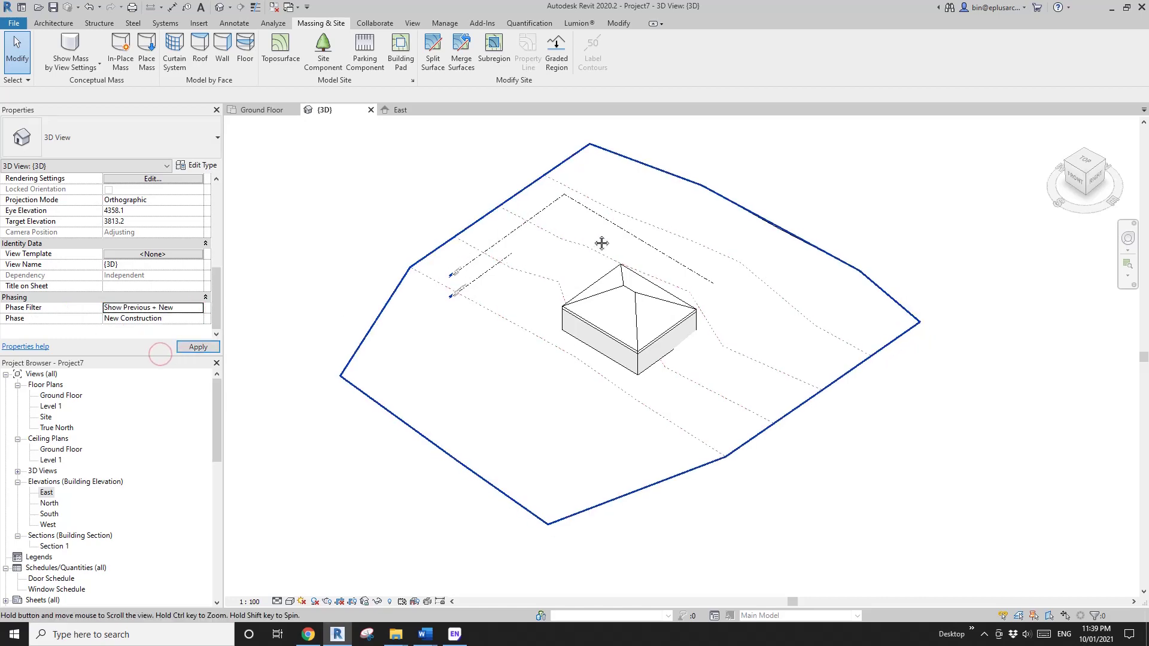
middle_click_drag(623, 351, 619, 299, "shift")
left_click(612, 387)
middle_click_drag(615, 385, 355, 364, "shift")
key("Escape")
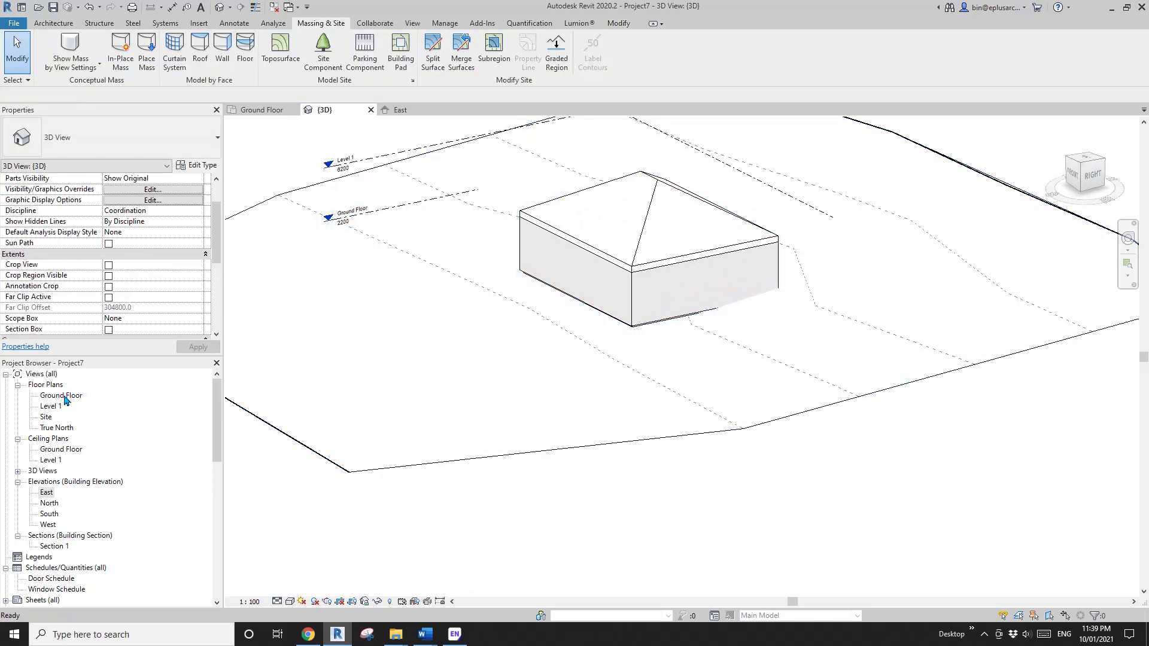
scroll(444, 360, "down", 2)
middle_click_drag(444, 361, 519, 364, "shift")
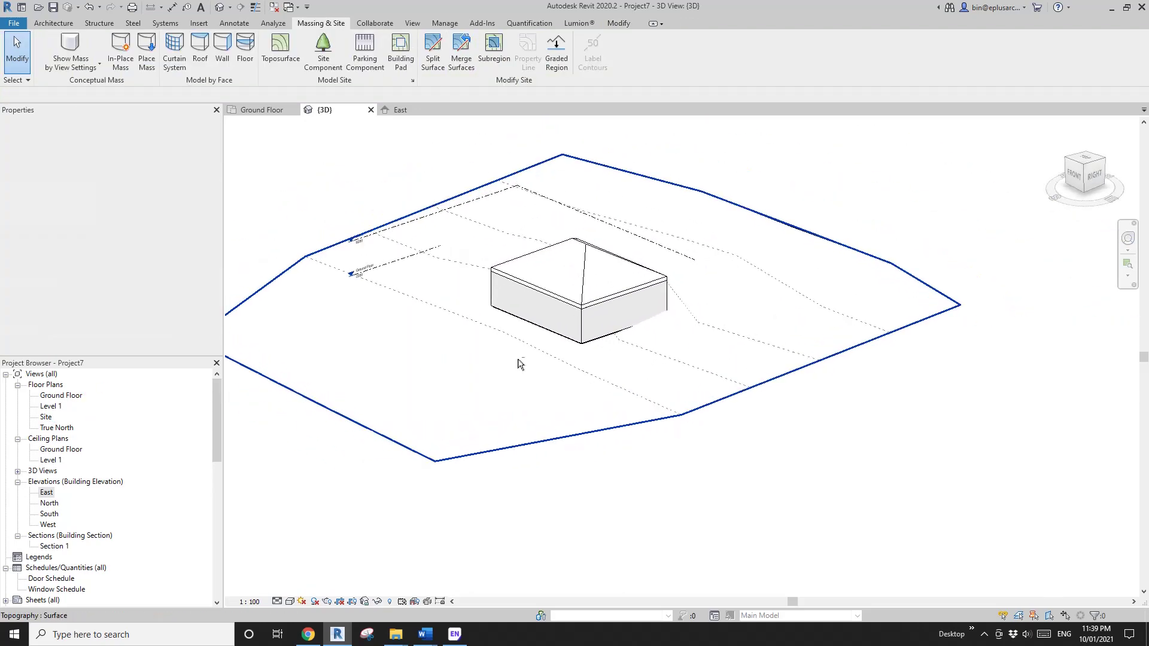
Step: Orient the 3D view straight to Top, centred on the building
left_click(1086, 160)
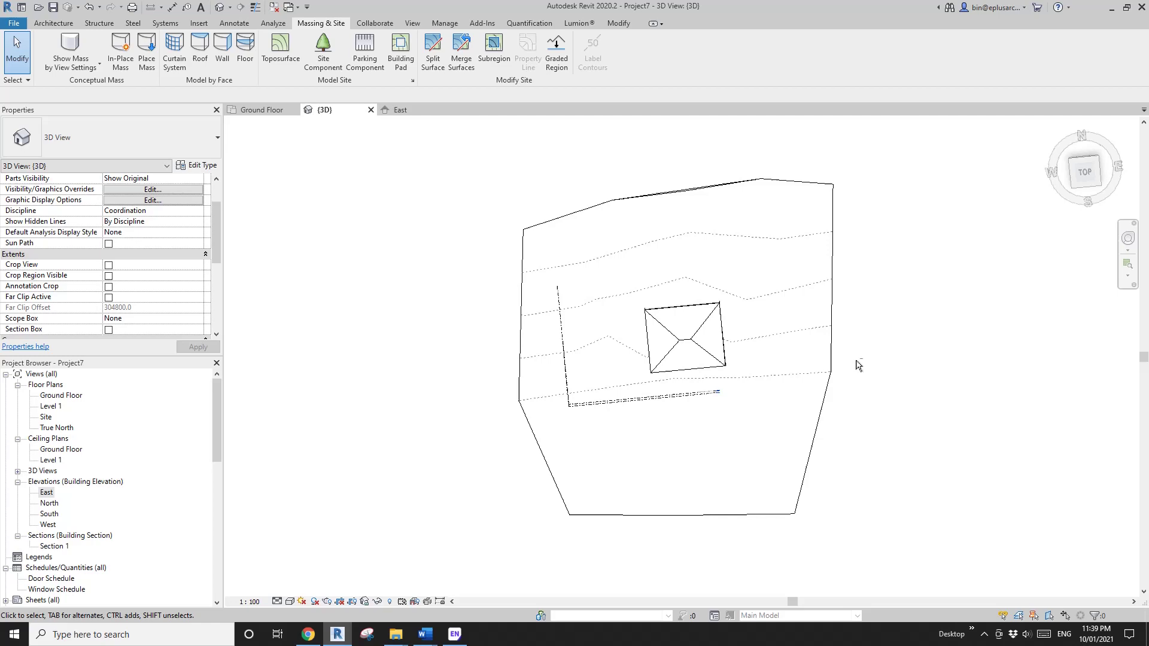
left_click(1080, 177)
scroll(736, 353, "up", 5)
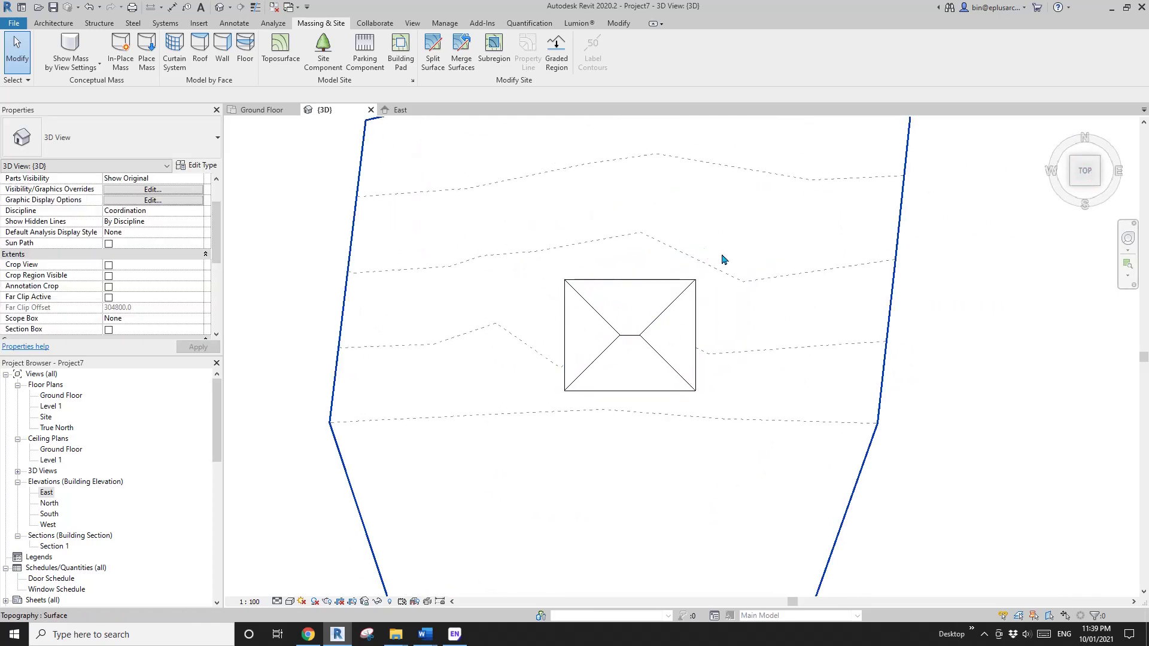
Step: Sketch a rectangular boundary for a Generic 150mm floor around the building, about 33000 mm long north to south
middle_click_drag(598, 264, 534, 257)
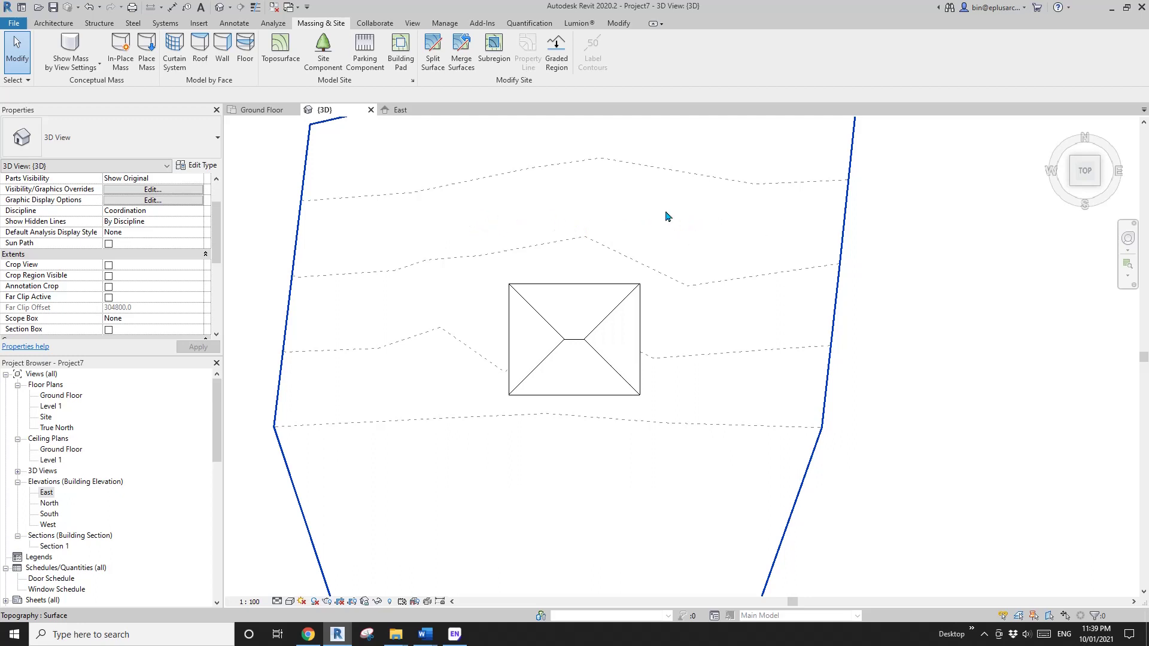
middle_click_drag(679, 419, 671, 297)
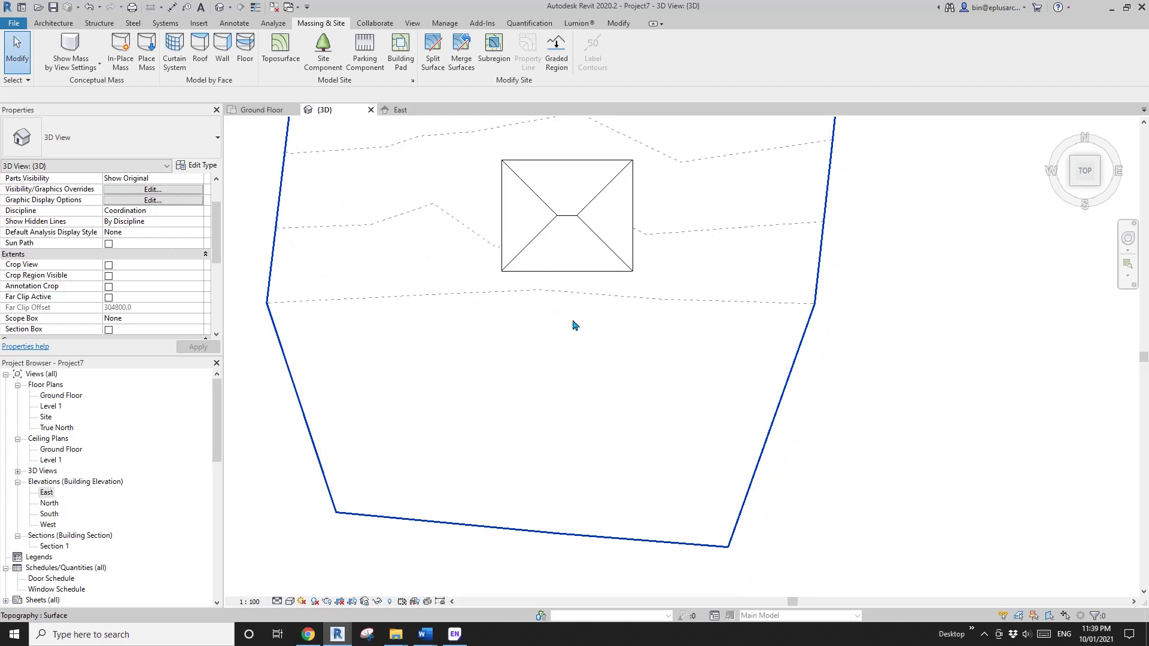
middle_click_drag(568, 338, 573, 405)
middle_click_drag(356, 170, 438, 259)
left_click(60, 24)
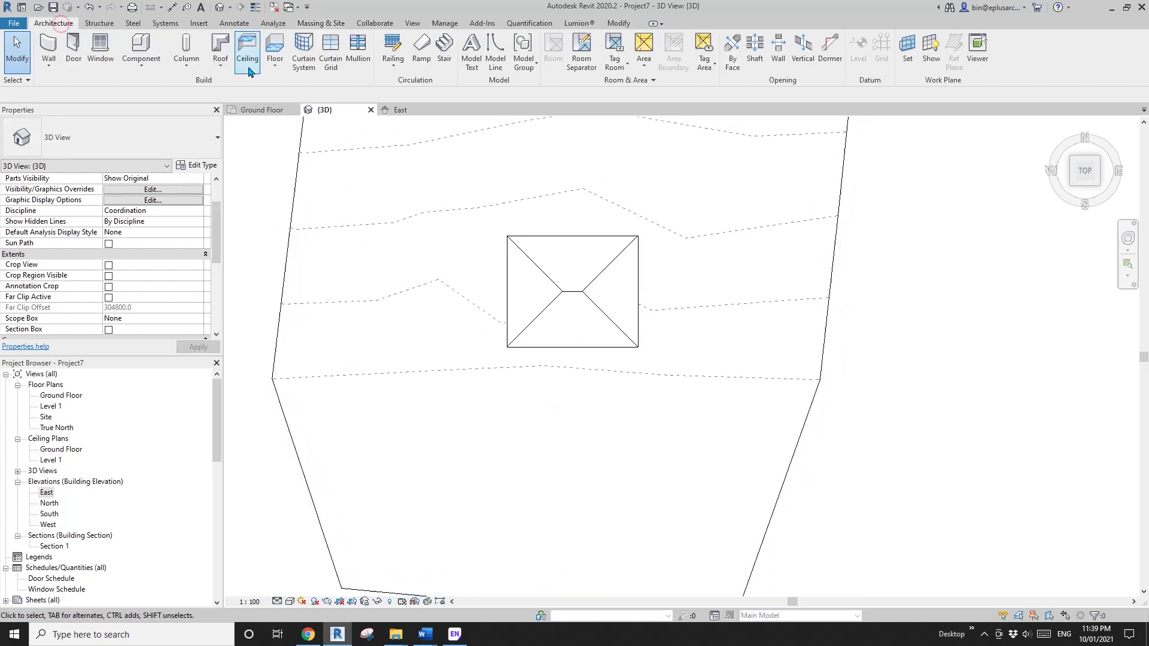
left_click(274, 48)
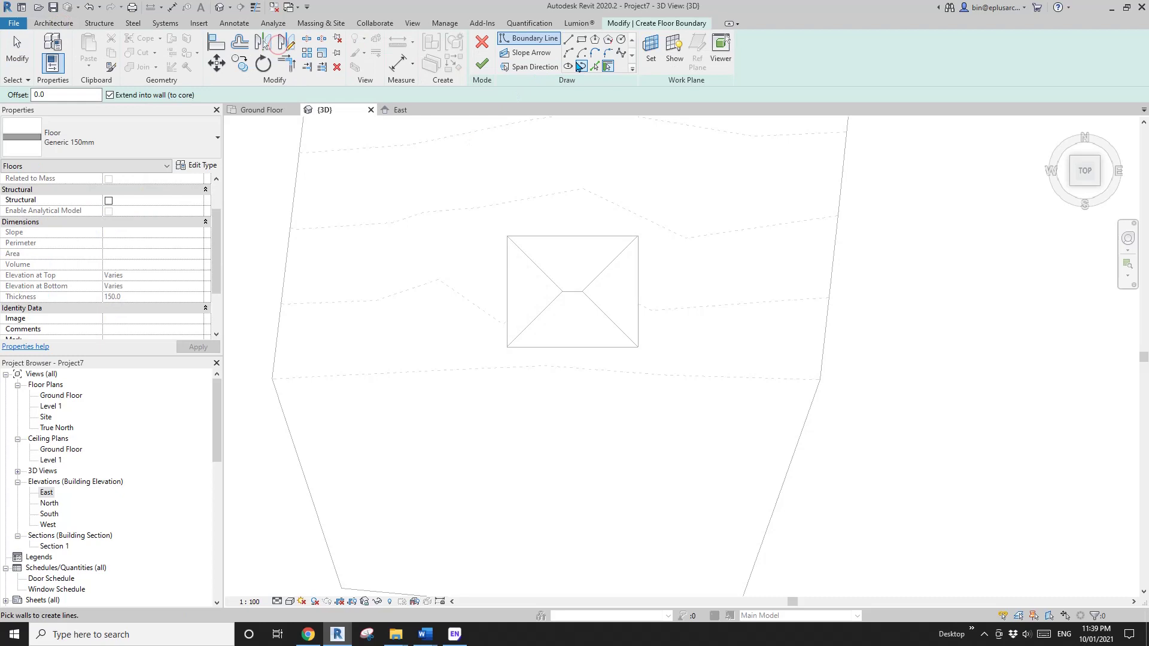
left_click(584, 41)
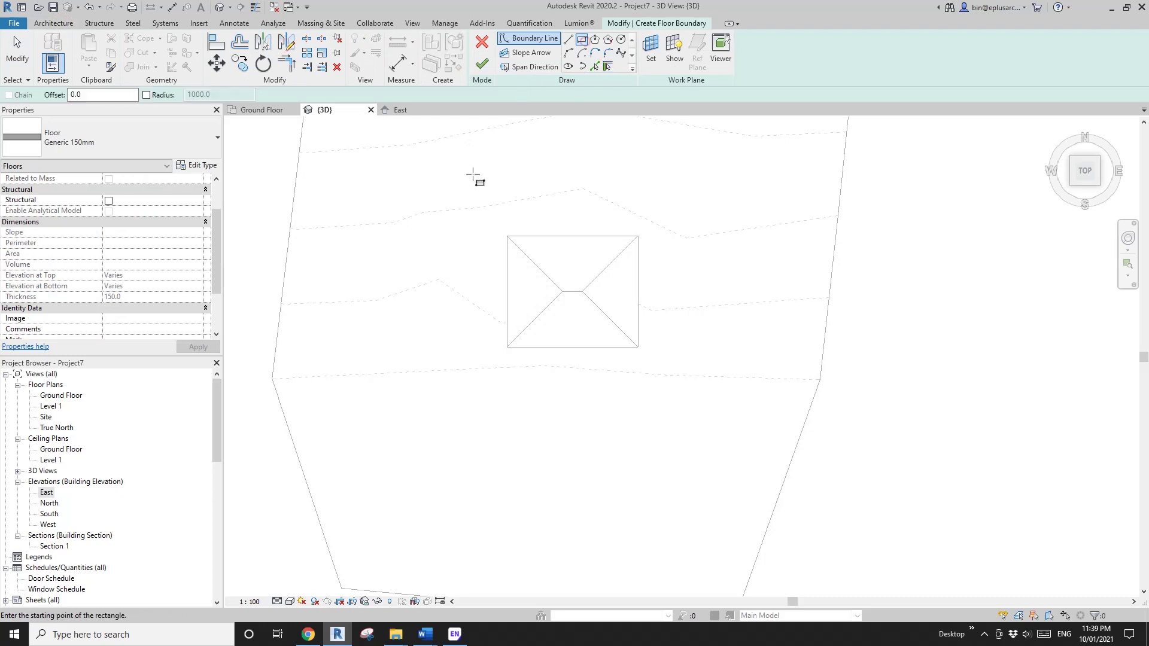
left_click(428, 166)
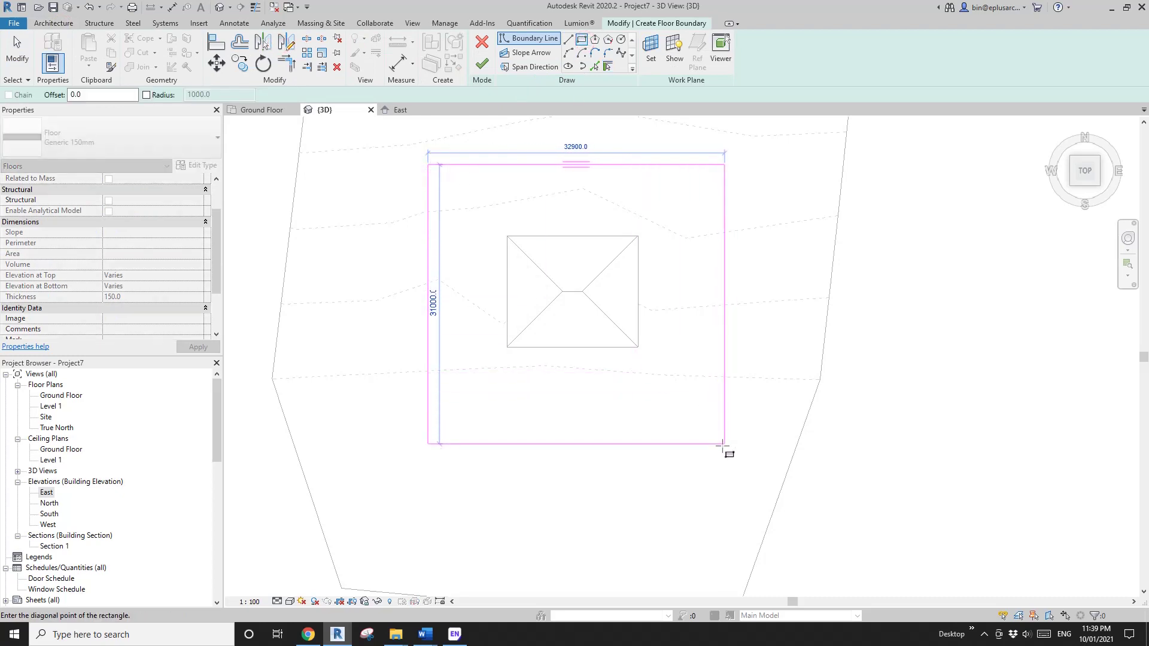
left_click(696, 462)
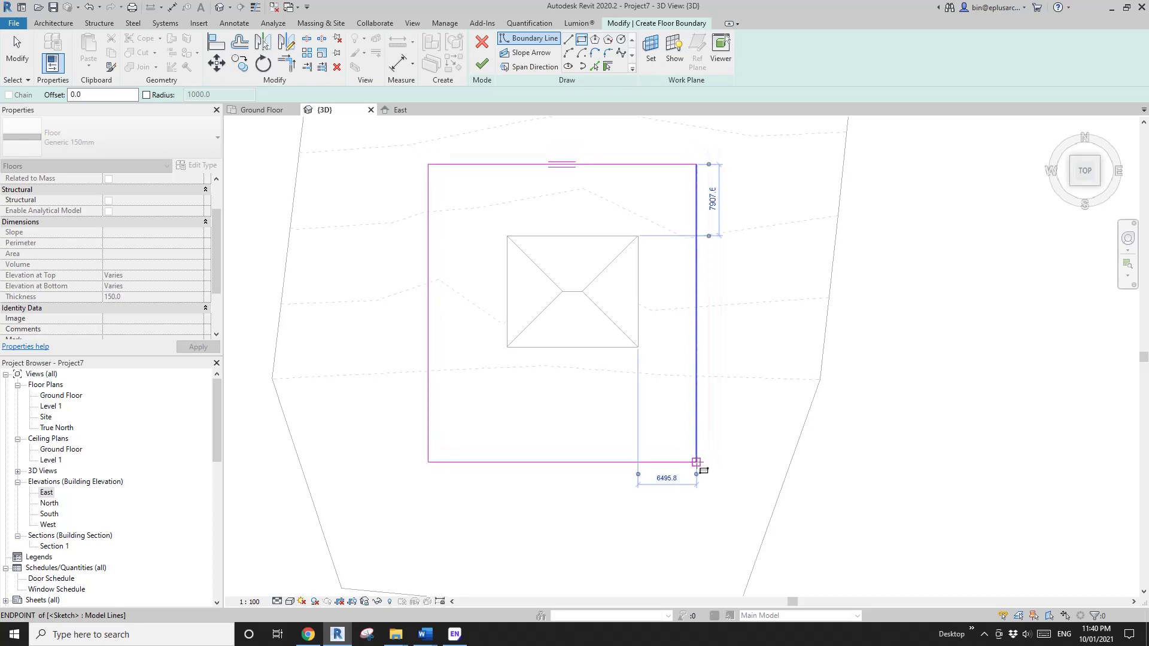
key("Escape")
Step: Move the floor boundary's west, east and north lines to about 5600, 5200 and 6800 mm from the building and finish the floor
left_click_drag(428, 315, 457, 307)
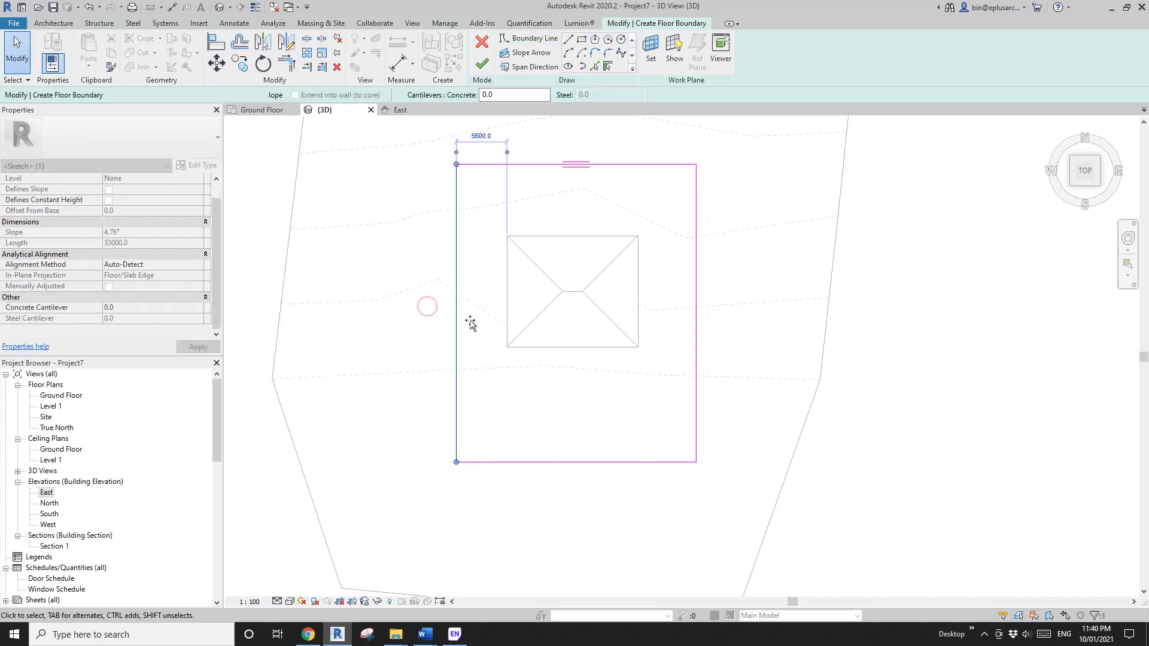
left_click_drag(693, 311, 685, 301)
left_click(572, 165)
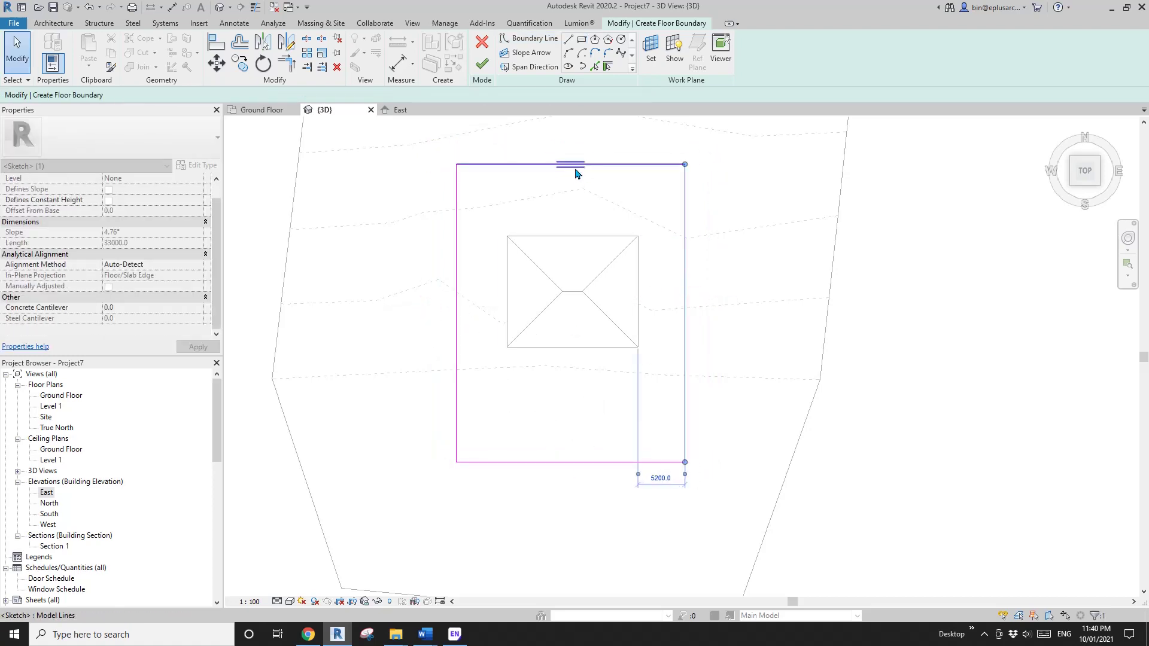
left_click_drag(576, 174, 576, 184)
left_click(623, 441)
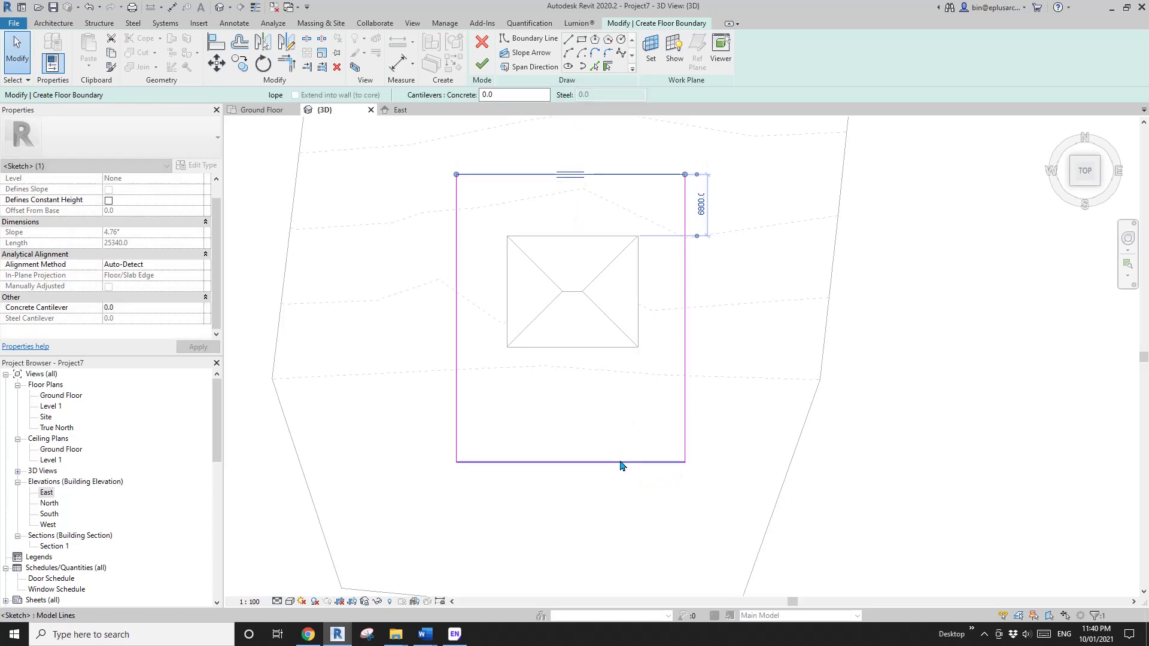
left_click(482, 64)
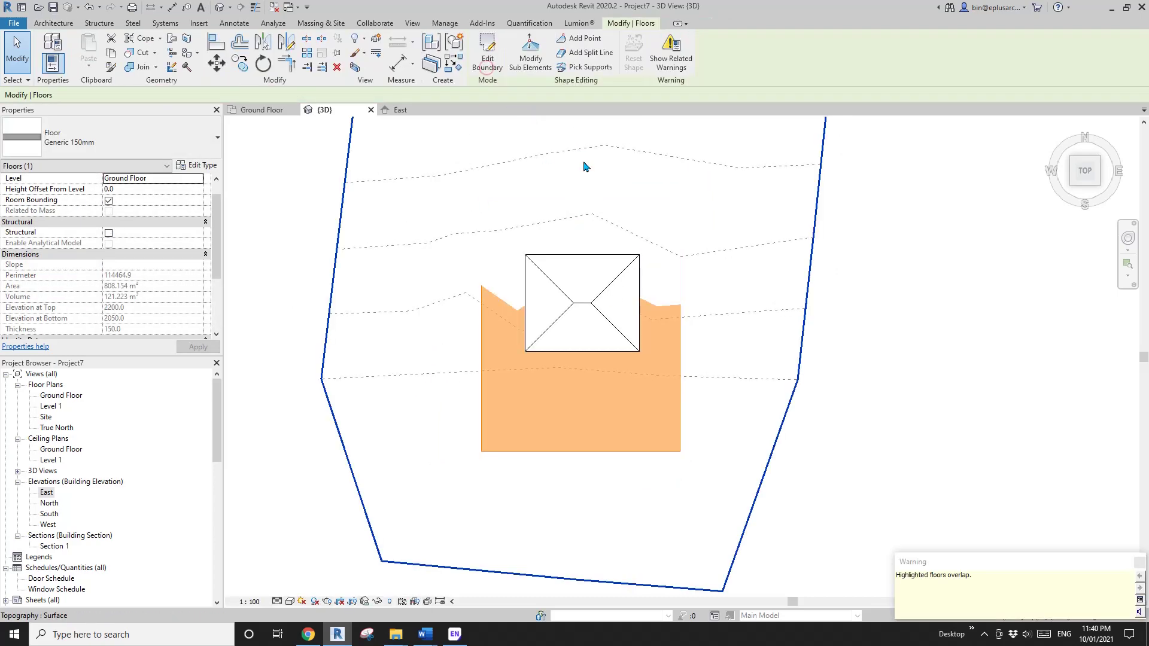
key("Escape")
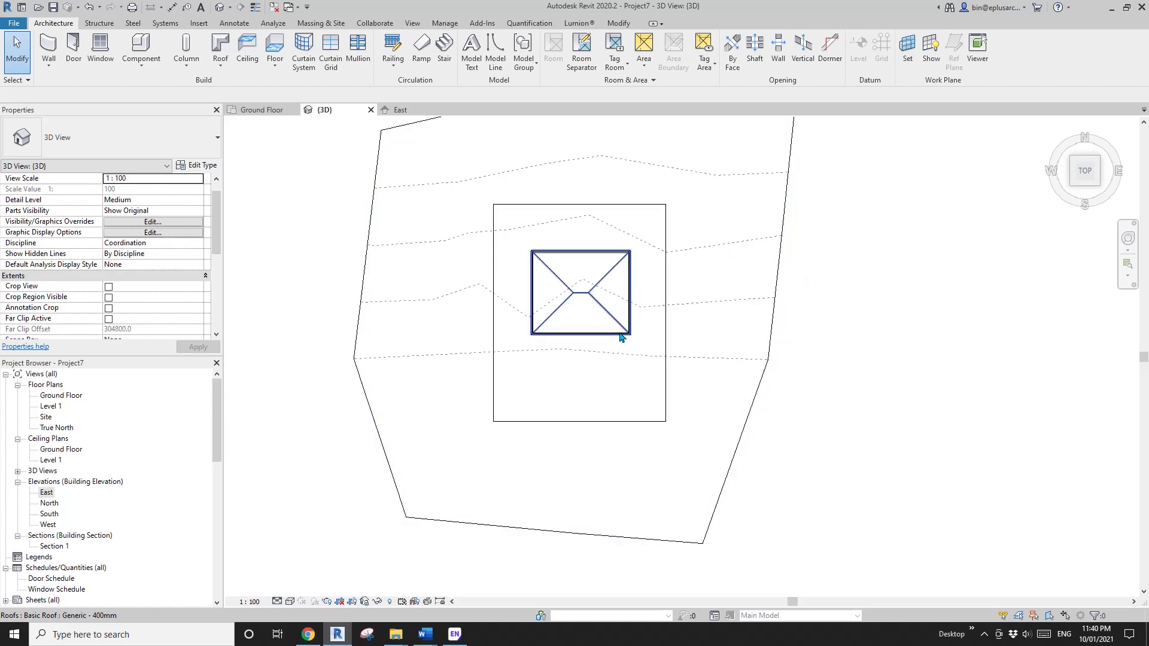
Step: Open the new-construction topography for surface editing around the building
scroll(610, 333, "up", 2)
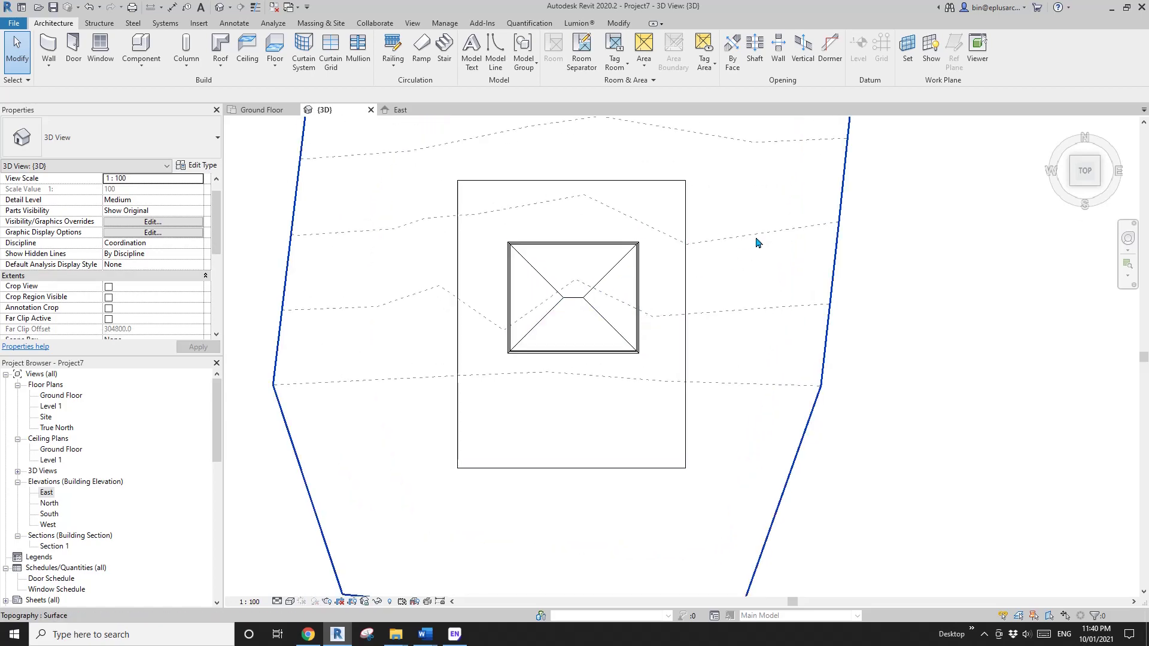
left_click(756, 237)
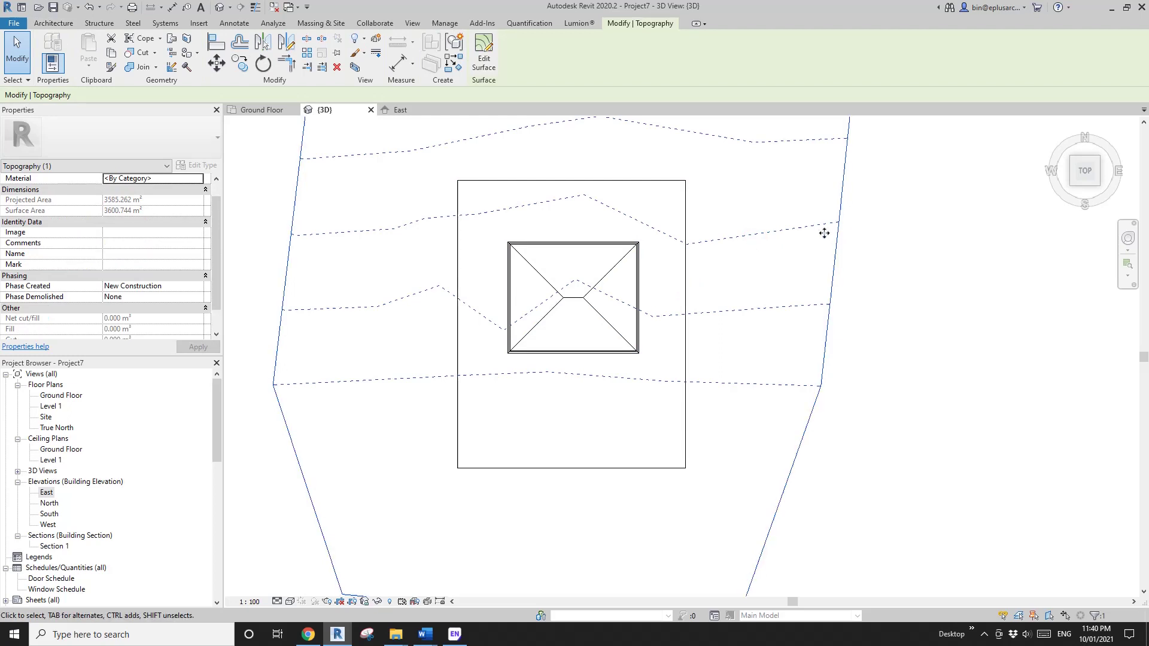
left_click(483, 54)
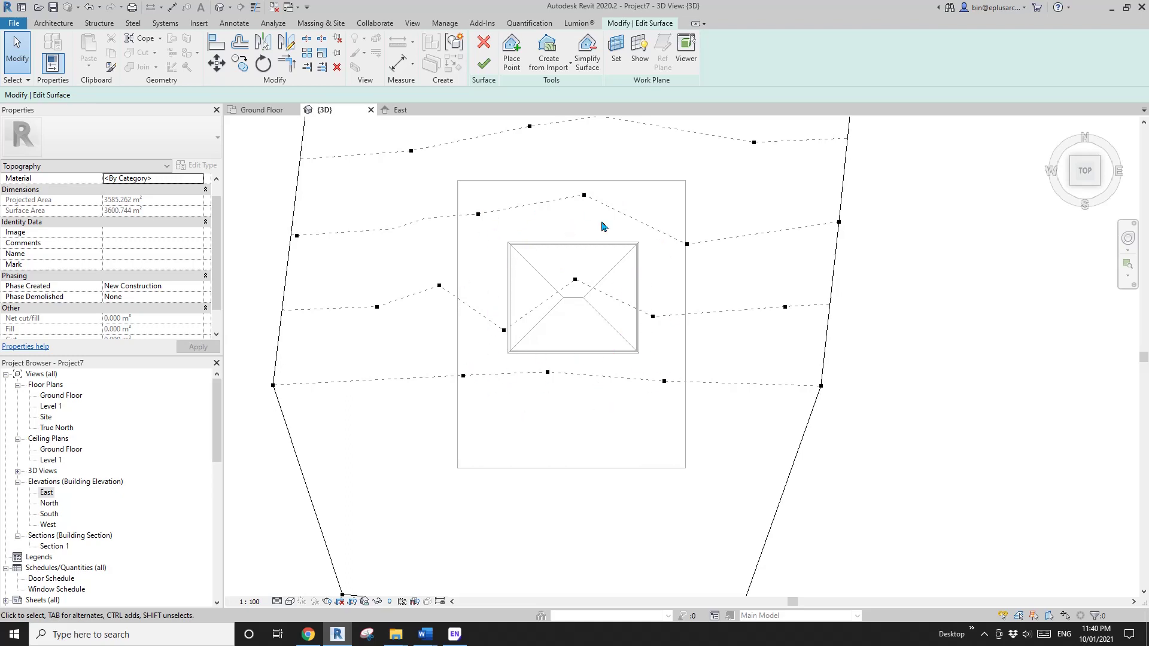
scroll(543, 334, "up", 4)
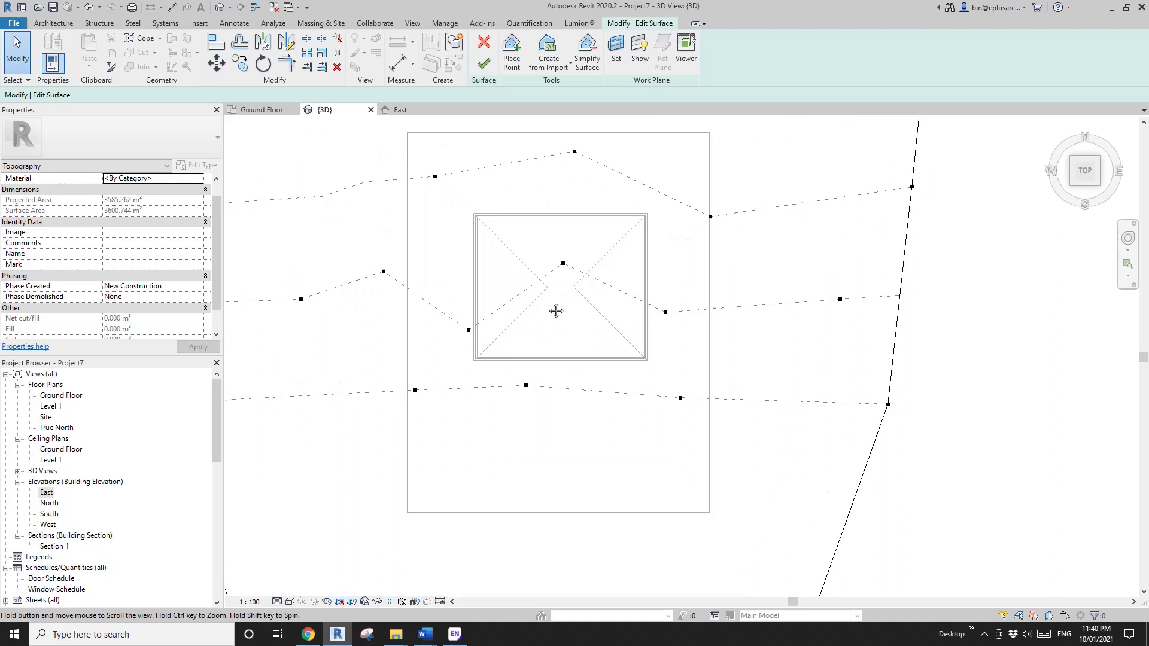
middle_click_drag(534, 304, 535, 320)
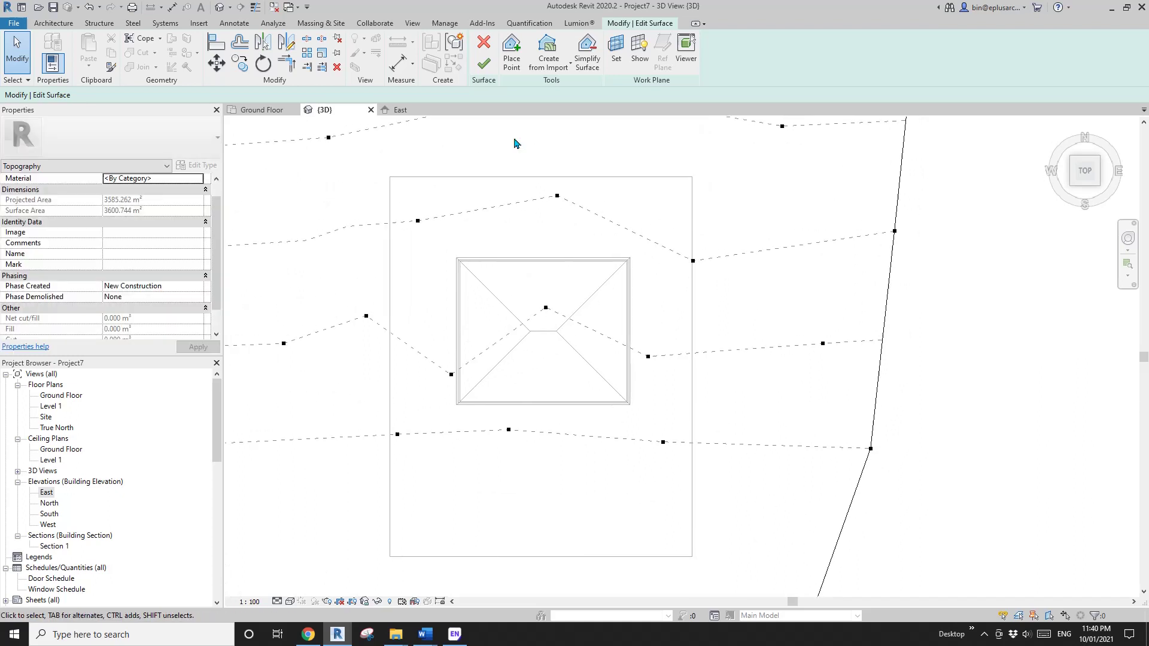
scroll(533, 207, "down", 1)
middle_click_drag(540, 204, 537, 213)
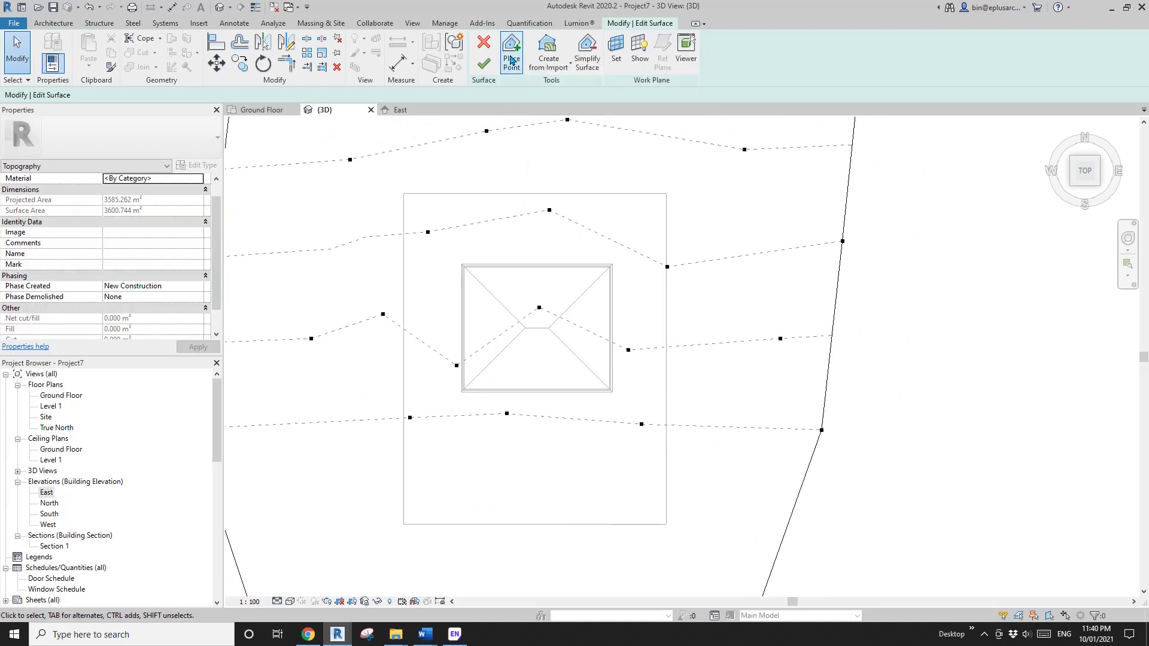
Step: Place surface points at elevation 0.0 Relative to Surface along the floor outline's north edge, including both corners
left_click(512, 63)
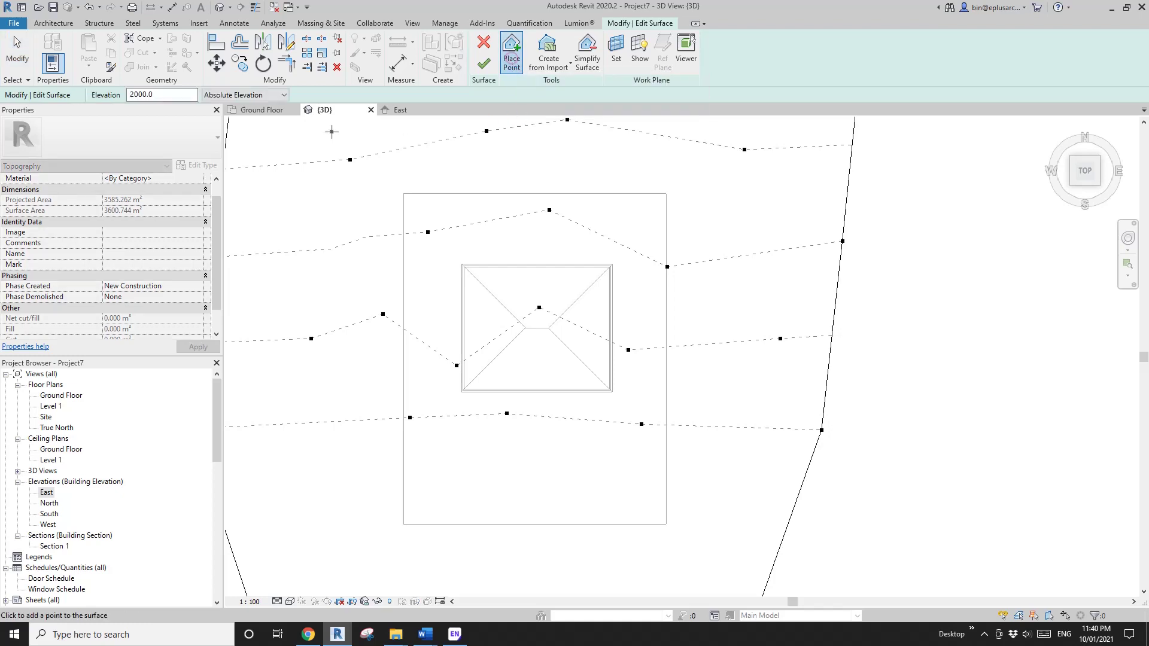
left_click(240, 96)
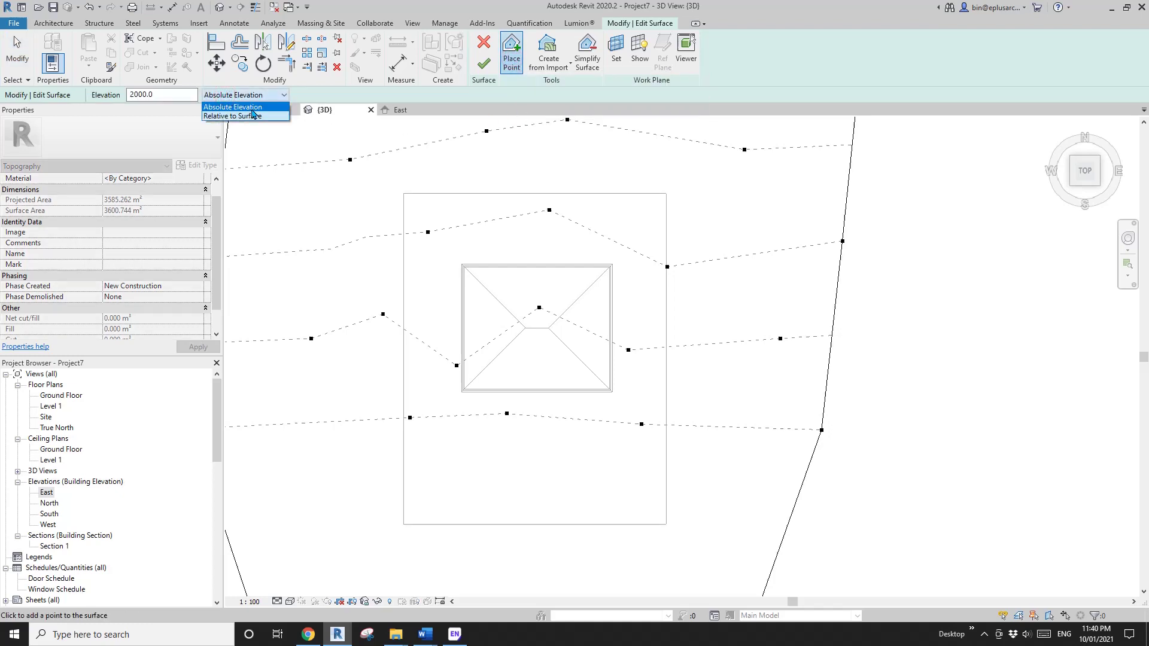
left_click(235, 116)
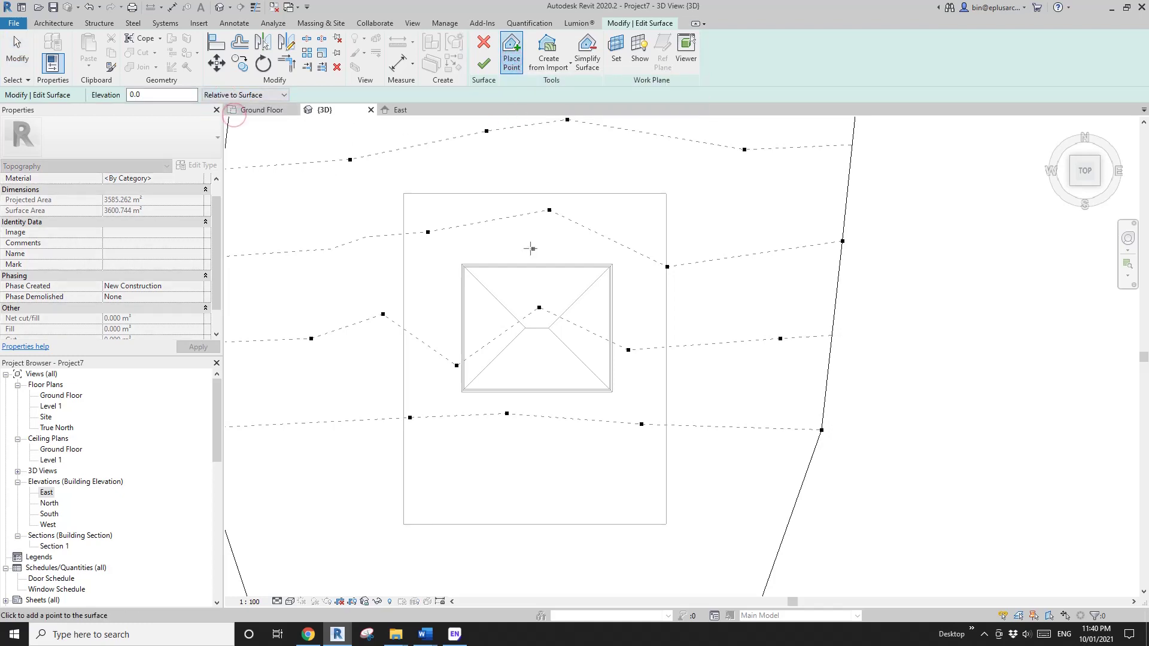
middle_click_drag(530, 246, 523, 215)
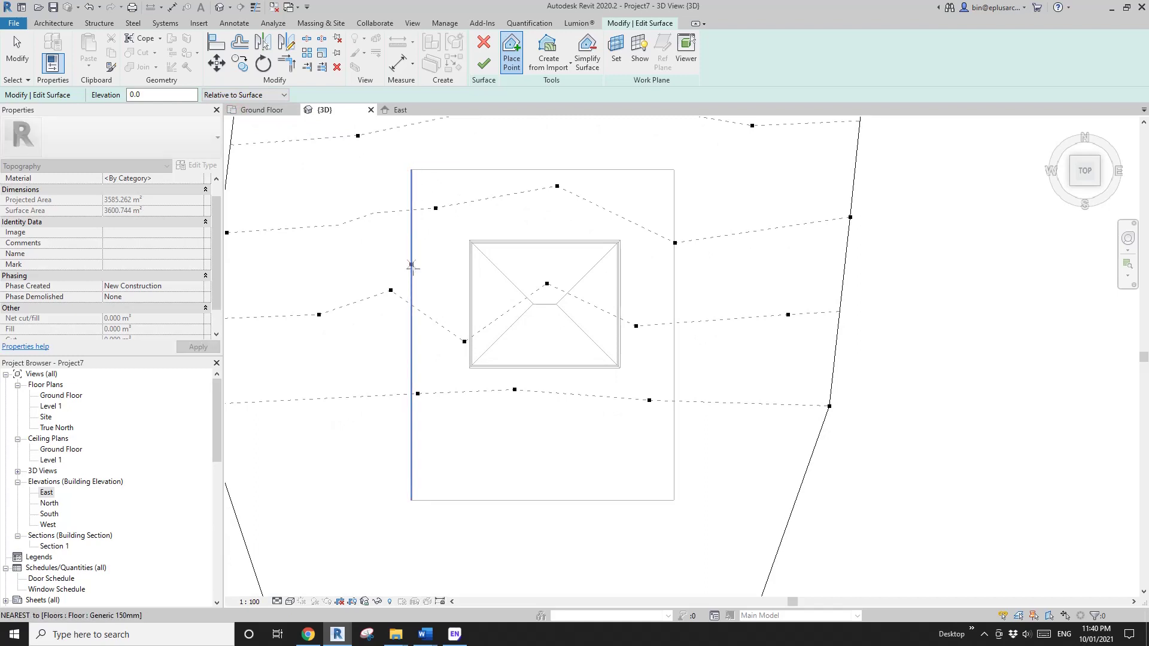
left_click(411, 169)
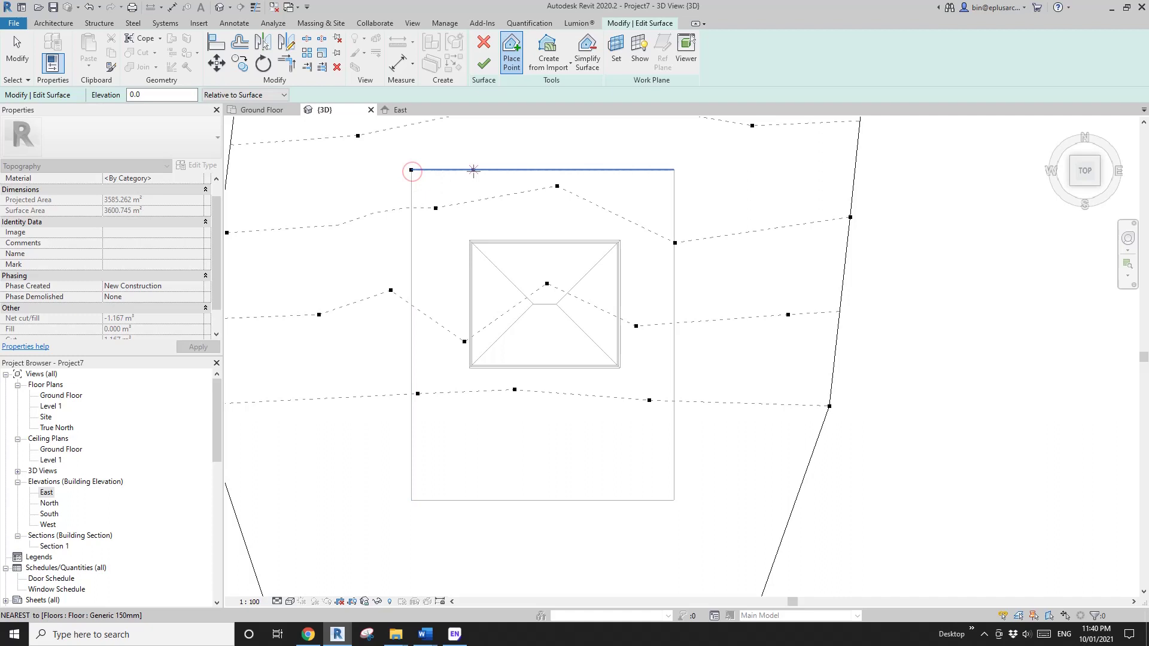
left_click(473, 170)
left_click(603, 169)
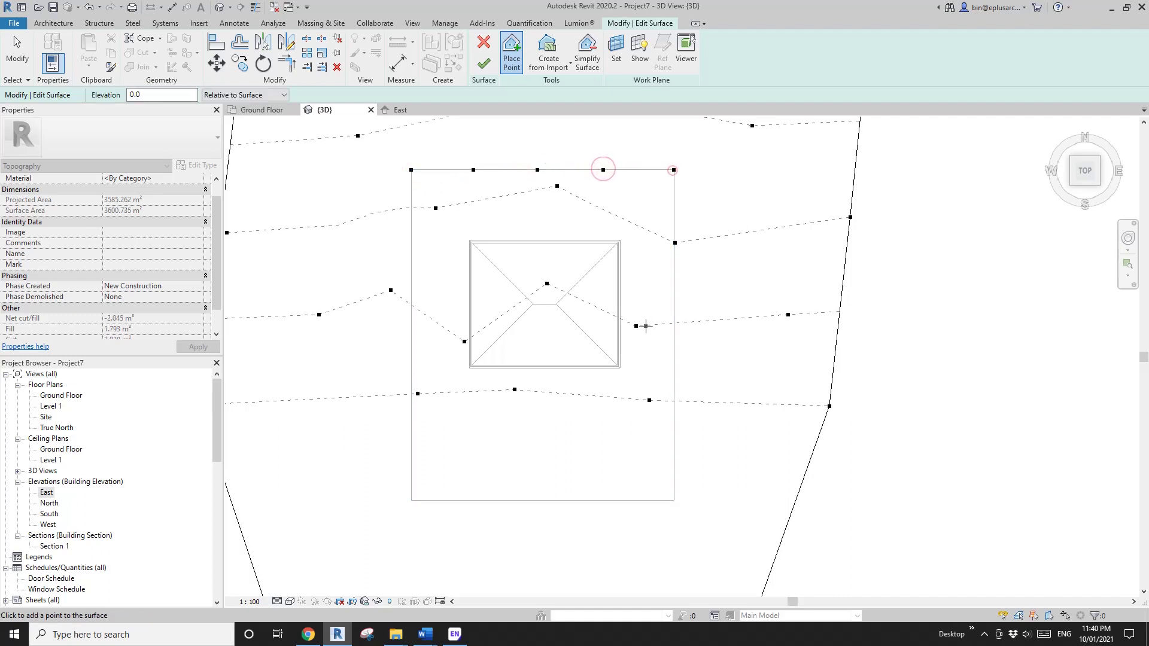
left_click(673, 170)
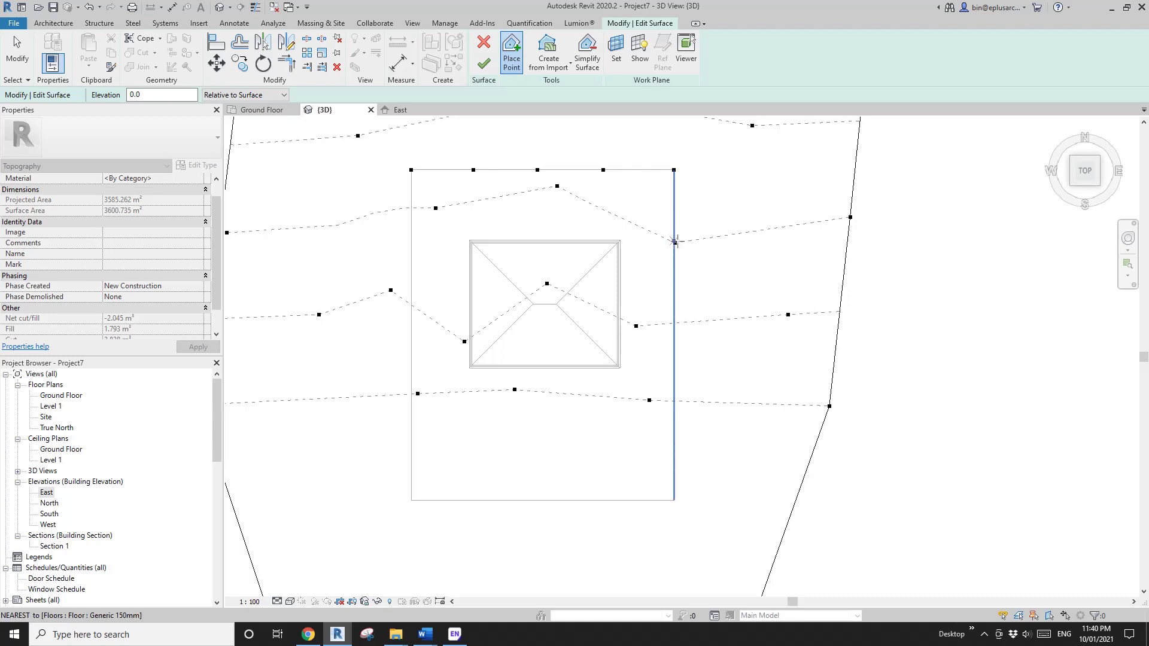
Step: Place four spaced surface points down the floor outline's east edge
scroll(674, 242, "up", 1)
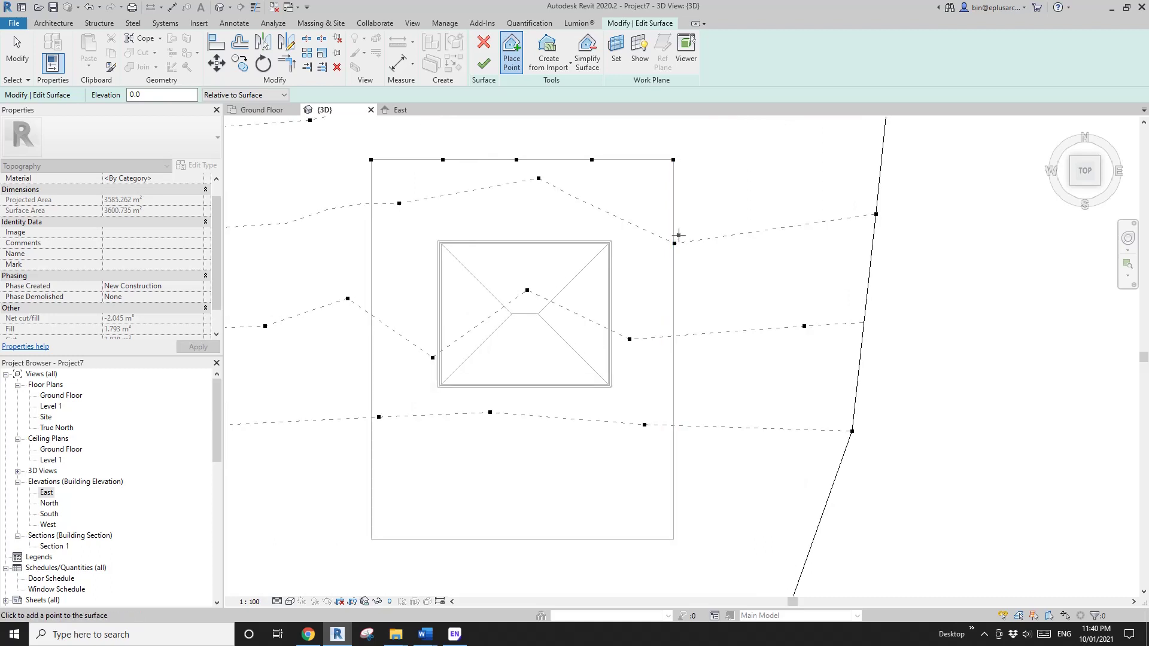
left_click(673, 220)
left_click(672, 305)
left_click(673, 390)
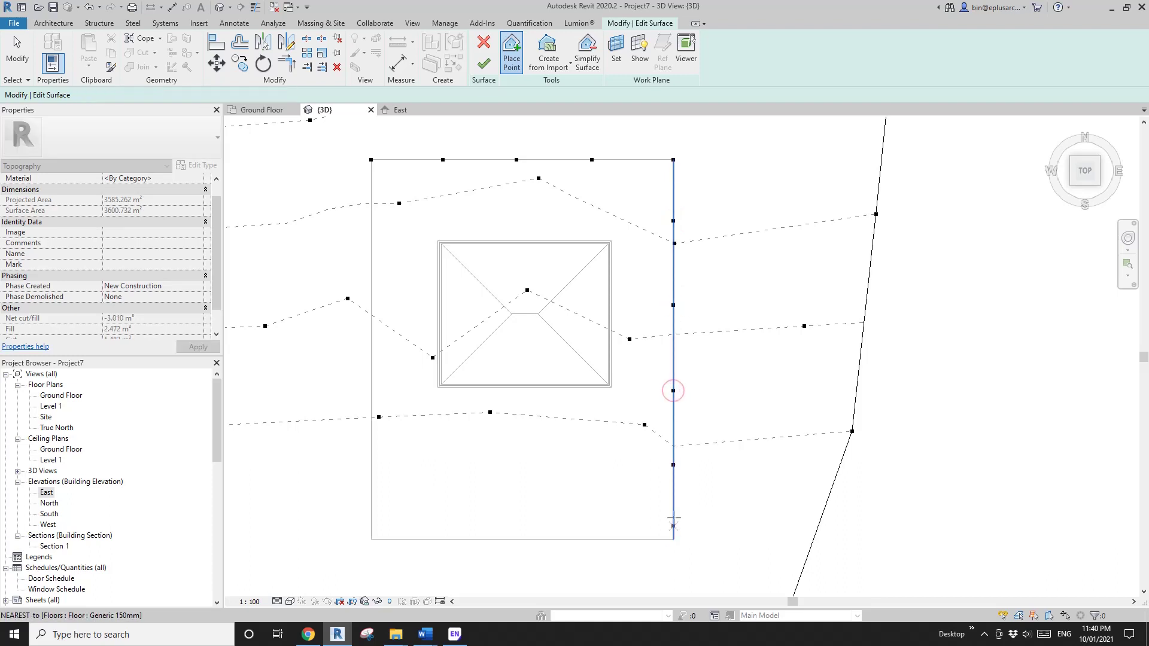
left_click(673, 465)
Step: Place spaced surface points along the floor outline's south and west edges to complete the ring, and end point placement
left_click(605, 539)
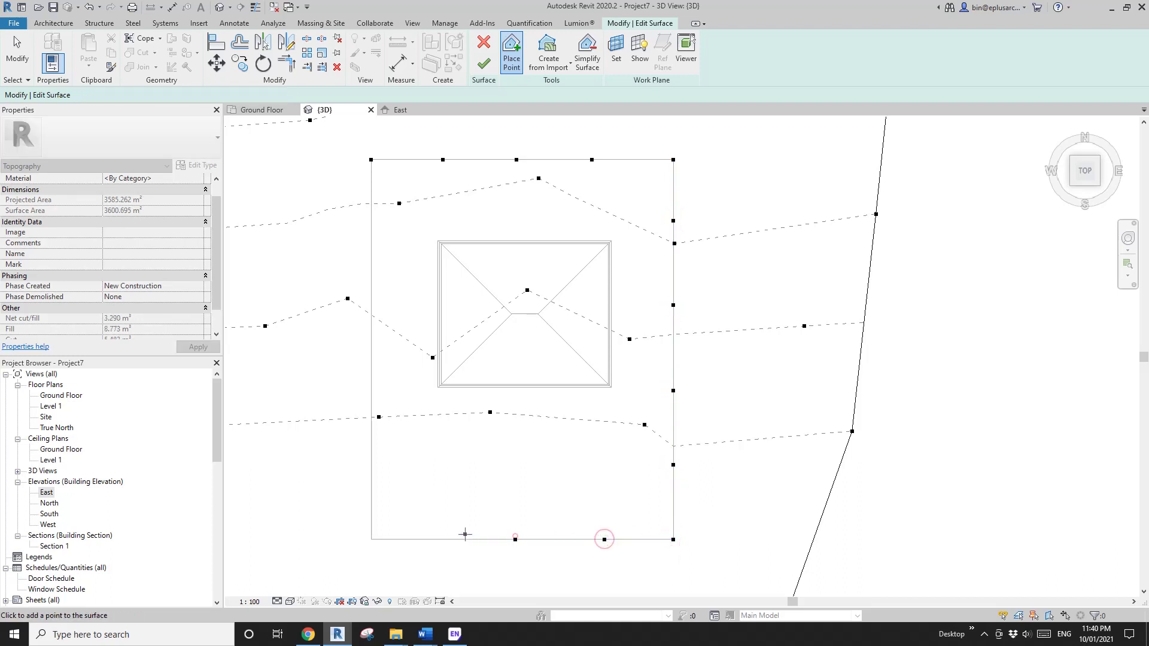
left_click(515, 539)
left_click(445, 539)
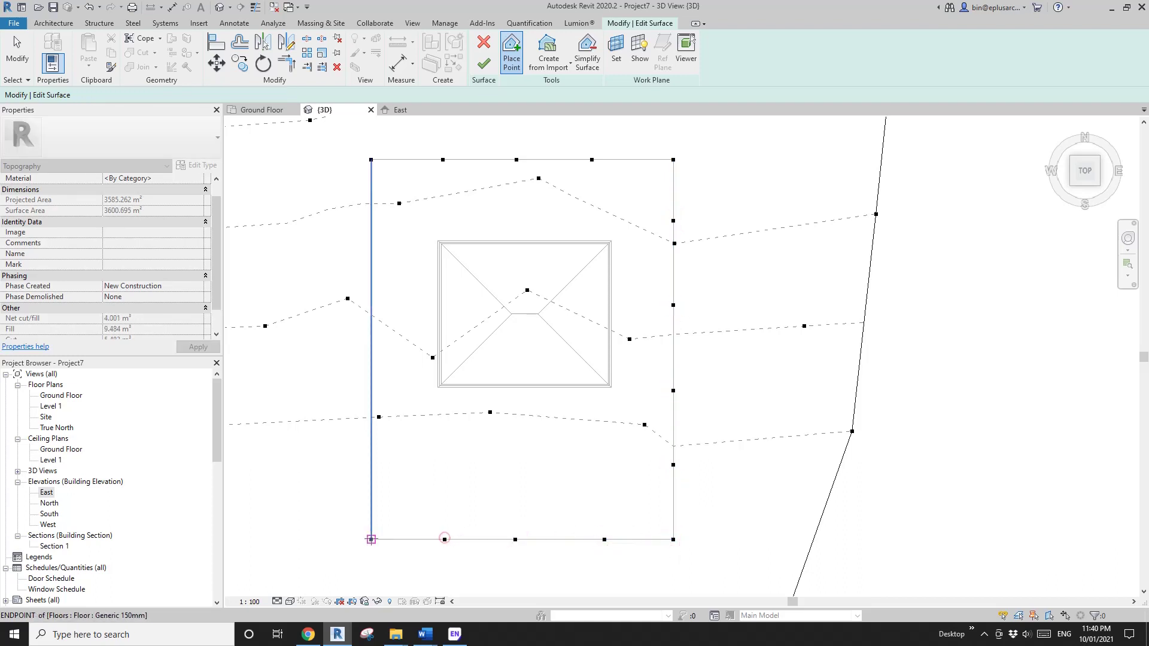
left_click(371, 470)
left_click(371, 398)
left_click(370, 314)
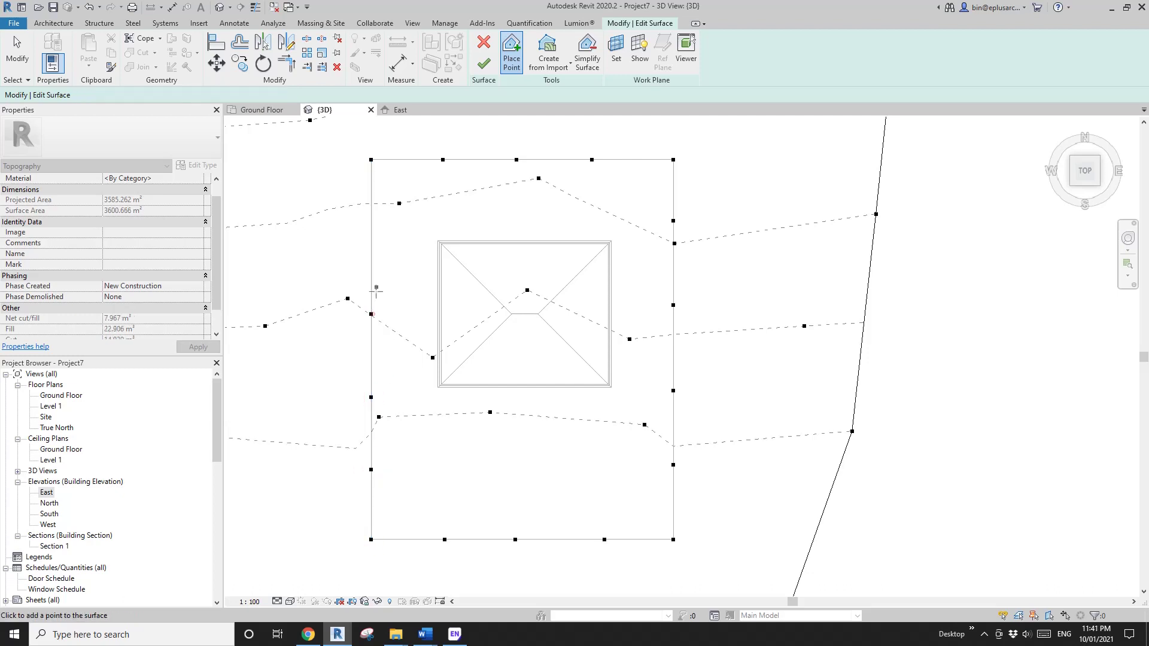
left_click(371, 234)
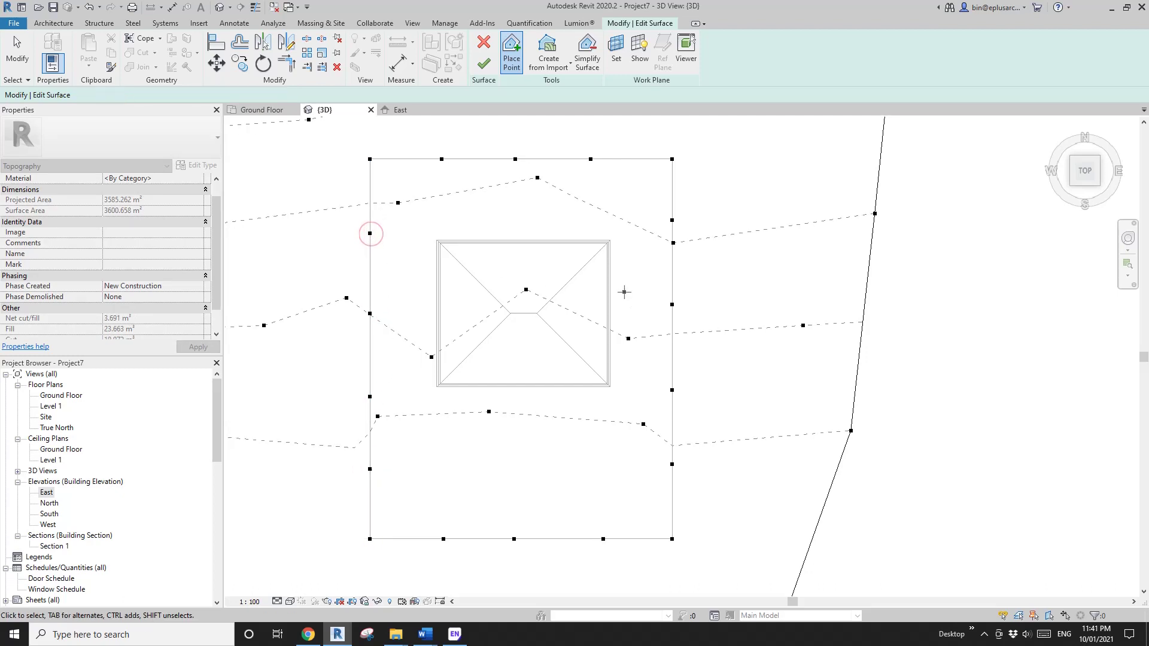
key("Escape")
Step: Delete the surface points in the middle of the floor outline and the original point beside its east edge
left_click_drag(390, 182, 649, 440)
key("Delete")
left_click(524, 175)
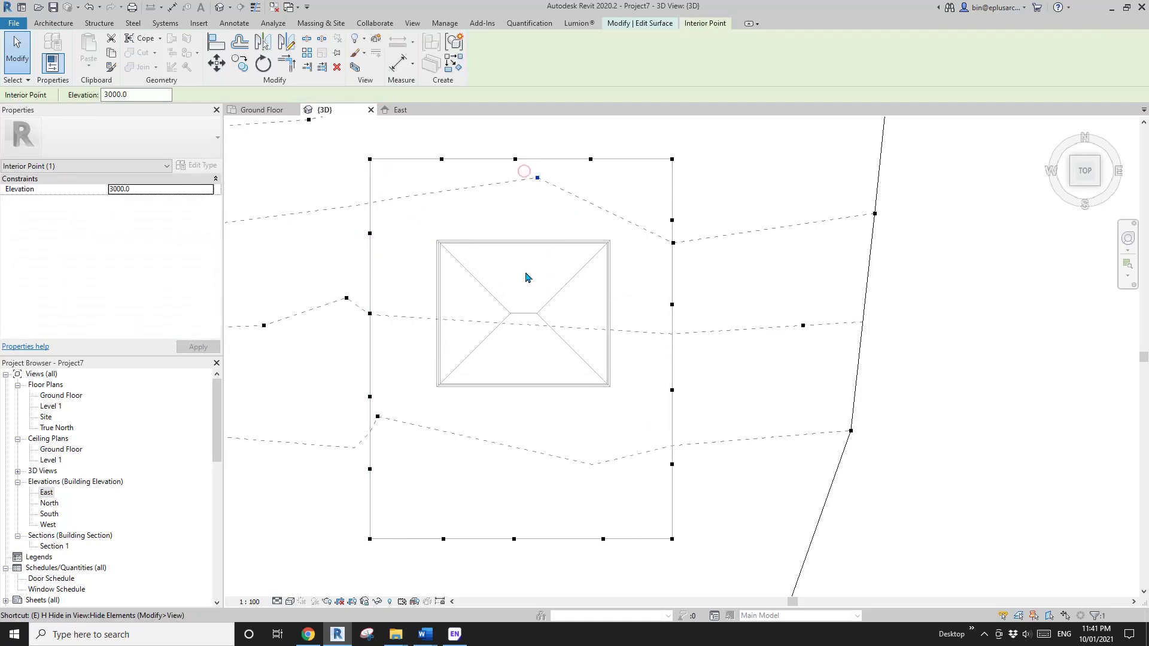
key("Escape")
scroll(680, 239, "up", 3)
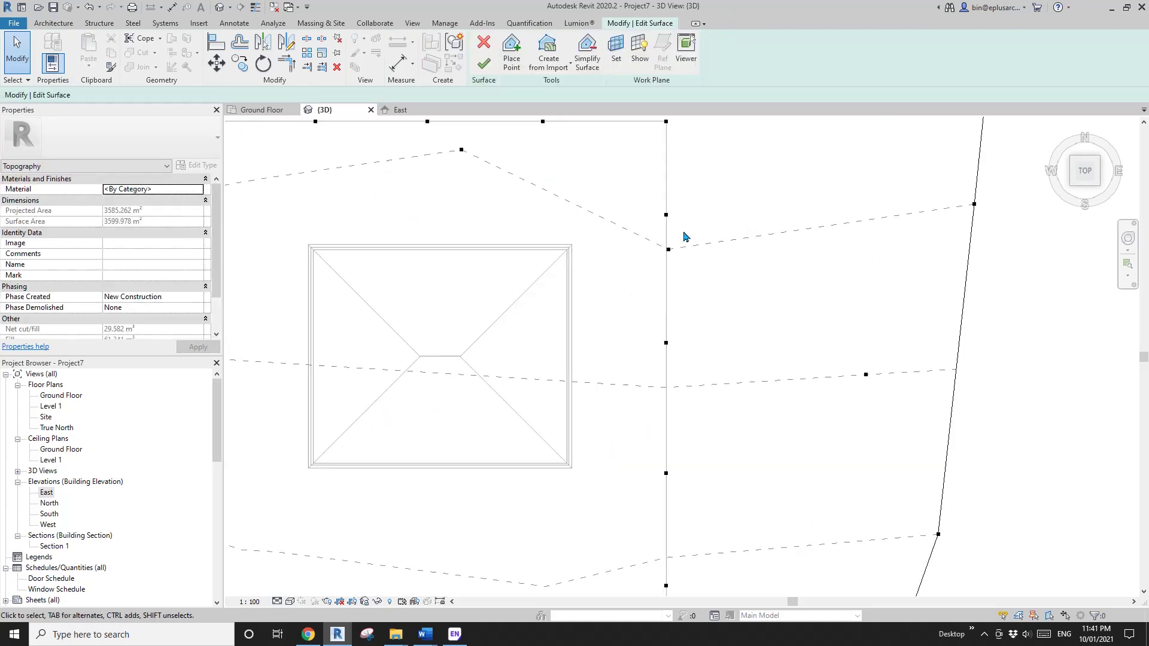
left_click(666, 251)
key("Delete")
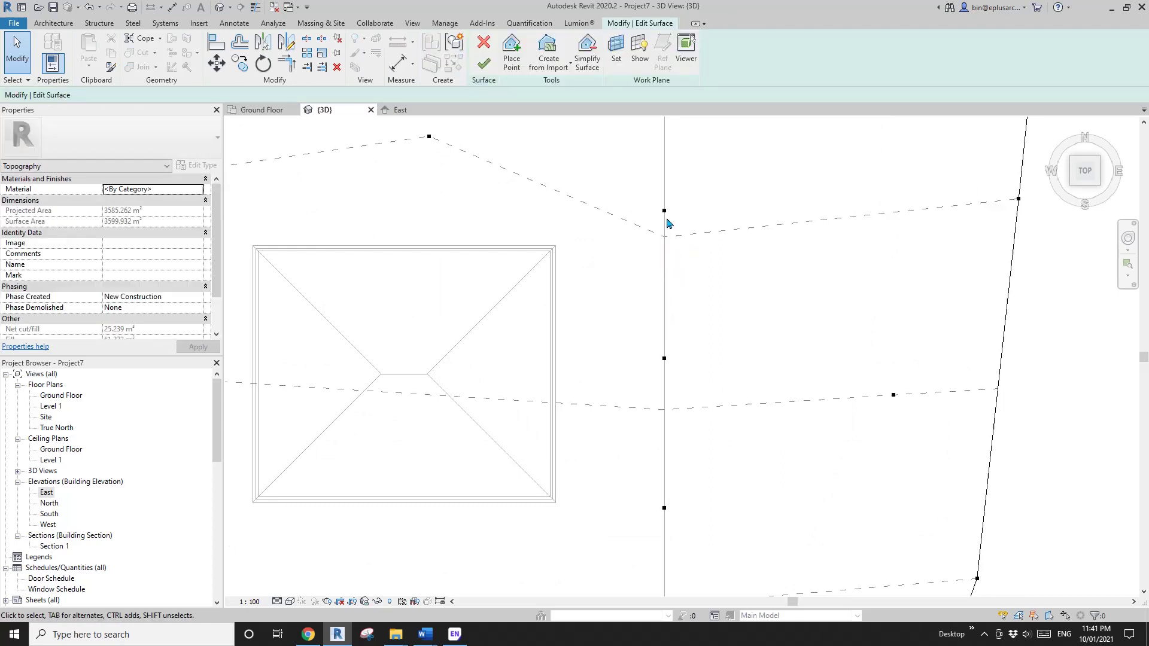
Step: Delete the remaining original surface points inside the floor outline, near its north edge and southwest side
scroll(666, 220, "down", 3)
middle_click_drag(665, 260, 660, 277)
scroll(670, 246, "down", 2)
middle_click_drag(554, 300, 614, 270)
left_click(614, 178)
key("Delete")
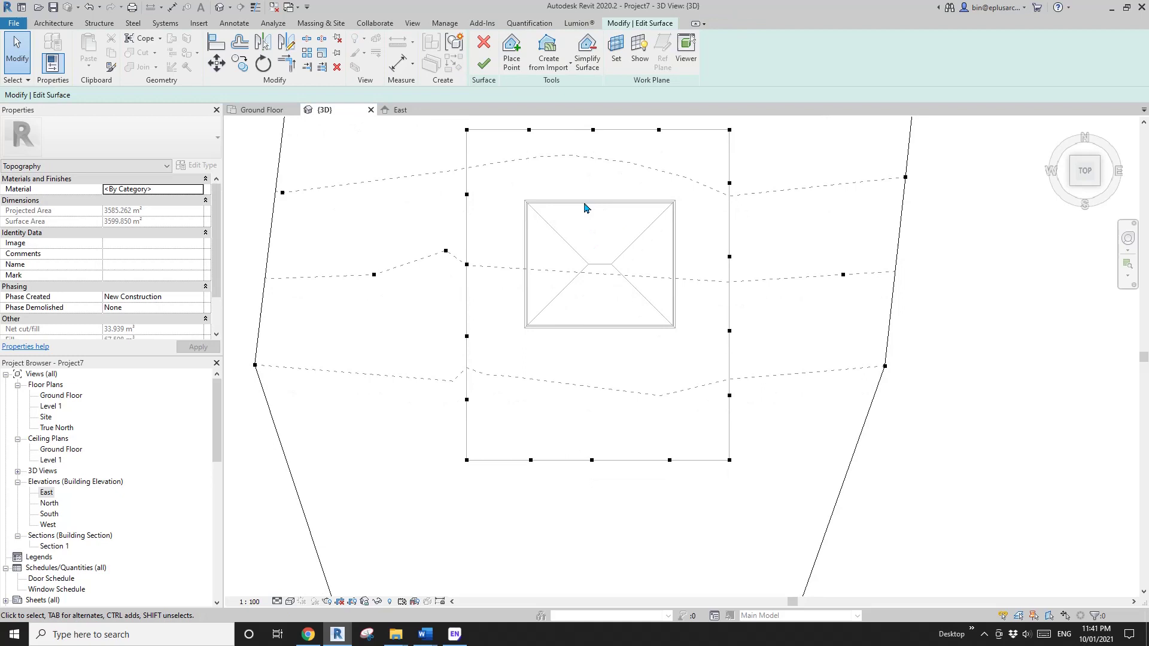
Step: Place surface points relative to the surface just outside the floor outline's north edge, up to its northwest corner
middle_click_drag(585, 207, 551, 310)
left_click(514, 58)
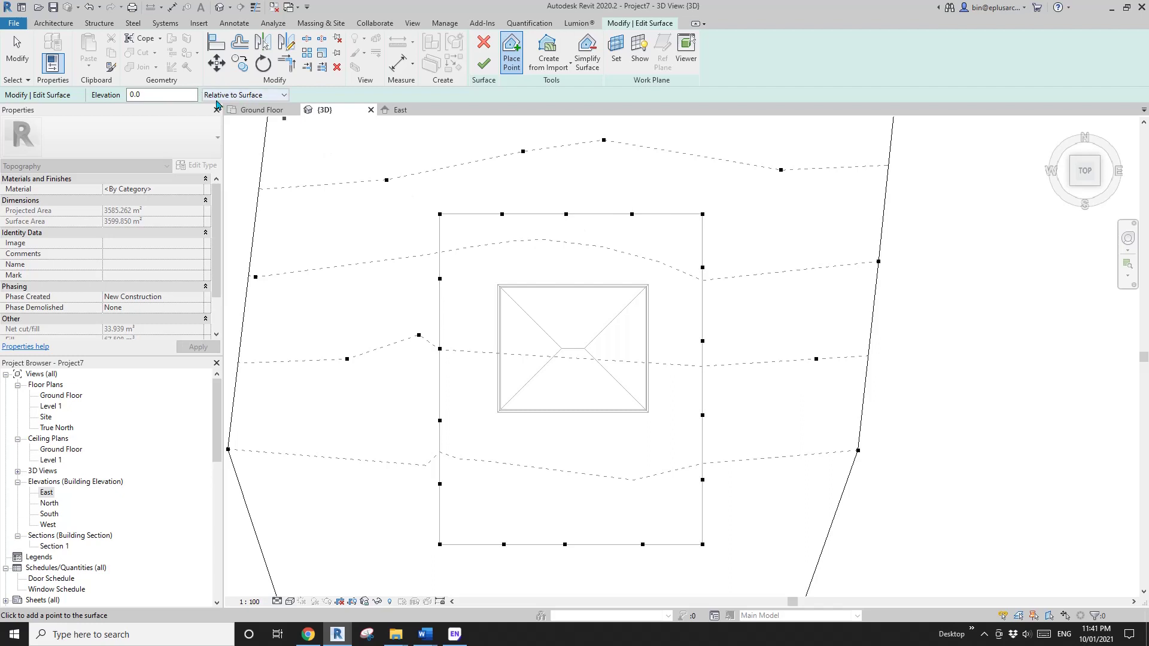
scroll(597, 246, "up", 3)
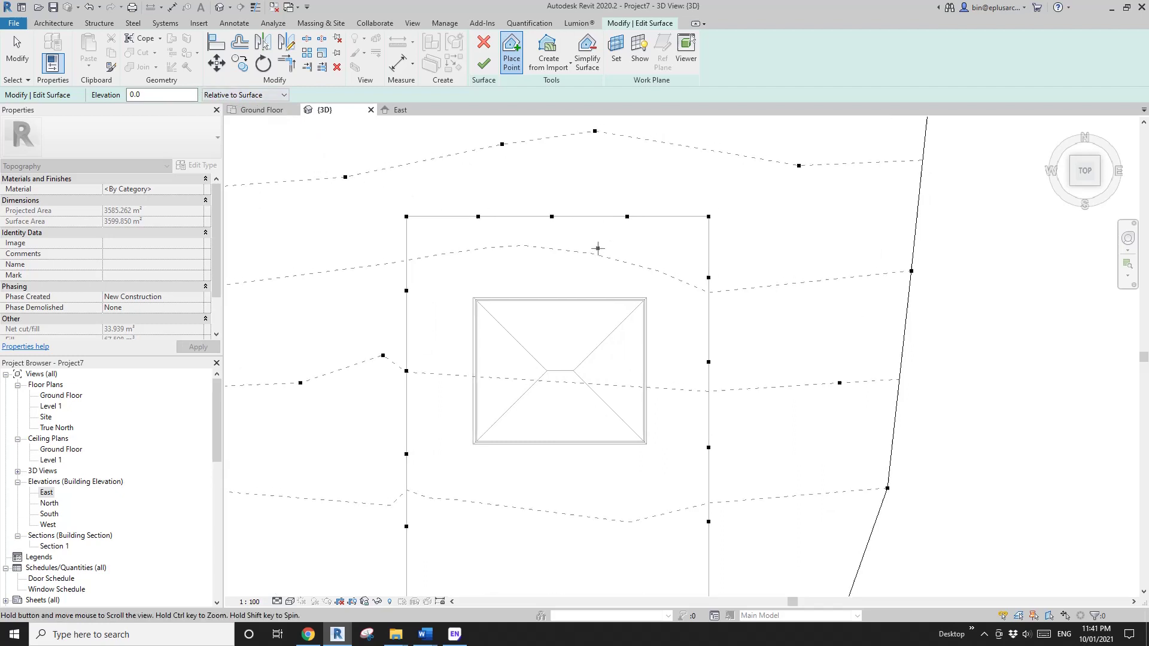
middle_click_drag(782, 214, 732, 221)
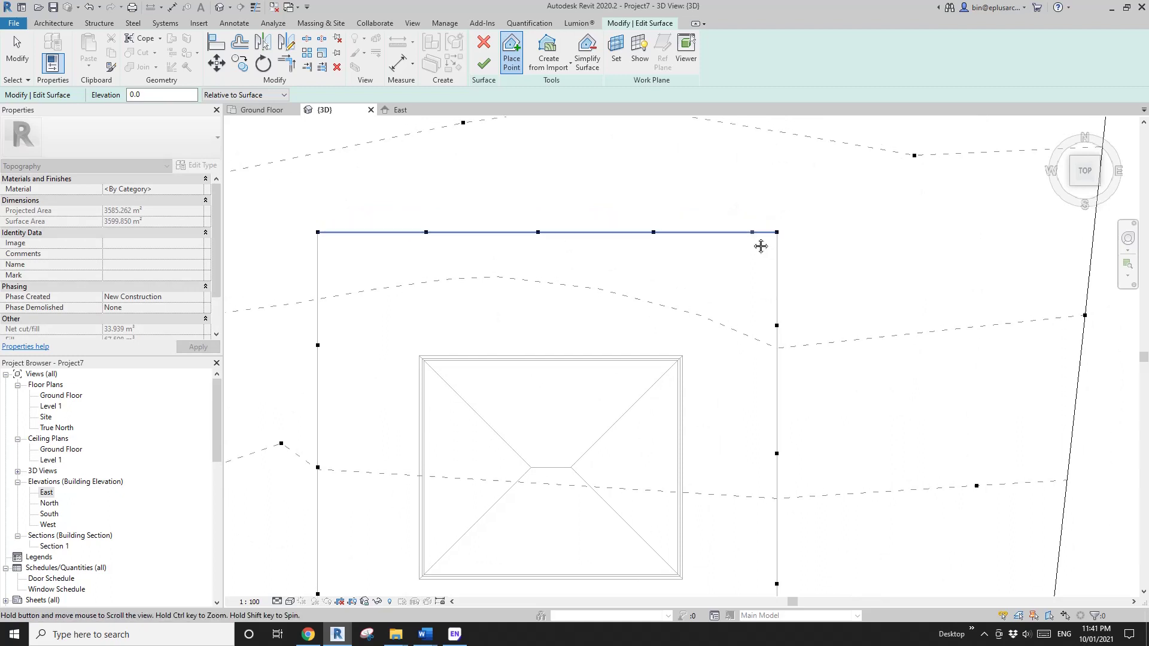
scroll(654, 235, "up", 4)
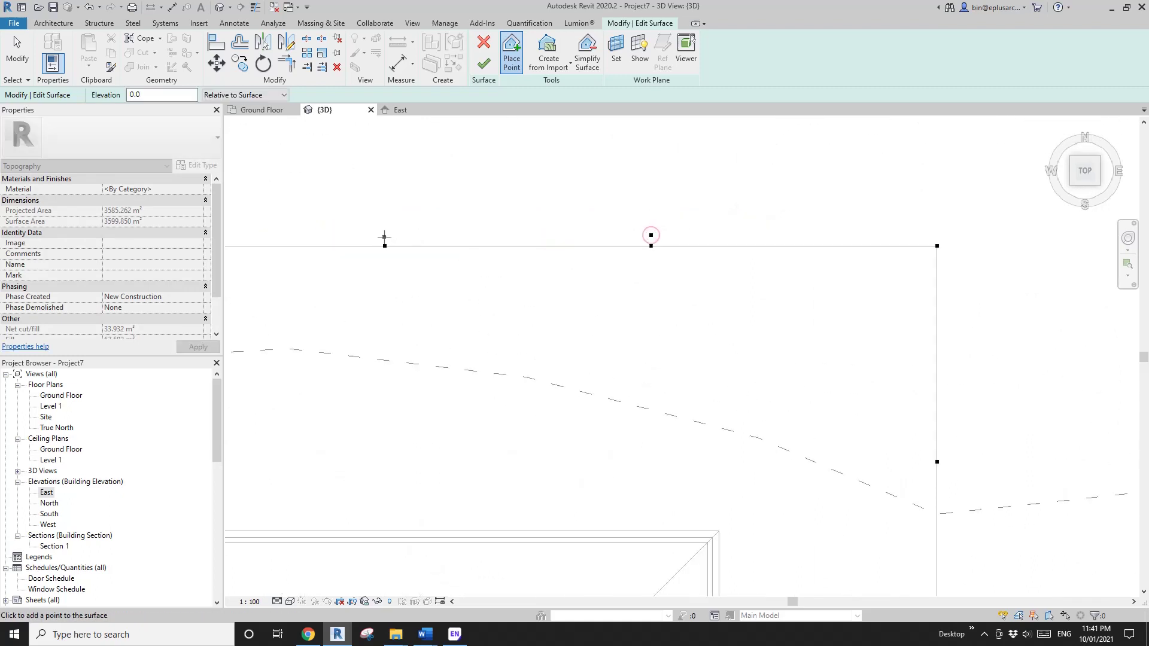
scroll(615, 236, "down", 3)
left_click(547, 210)
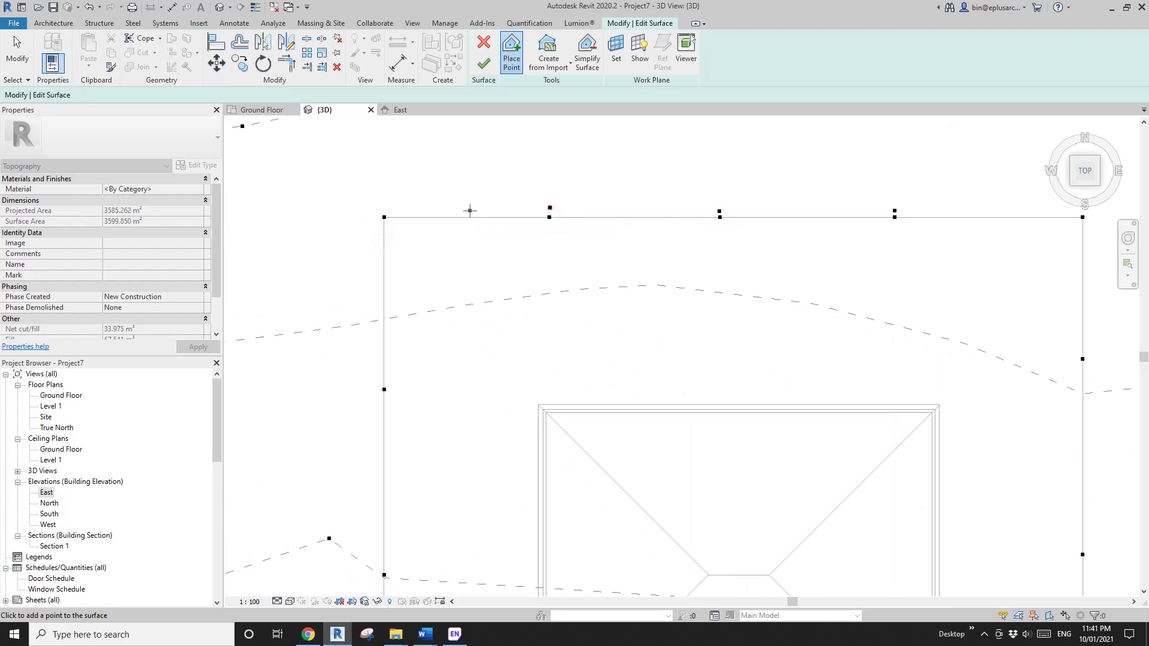
left_click(376, 210)
Step: Place surface points just outside the floor outline's northeast corner and beside the two northern points of its east edge
middle_click_drag(1005, 224, 740, 229)
scroll(740, 229, "down", 2)
scroll(739, 229, "up", 1)
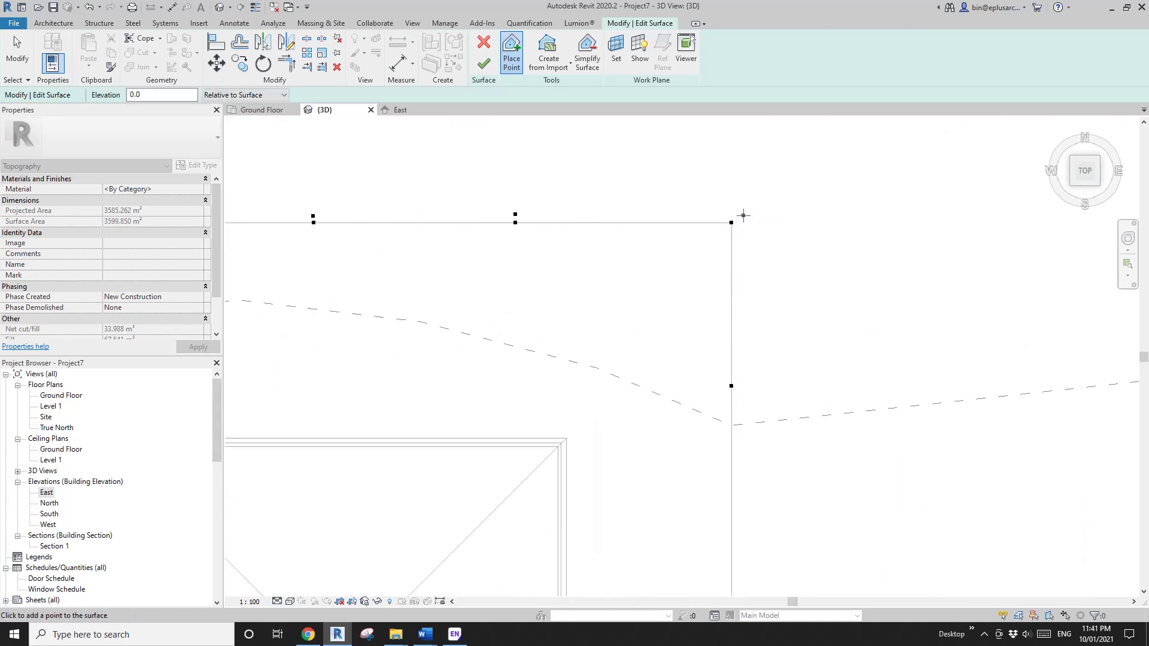
left_click(740, 215)
left_click(745, 385)
scroll(740, 385, "down", 1)
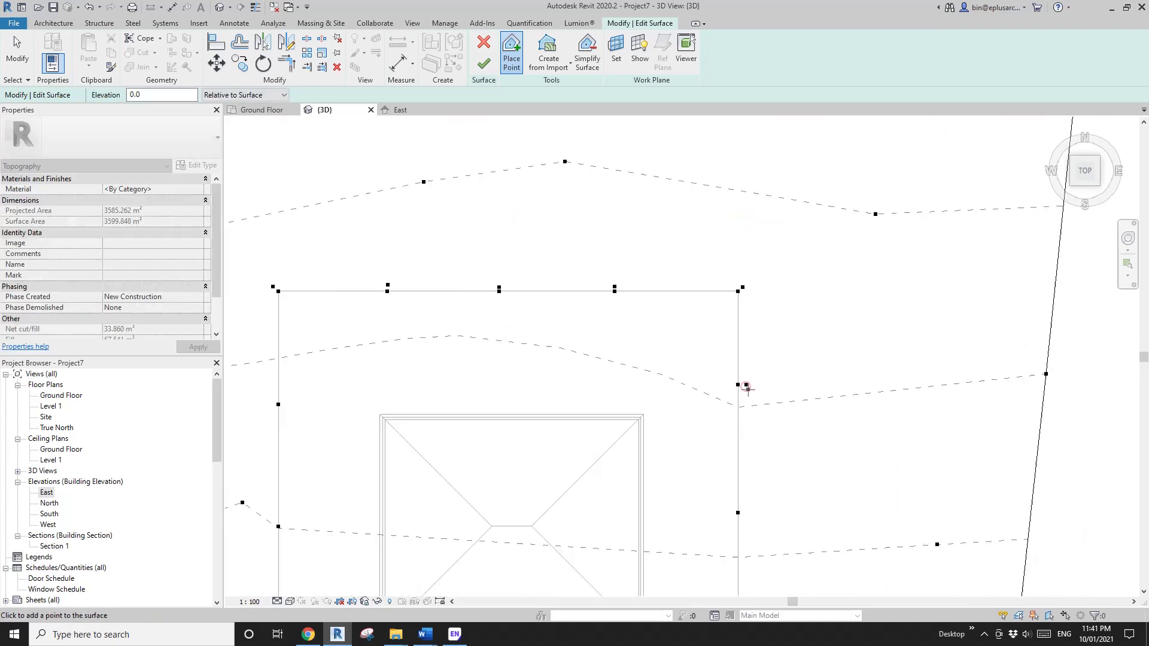
scroll(702, 258, "up", 1)
left_click(701, 367)
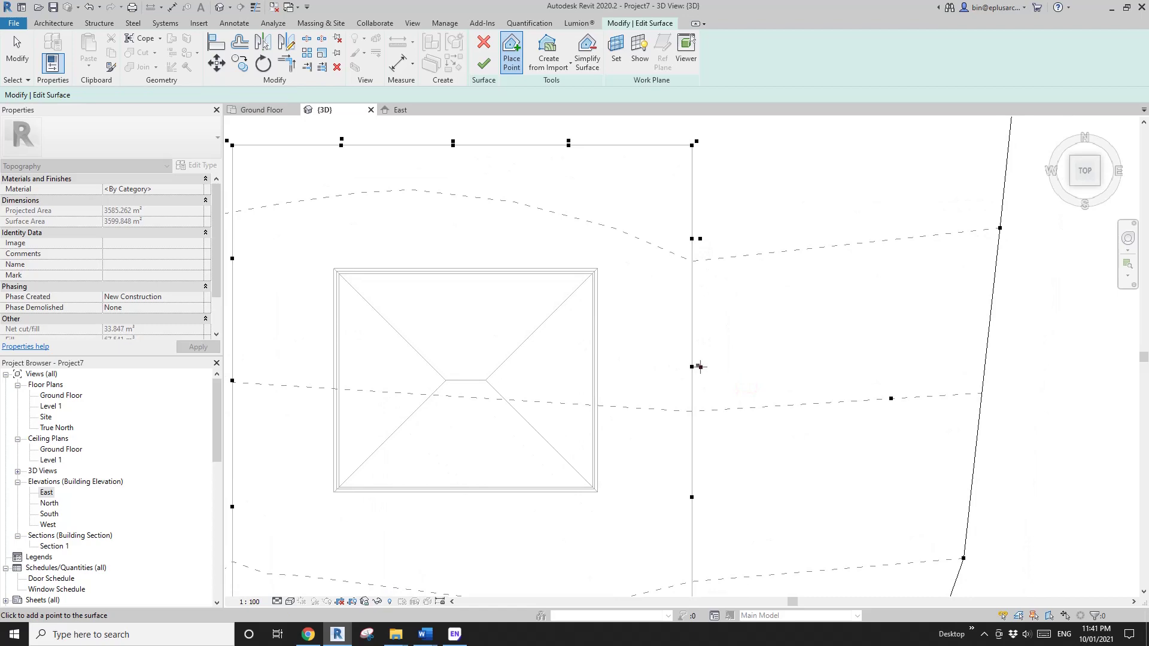
Step: Place surface points outside the floor outline's west edge down to the southwest corner, spacing the southern ones farther out
scroll(718, 358, "down", 1)
scroll(579, 261, "up", 1)
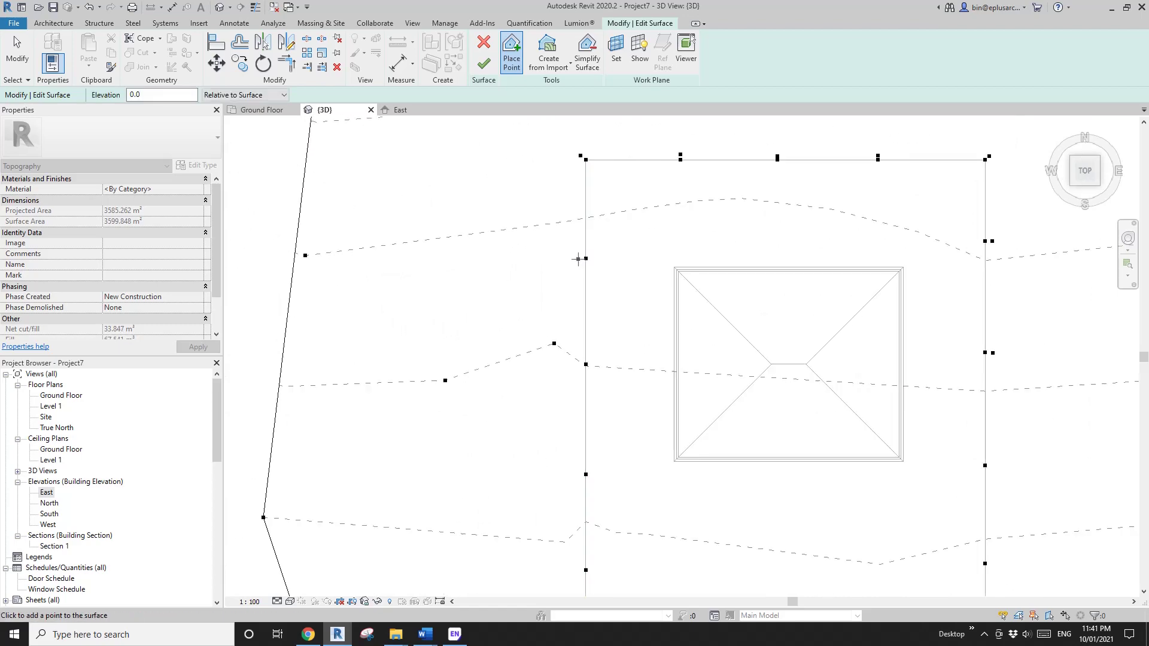
left_click(577, 259)
scroll(576, 363, "down", 1)
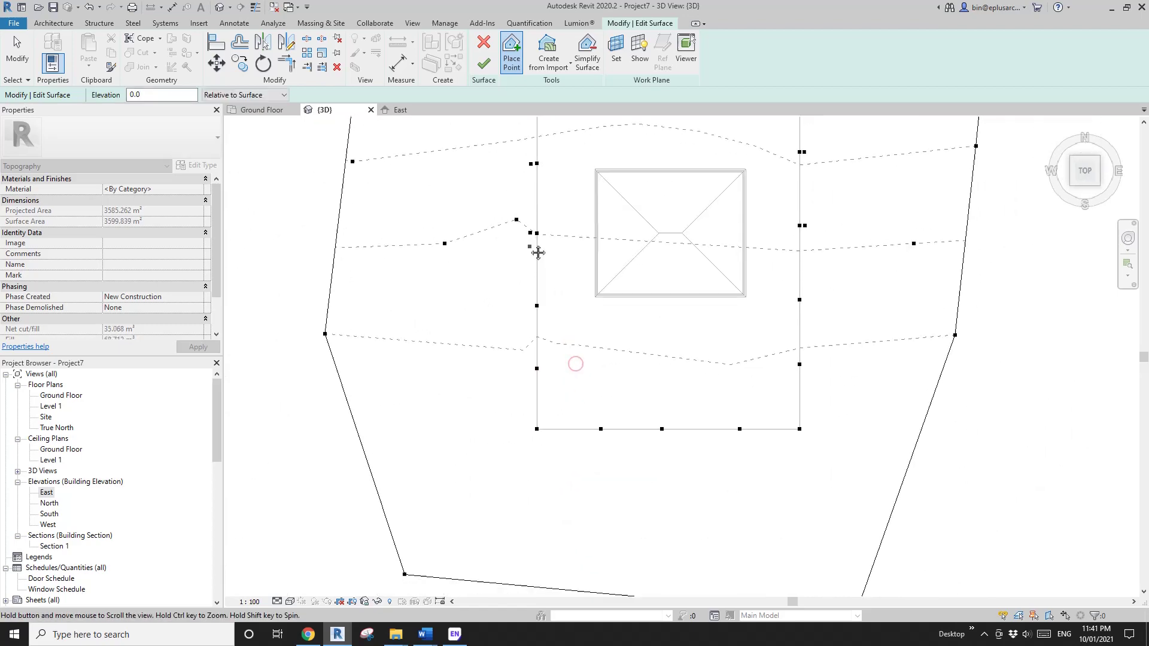
scroll(536, 249, "up", 1)
scroll(637, 434, "down", 1)
scroll(516, 295, "up", 2)
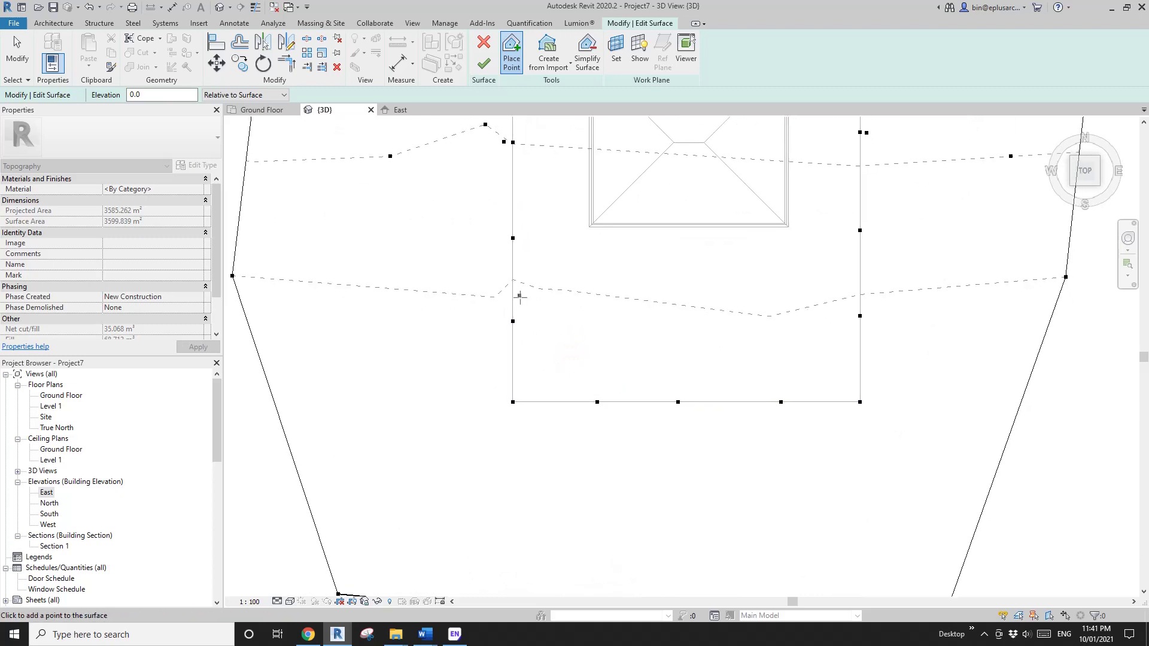
left_click(493, 239)
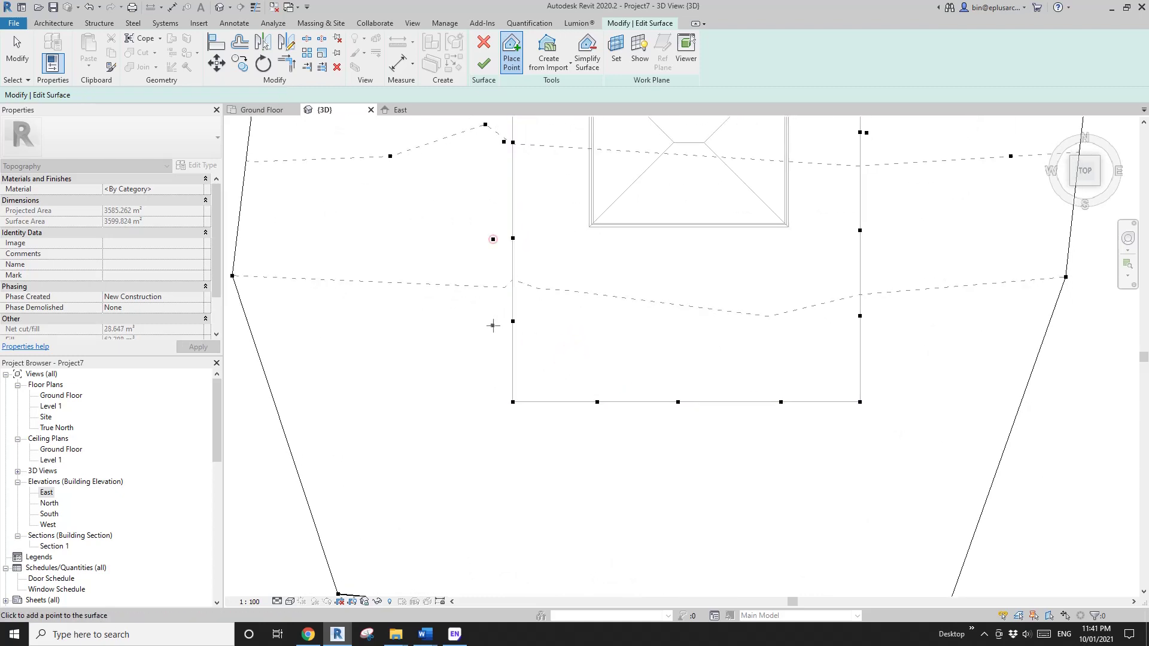
left_click(482, 324)
left_click(479, 421)
Step: Place a row of four surface points south of the floor outline's south edge, ending beyond the southeast corner
middle_click_drag(559, 433, 547, 403)
left_click(584, 412)
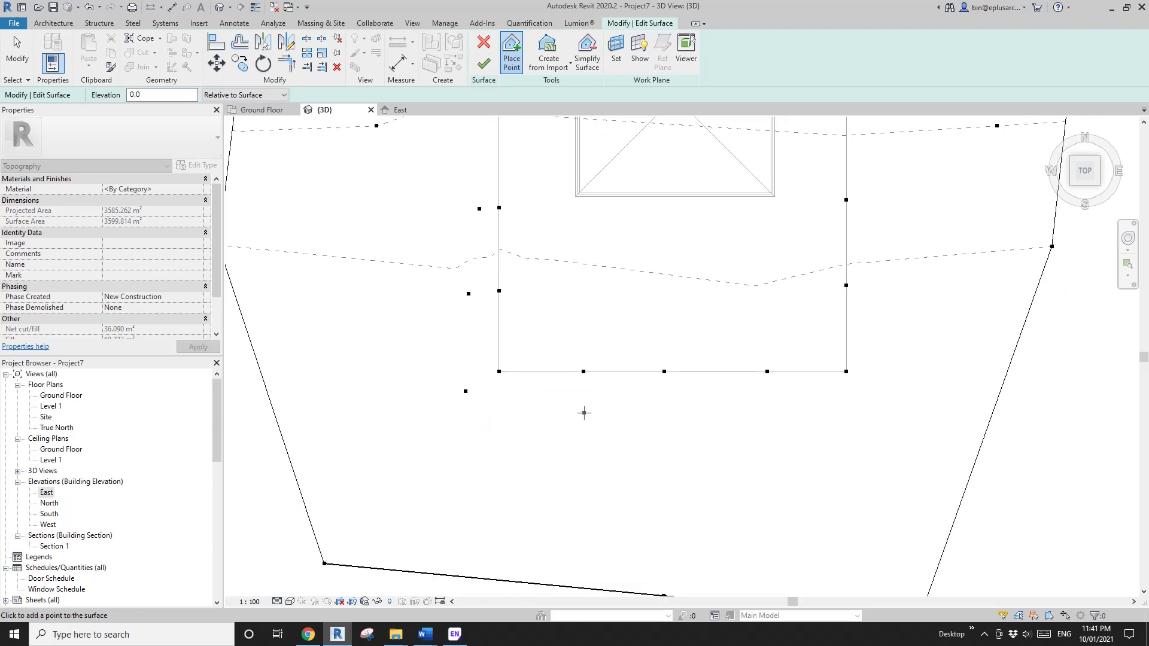
left_click(668, 418)
left_click(772, 413)
left_click(878, 413)
Step: Place two surface points outside the southern half of the floor outline's east edge to close the outer ring, and end point placement
middle_click_drag(878, 412, 820, 450)
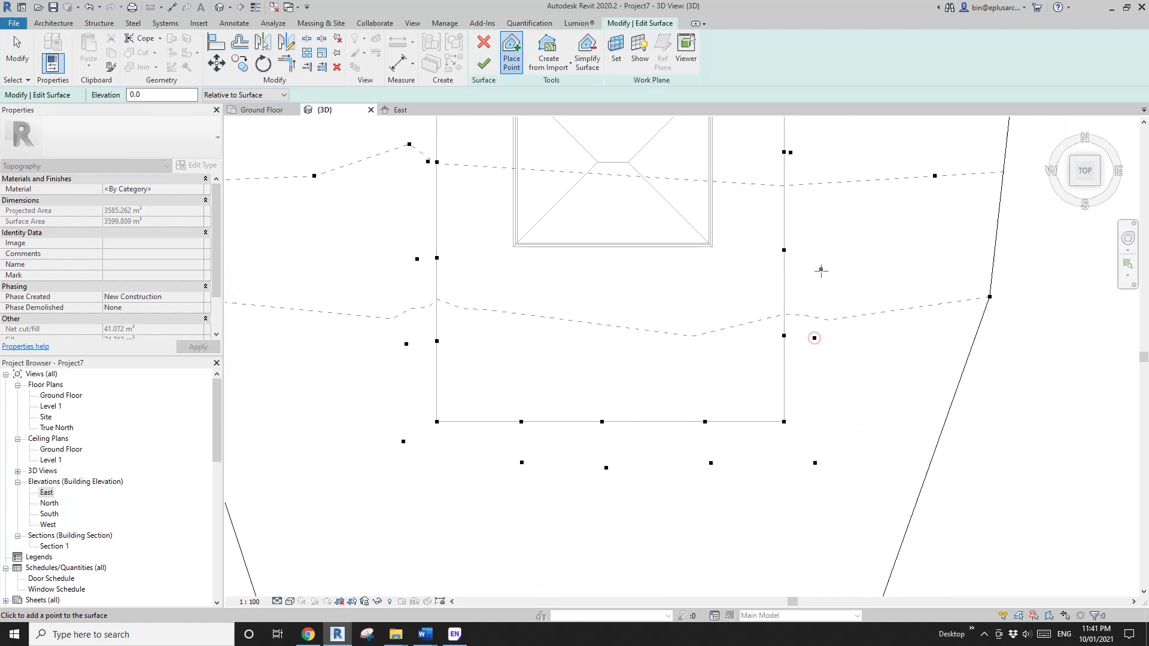
left_click(814, 252)
scroll(787, 341, "down", 2)
middle_click_drag(746, 352, 744, 371)
key("Escape")
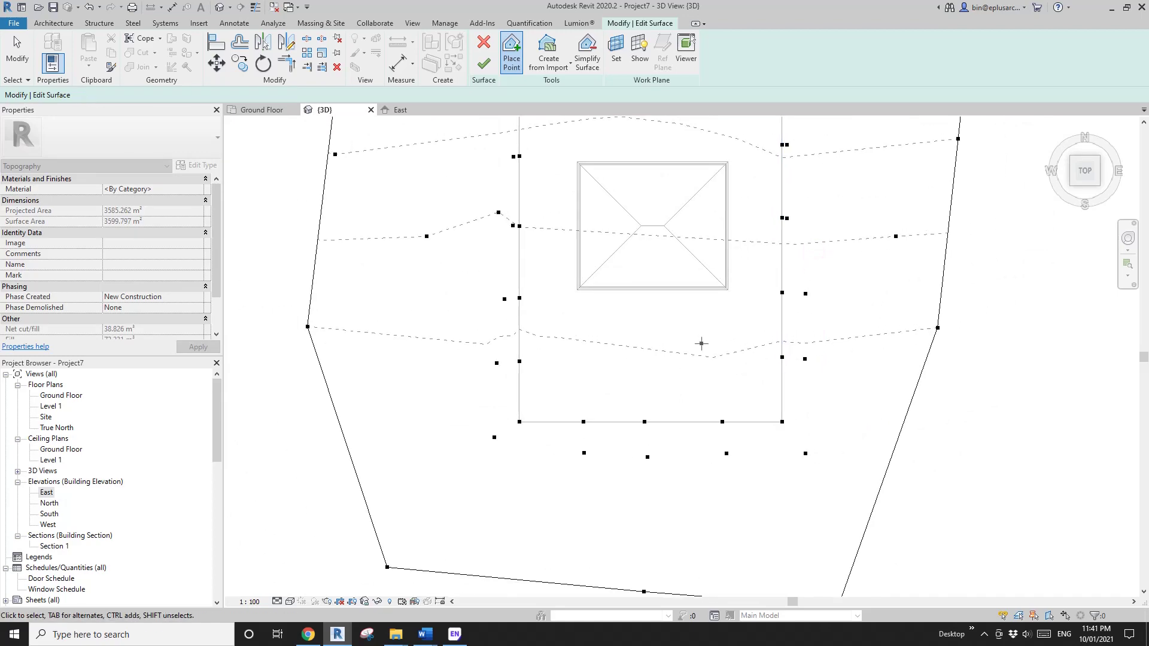
middle_click_drag(682, 313, 622, 362)
middle_click_drag(649, 312, 643, 330)
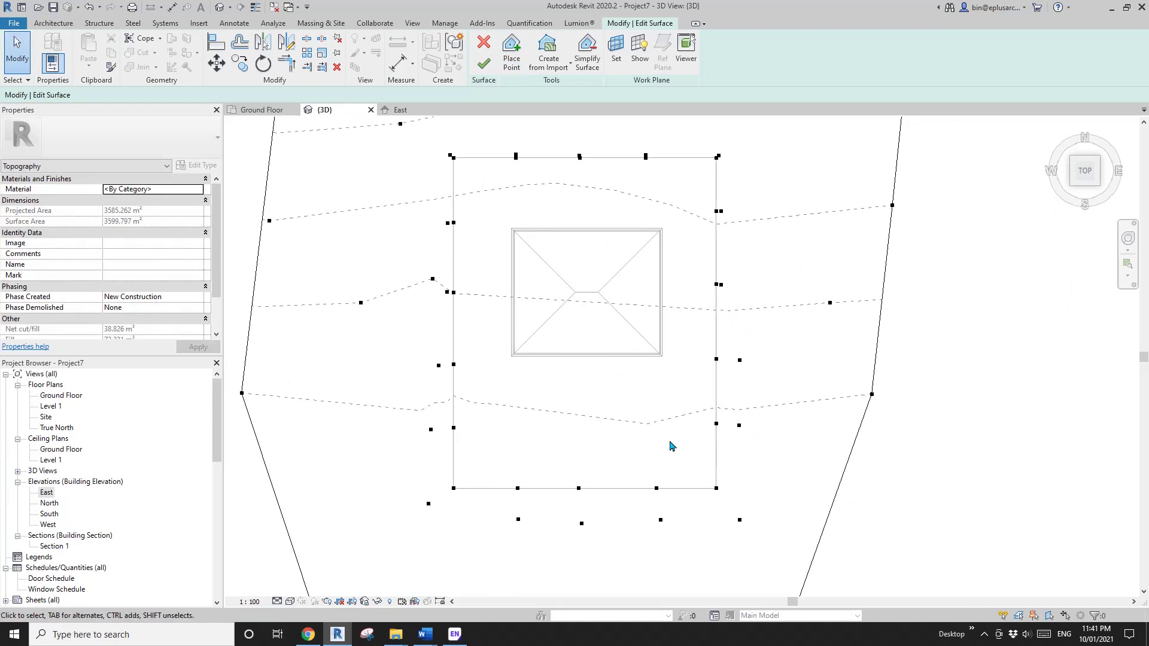
Step: Select the inner ring of surface points, check the Ground Floor level in the East elevation, and return to the 3D view
left_click_drag(720, 492, 680, 446)
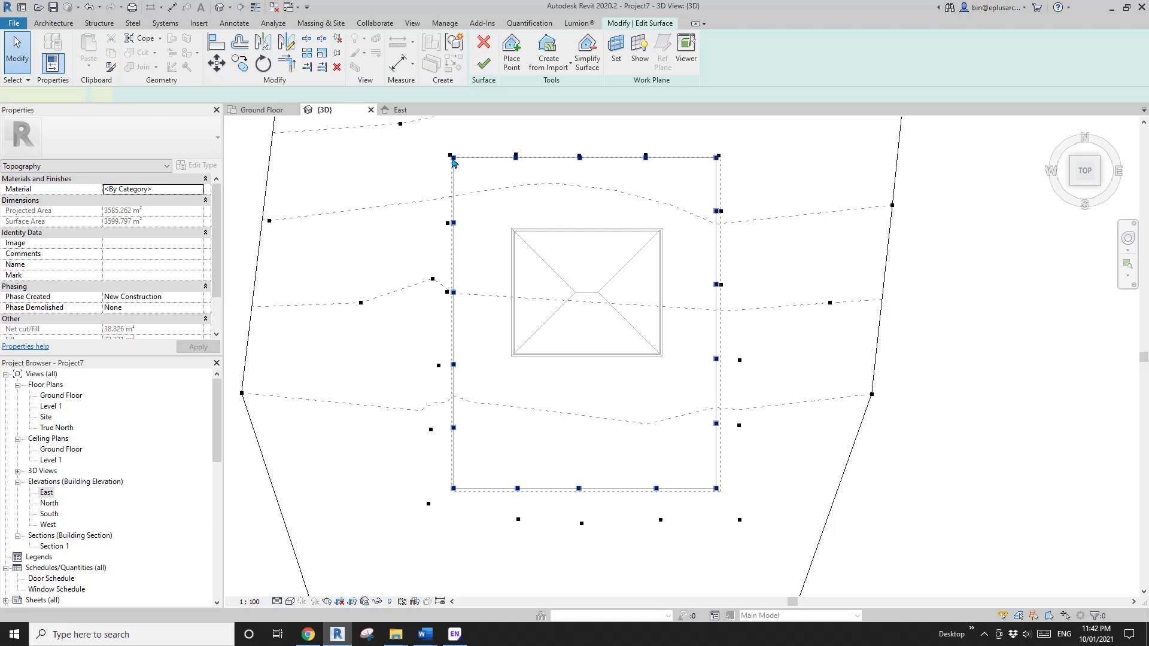
left_click_drag(453, 162, 451, 157)
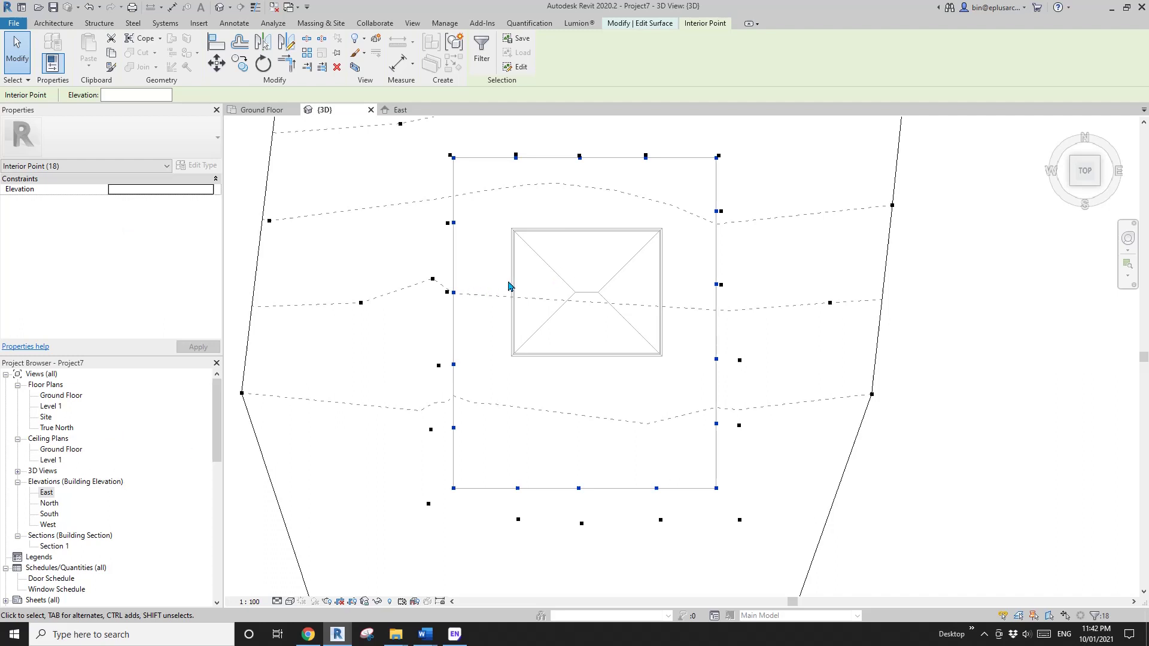
double_click(46, 493)
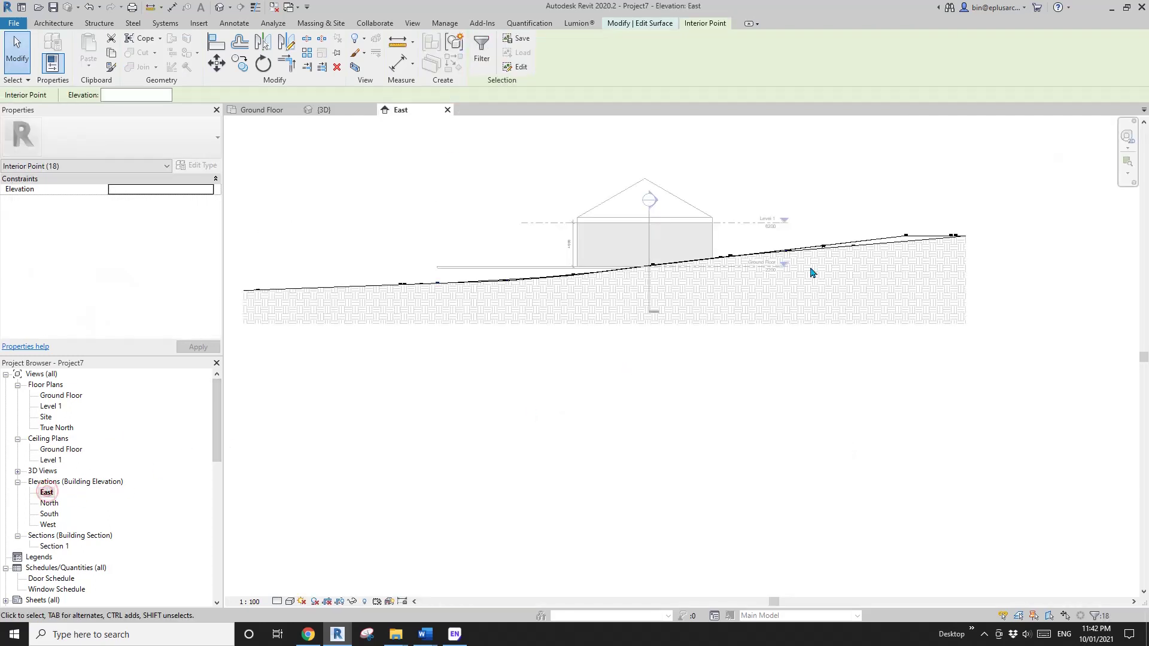
scroll(736, 293, "up", 5)
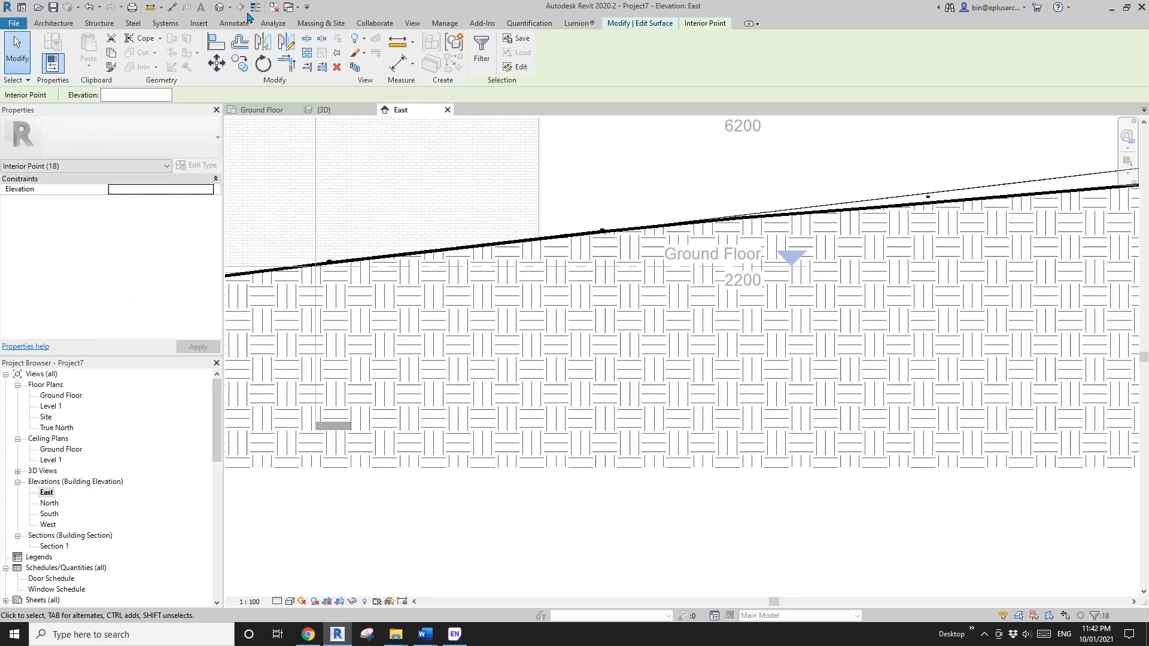
left_click(220, 7)
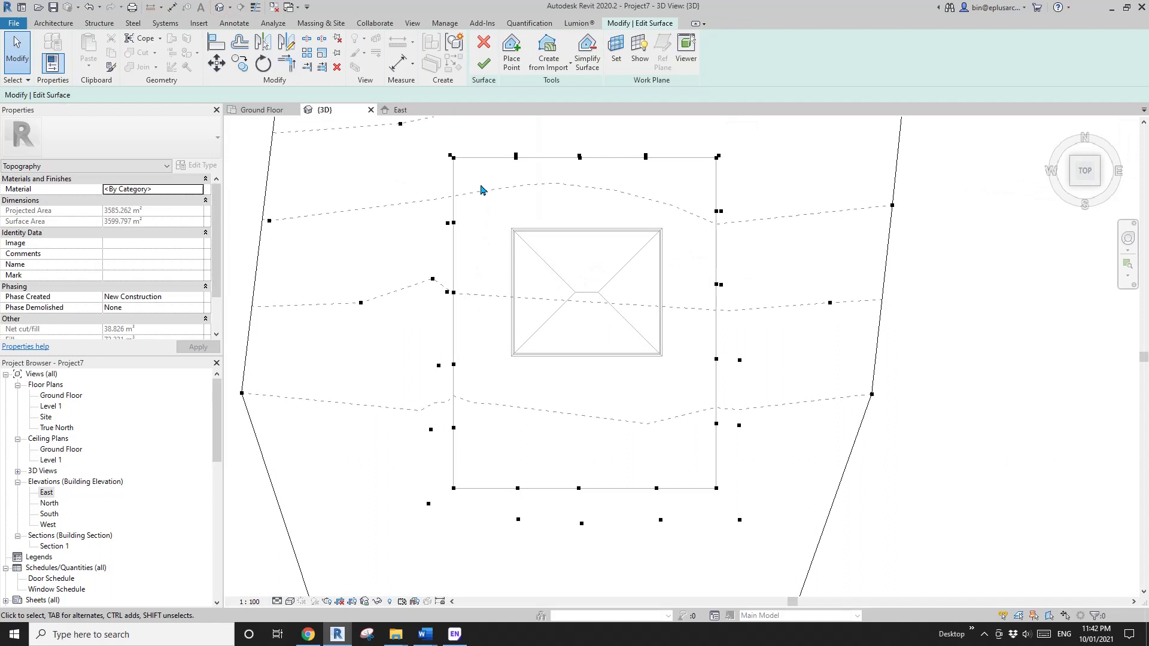
Step: Select the surface points on the floor outline, set their elevation to 2050, and finish editing the surface
middle_click_drag(715, 488, 725, 508)
scroll(711, 480, "up", 2)
scroll(724, 508, "down", 1)
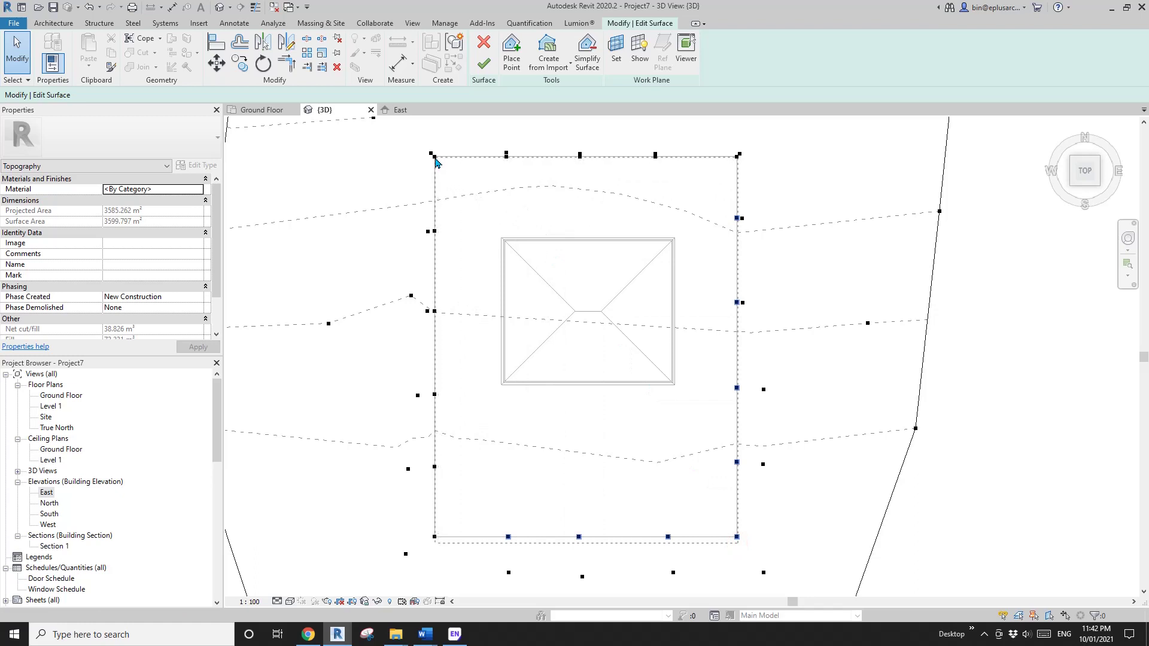
left_click(434, 158)
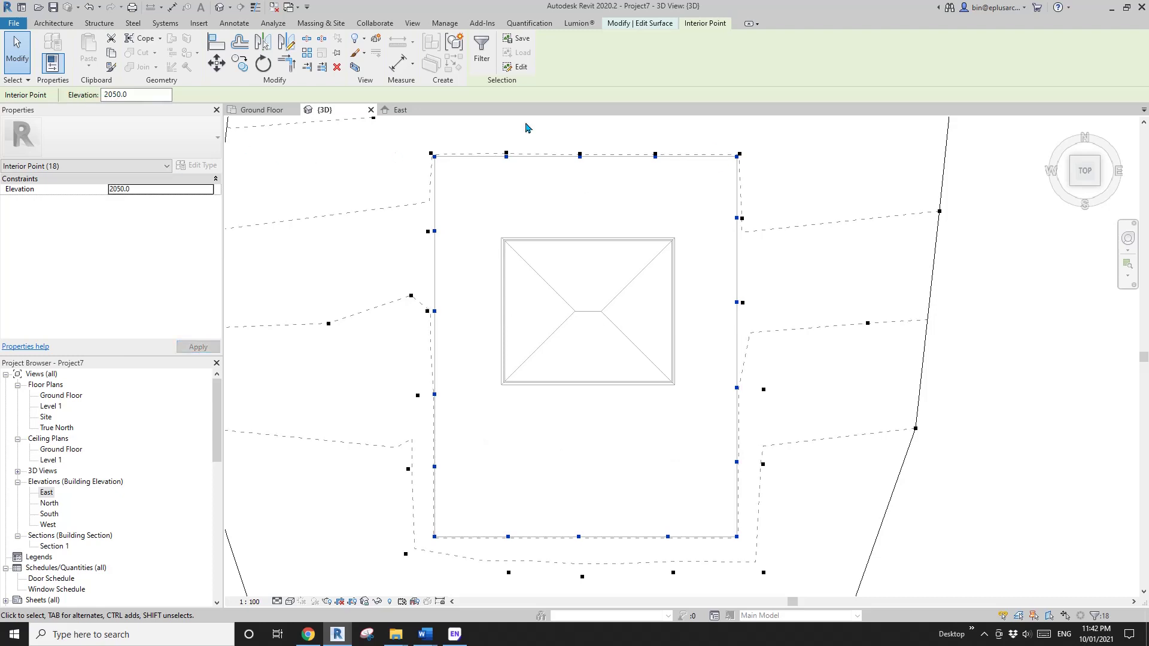
scroll(497, 131, "down", 2)
left_click(640, 23)
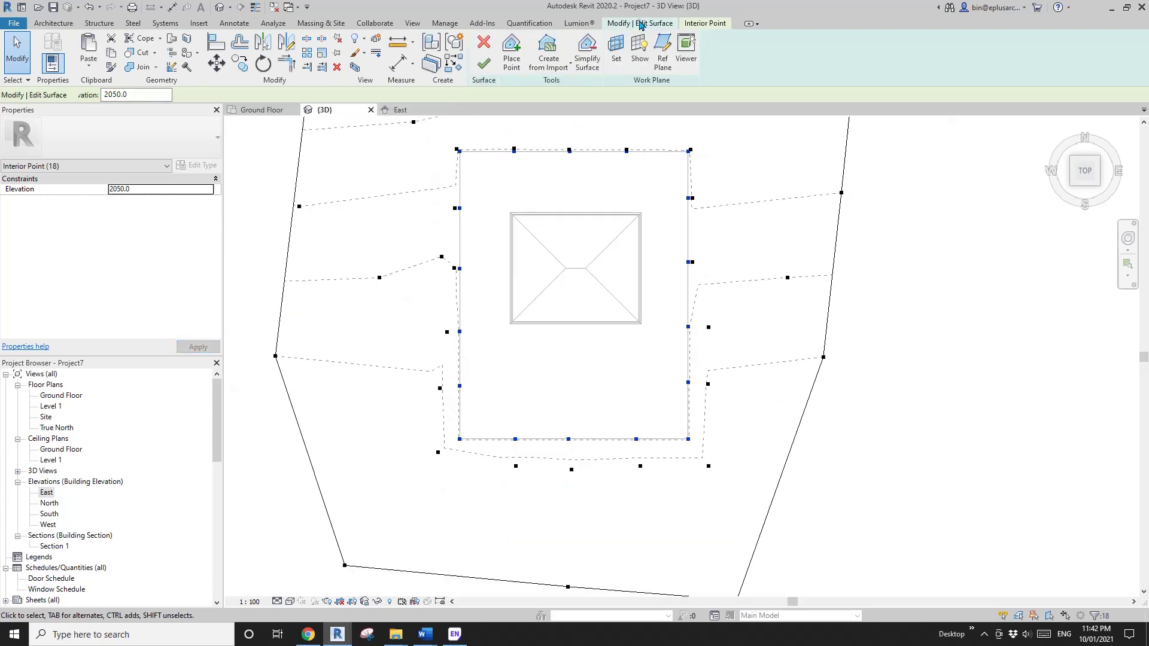
left_click(493, 70)
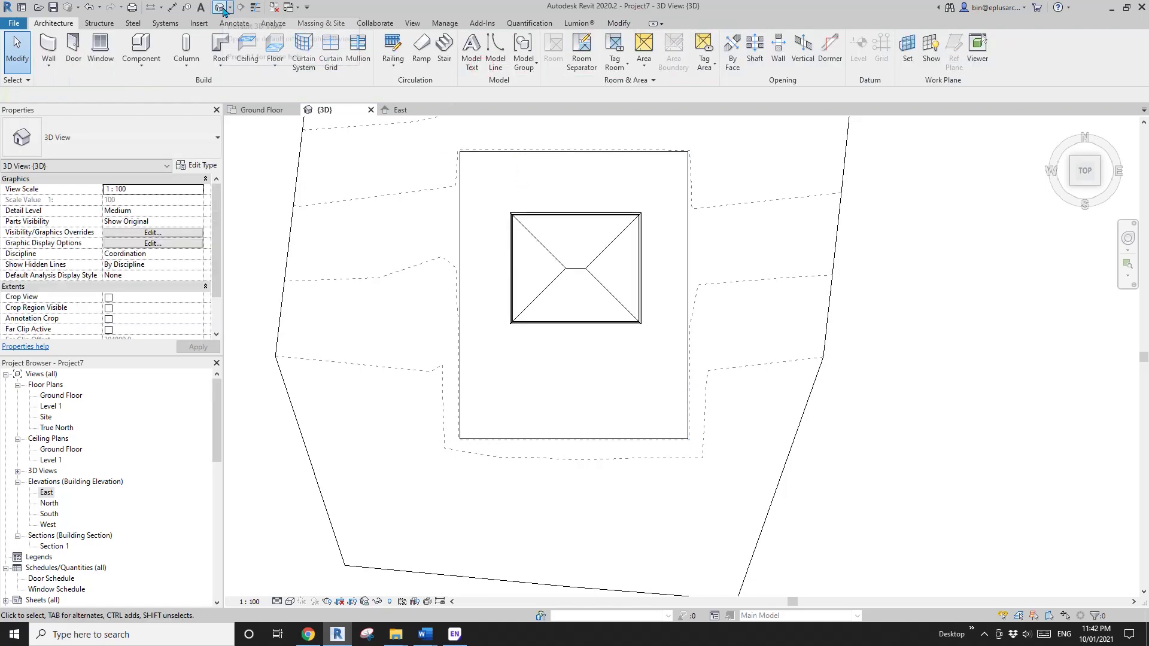
Step: Show the model from an angled 3D viewpoint in the Shaded visual style
middle_click_drag(691, 289, 592, 157, "shift")
scroll(618, 277, "up", 3)
key("s")
key("d")
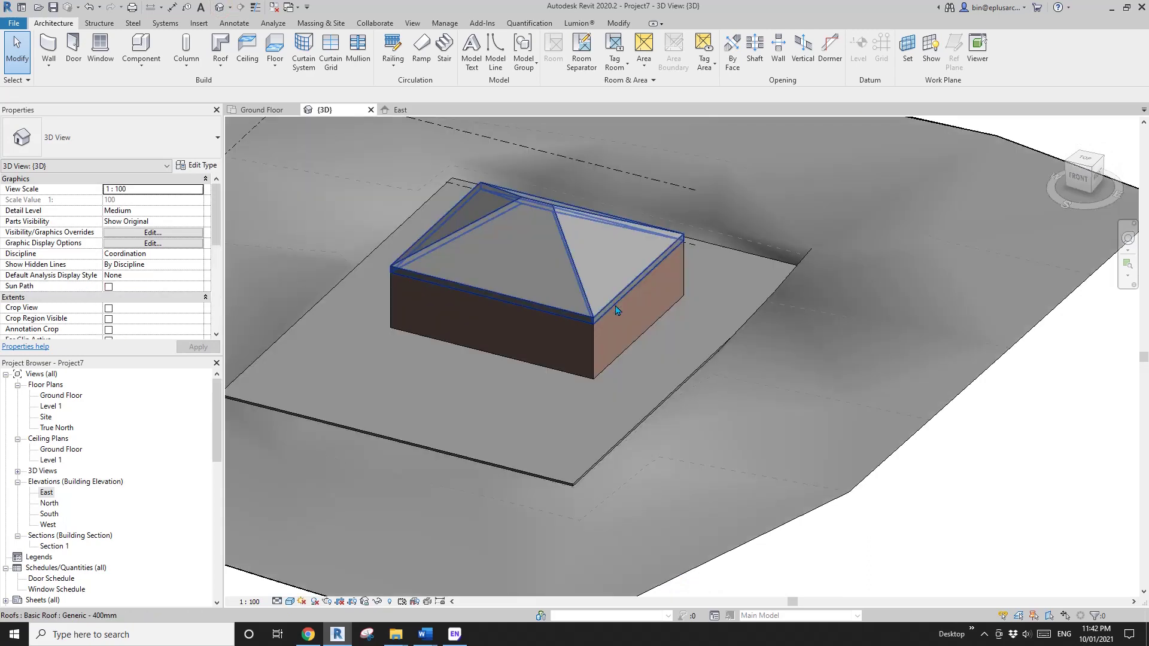
Step: Delete the generic 150 mm floor that outlined the graded area around the building
middle_click_drag(622, 308, 769, 246, "shift")
scroll(526, 341, "up", 2)
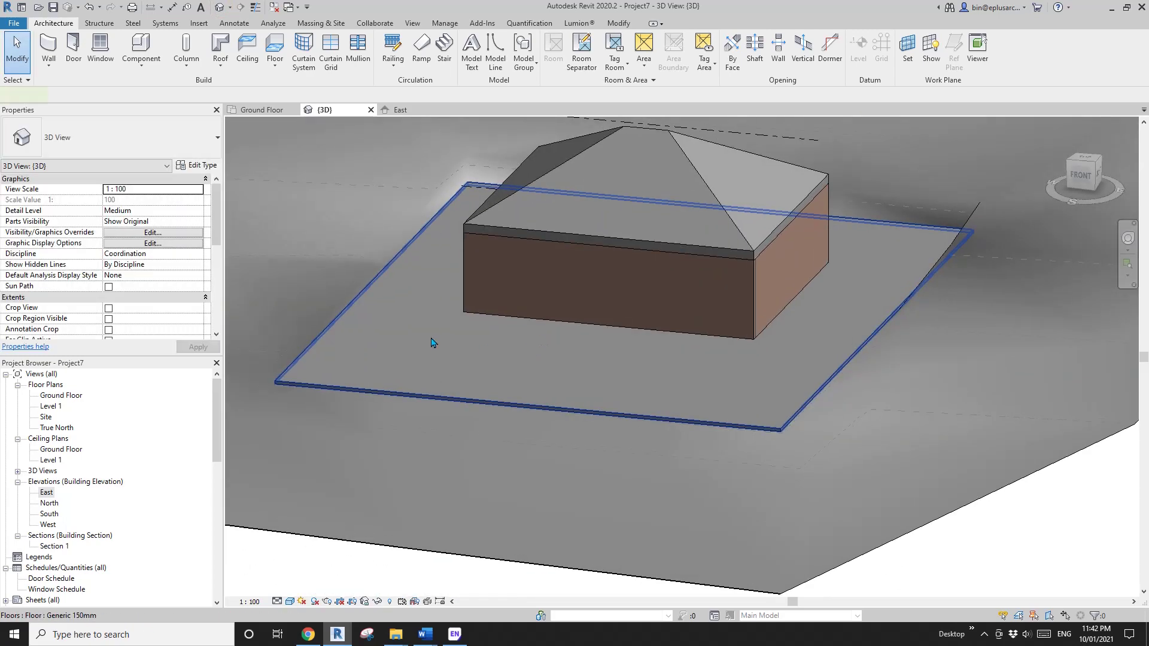
left_click(432, 338)
key("Delete")
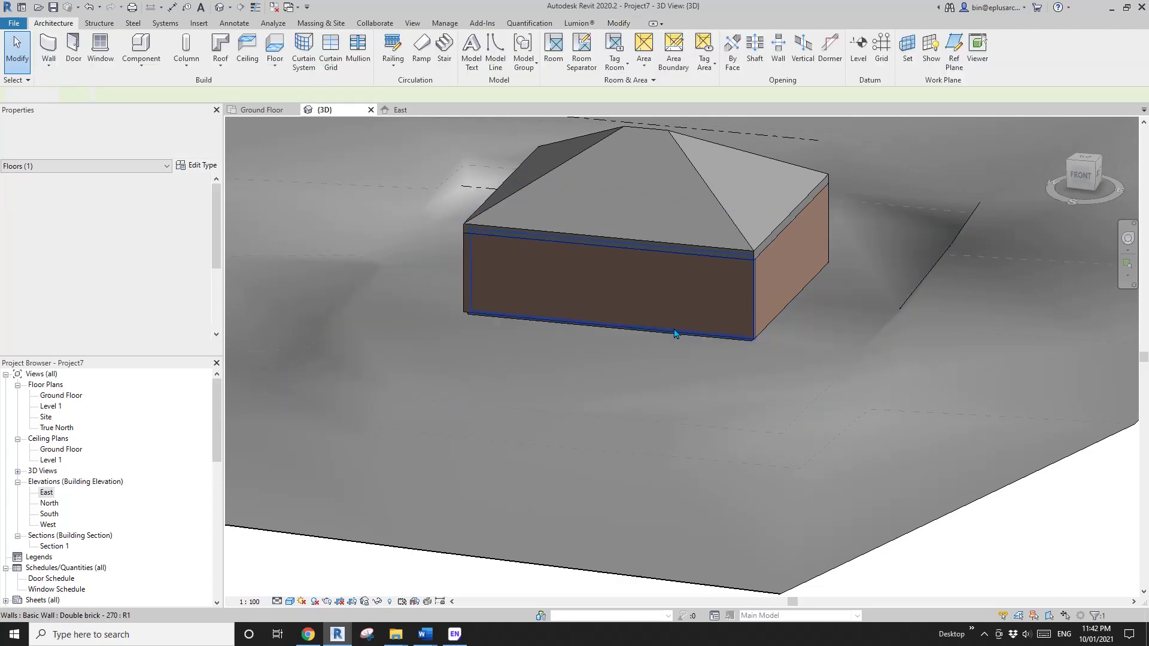
Step: Examine the regraded toposurface around the building from the east side and the front
middle_click_drag(805, 207, 706, 235, "shift")
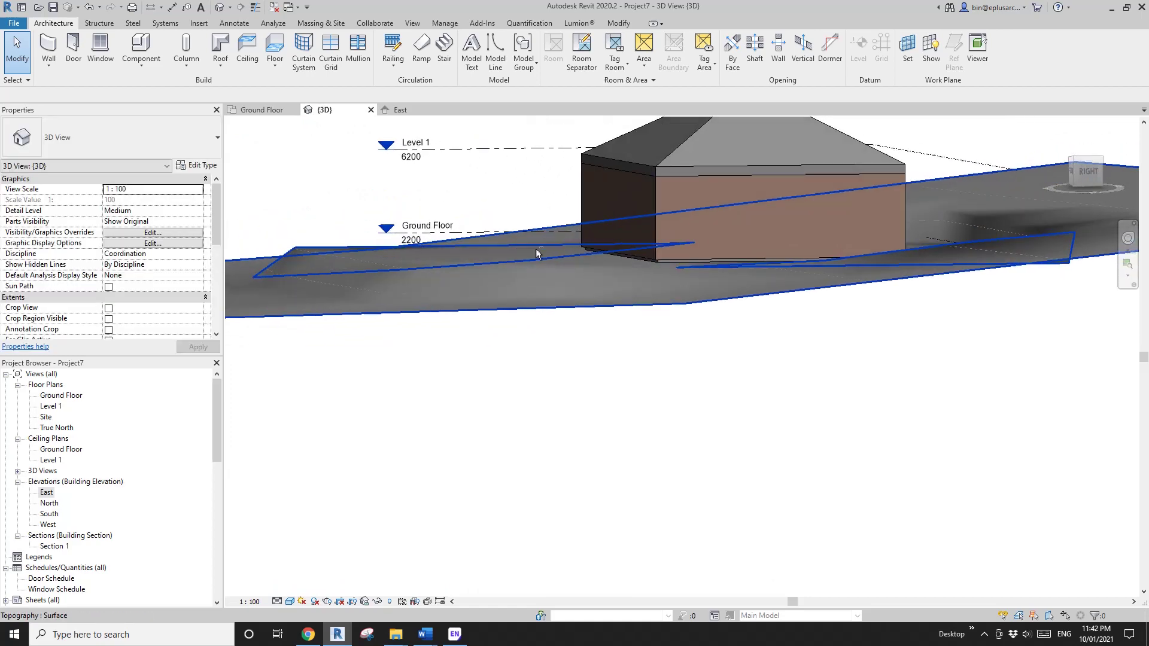
middle_click_drag(536, 253, 678, 267)
left_click(766, 305)
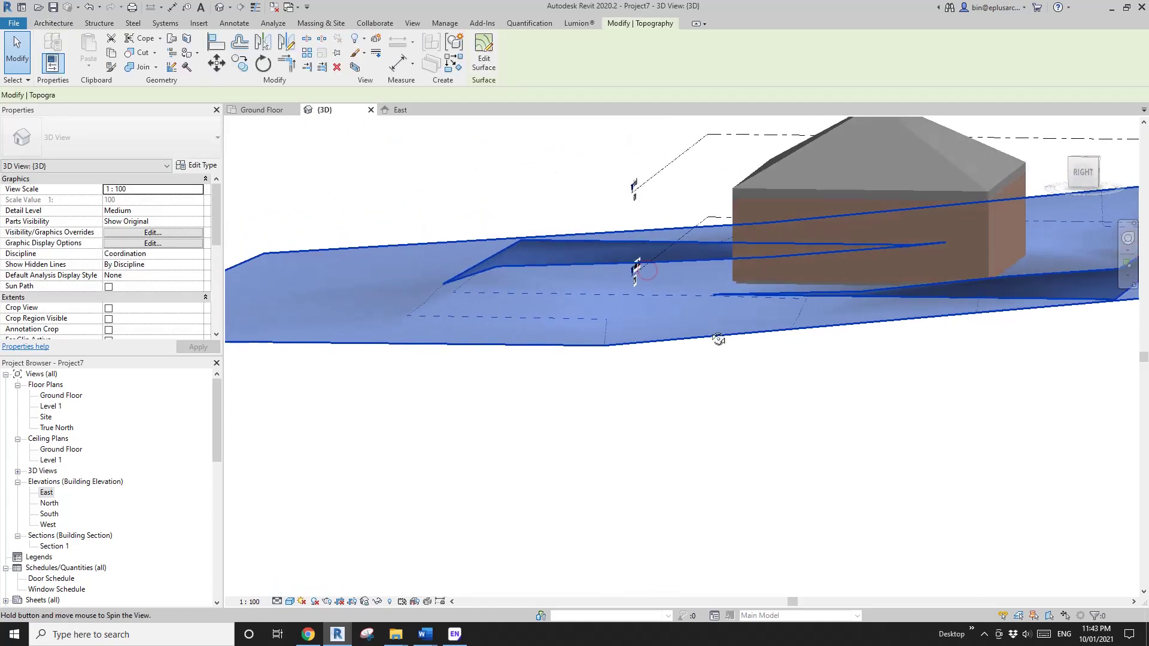
middle_click_drag(718, 339, 708, 336, "shift")
left_click(728, 394)
middle_click_drag(728, 393, 728, 394, "shift")
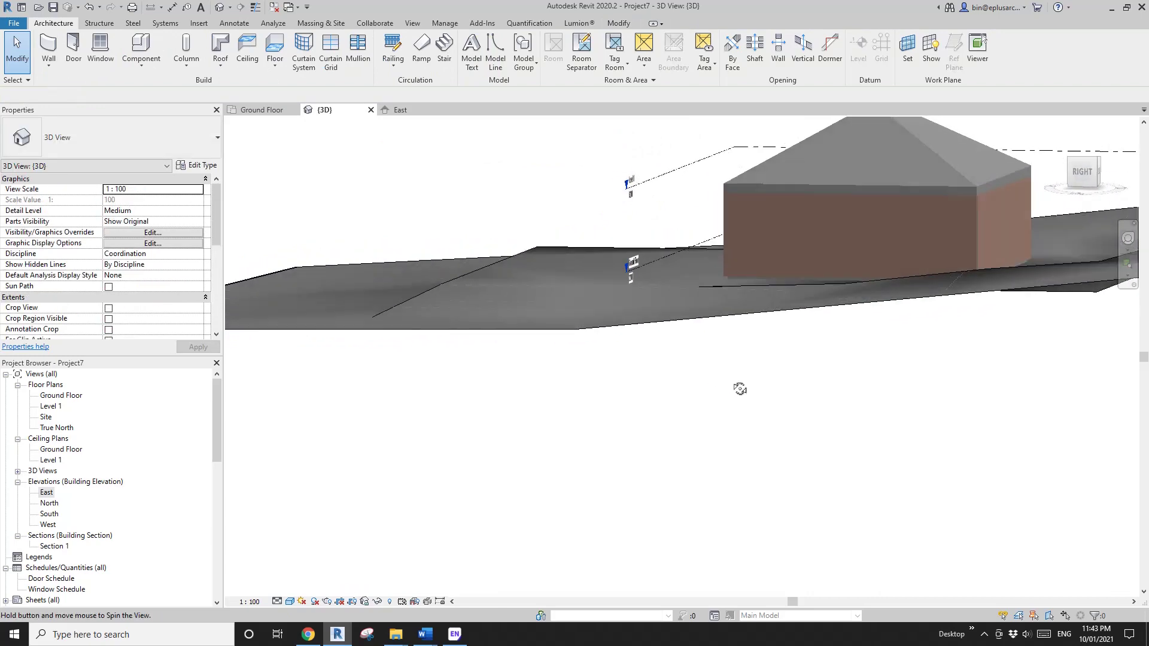
middle_click_drag(827, 401, 1017, 407, "shift")
middle_click_drag(622, 299, 662, 305, "shift")
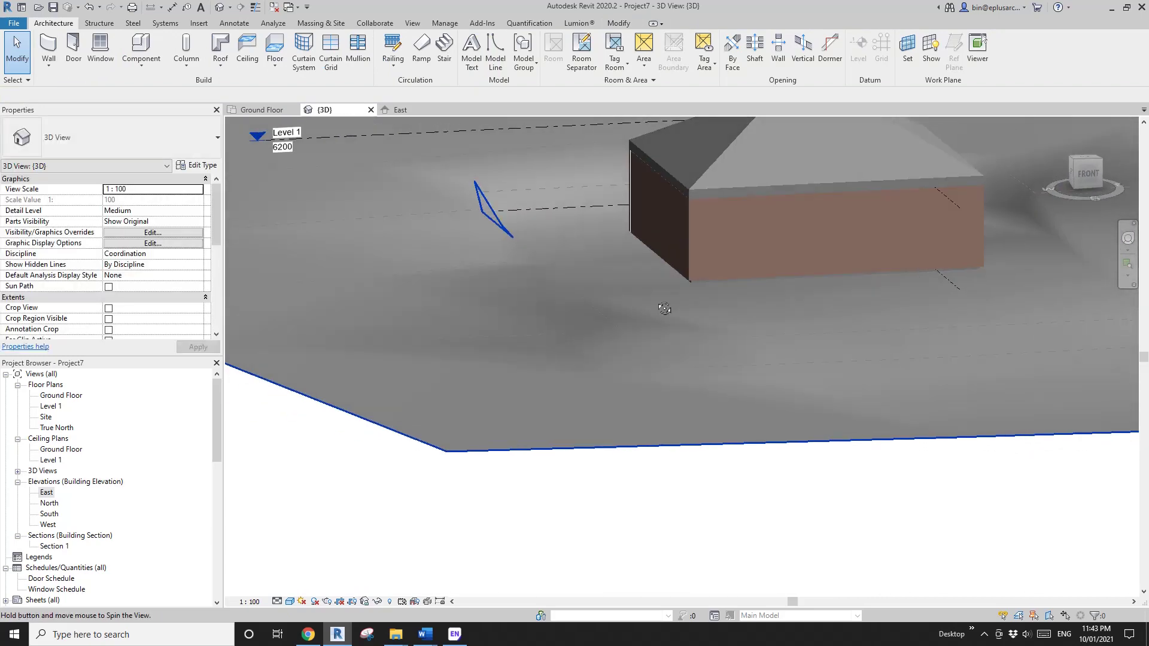
Step: Examine the graded slopes close up near the building's northwest corner and along its north and east sides
middle_click_drag(574, 259, 625, 344)
scroll(707, 208, "up", 2)
middle_click_drag(708, 208, 622, 326)
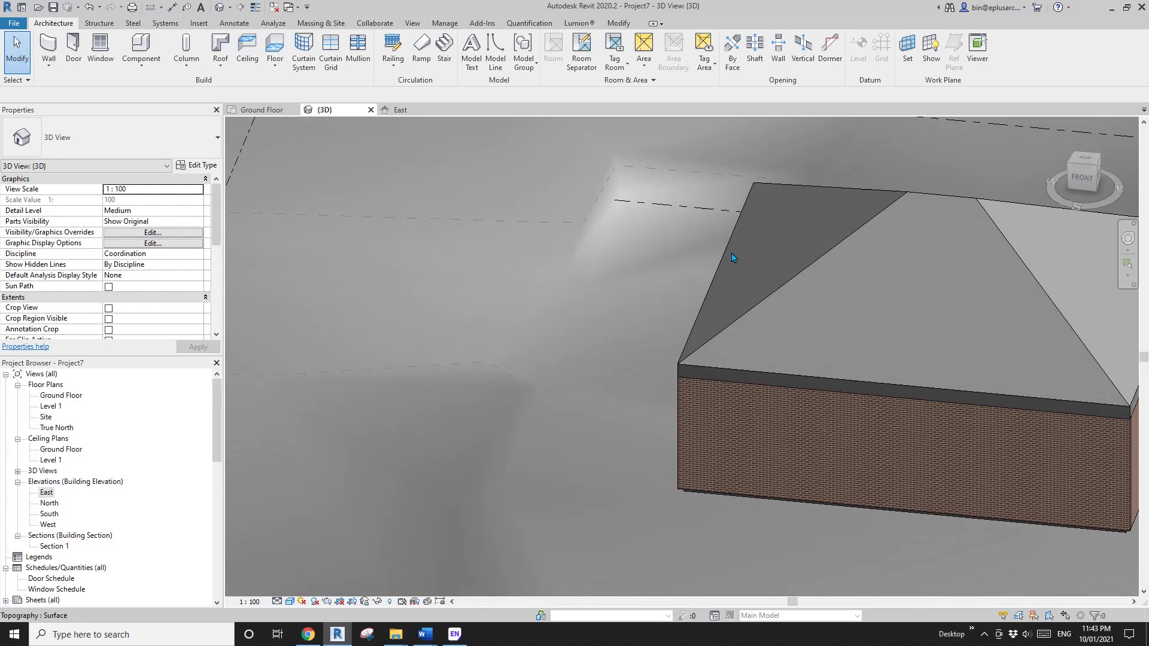
middle_click_drag(734, 257, 589, 350)
middle_click_drag(589, 350, 571, 392, "shift")
middle_click_drag(629, 326, 590, 383)
middle_click_drag(590, 383, 587, 395, "shift")
scroll(648, 335, "down", 2)
middle_click_drag(676, 314, 643, 366)
left_click(584, 275)
middle_click_drag(585, 275, 642, 282, "shift")
key("Escape")
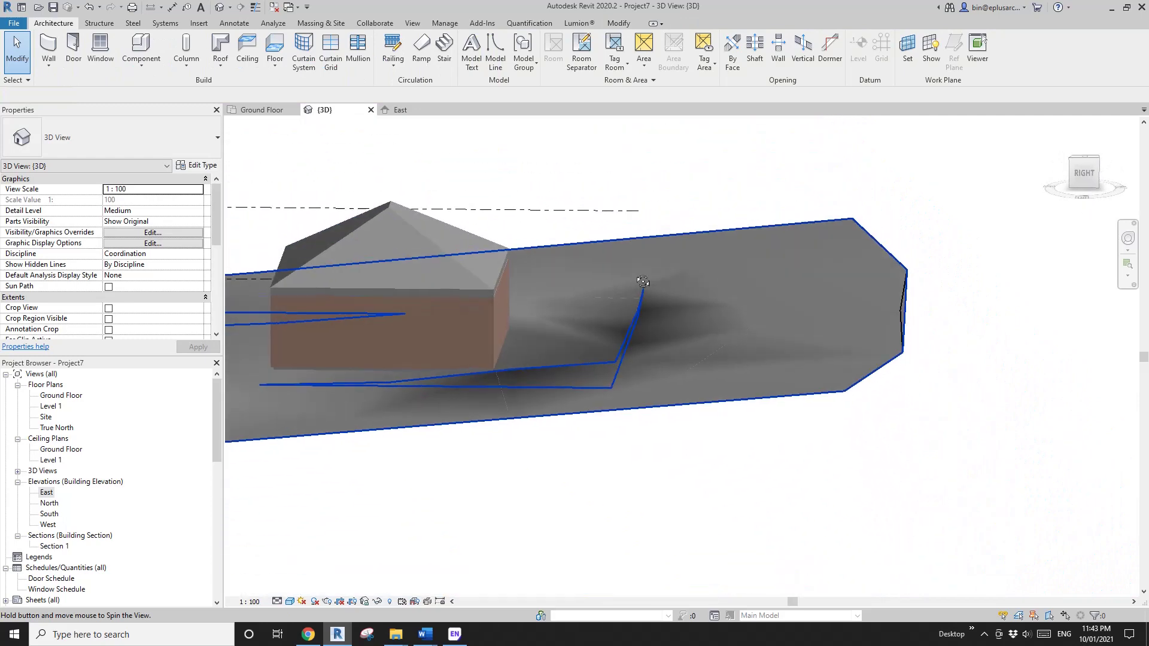
scroll(622, 327, "up", 2)
middle_click_drag(628, 333, 736, 300, "shift")
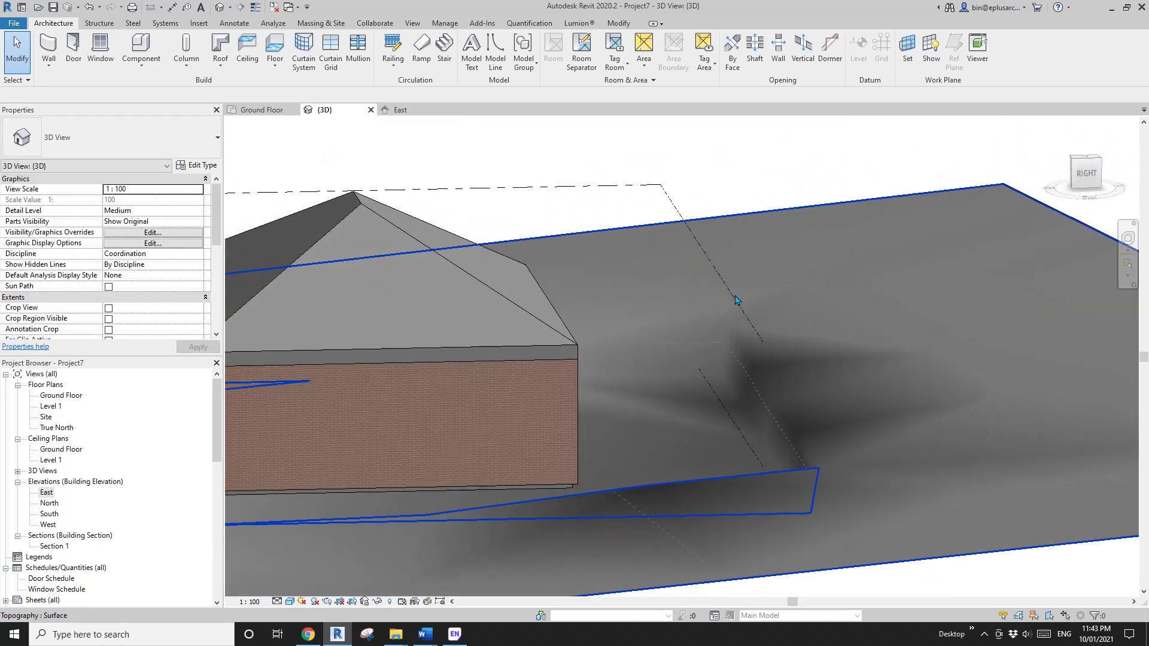
Step: Create a section box around the building's roof in the 3D view
left_click(805, 396)
middle_click_drag(805, 396, 742, 412, "shift")
key("Escape")
left_click(695, 402)
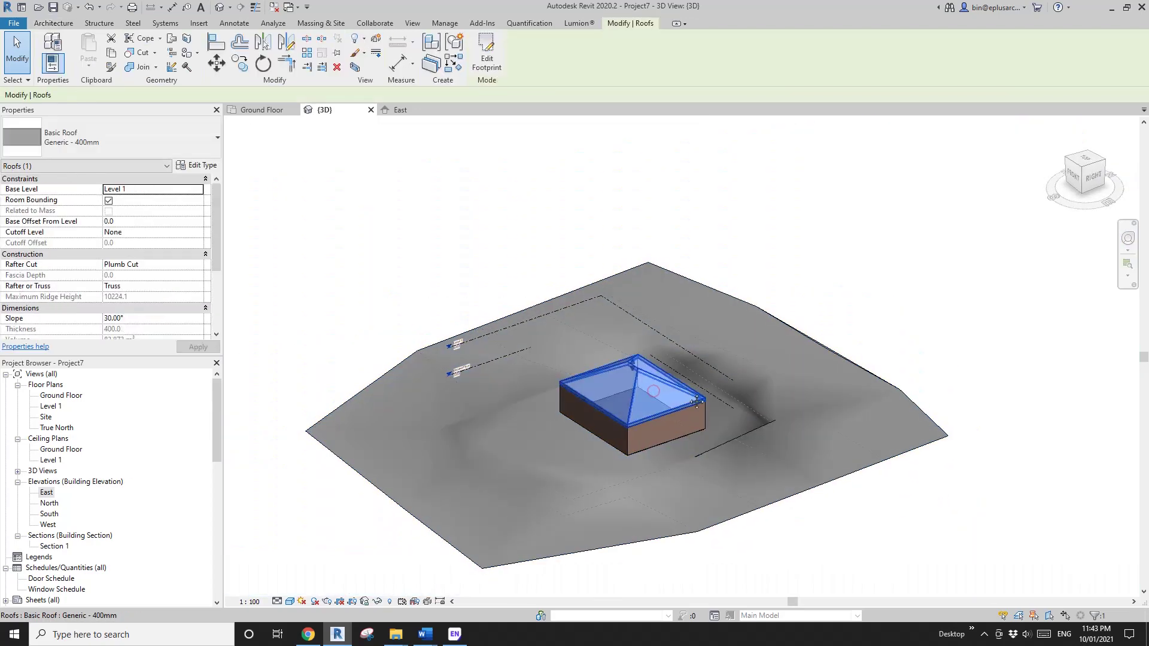
left_click(351, 69)
left_click(826, 314)
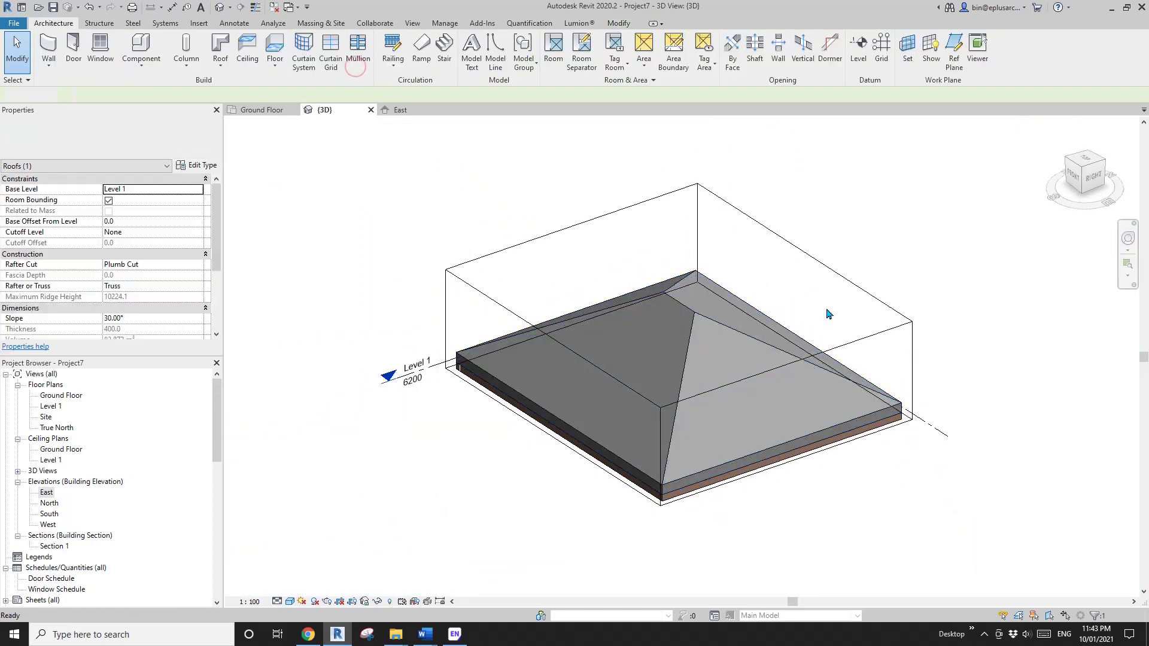
Step: Extend the bottom of the section box down below the terrain surface to include the building's walls and the ground
left_click(866, 336)
scroll(862, 338, "down", 3)
middle_click_drag(792, 351, 737, 330)
left_click_drag(713, 341, 712, 439)
scroll(712, 431, "down", 2)
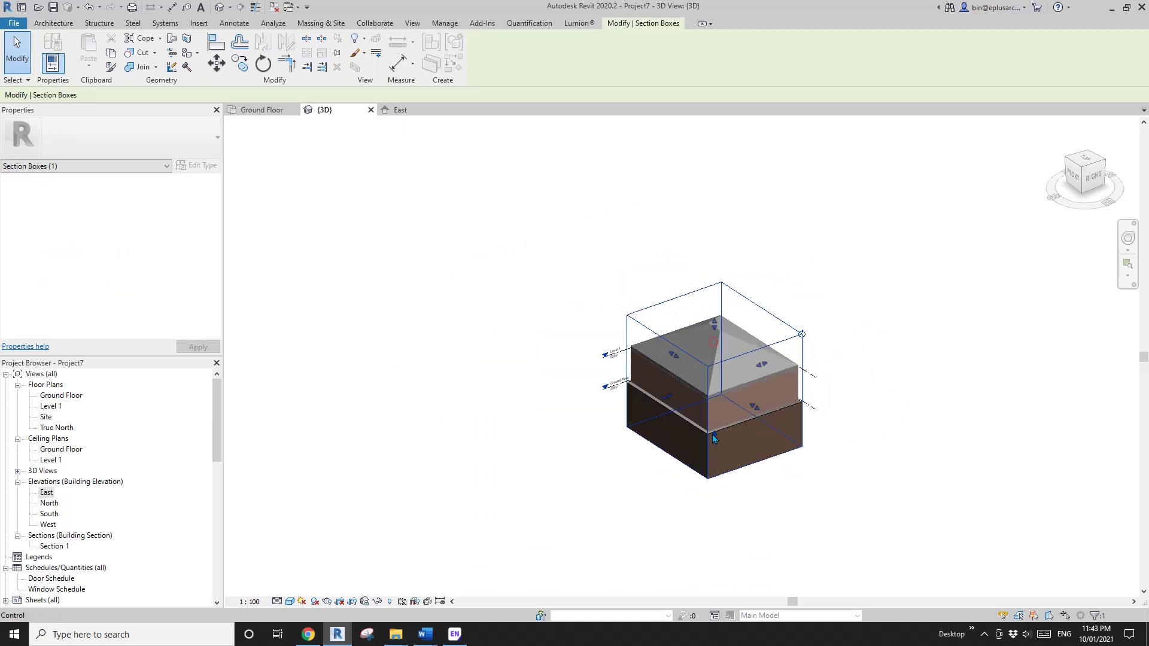
Step: Extend the section box's front and back faces past the terrain edges to expose a lengthwise cut through the graded slopes
middle_click_drag(711, 432, 707, 381)
left_click_drag(663, 353, 434, 423)
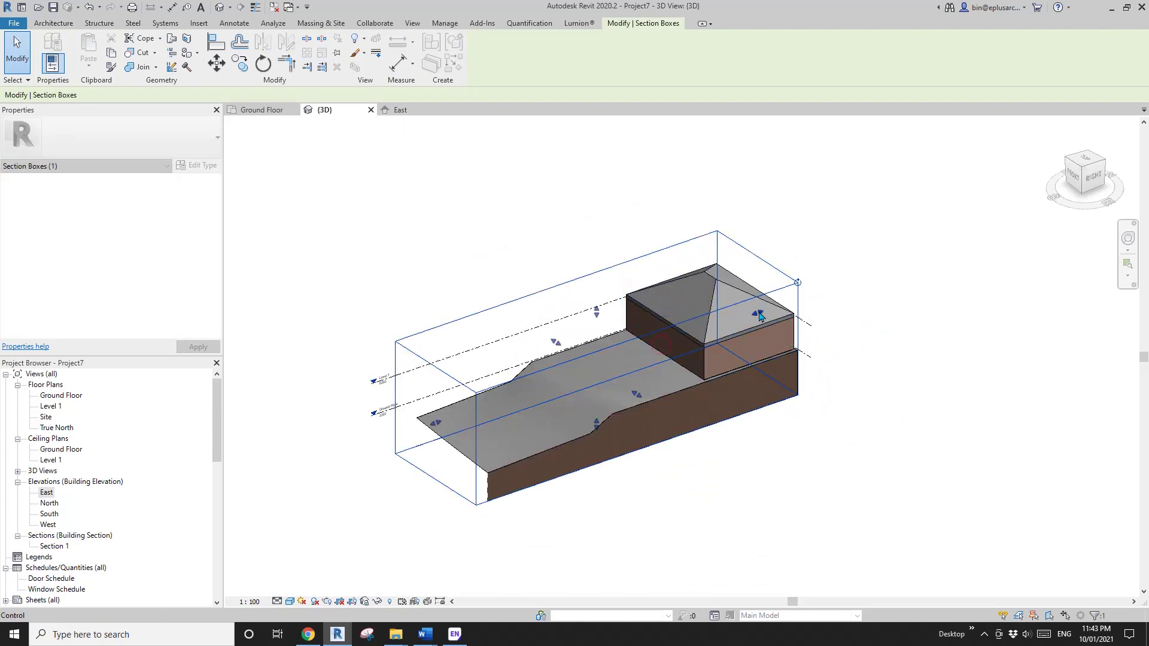
left_click_drag(753, 311, 945, 250)
middle_click_drag(840, 386, 784, 311, "shift")
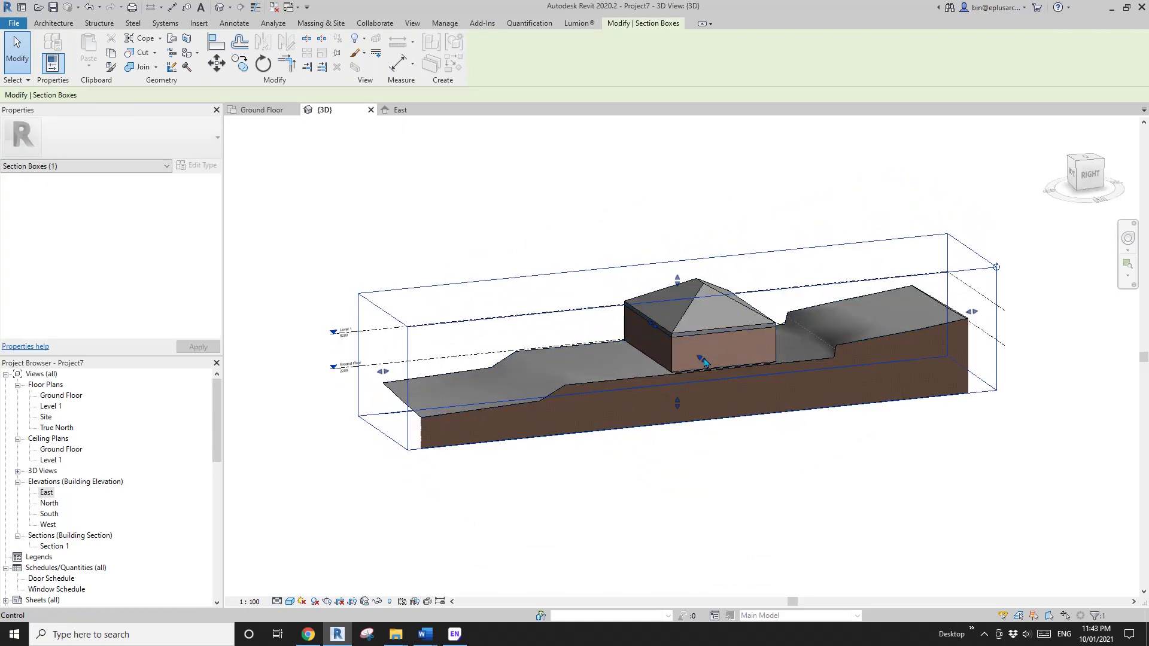
middle_click_drag(704, 362, 729, 384, "shift")
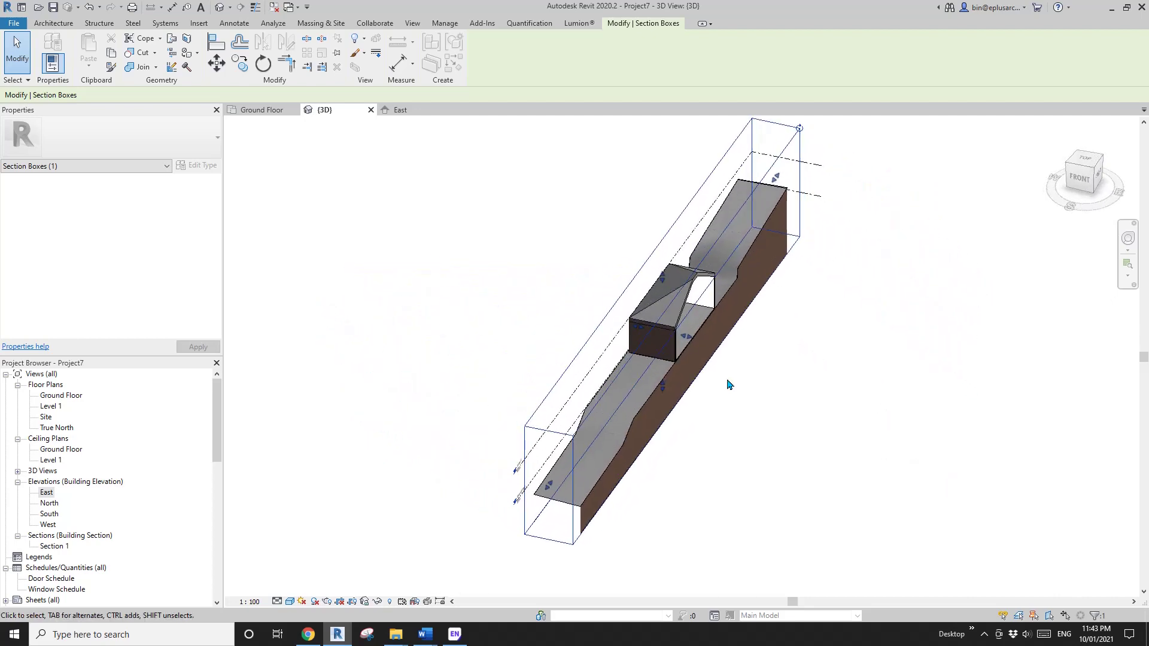
Step: Extend the section box's east face across the terrain and pull its front face back to cut through the building
left_click_drag(685, 336, 883, 374)
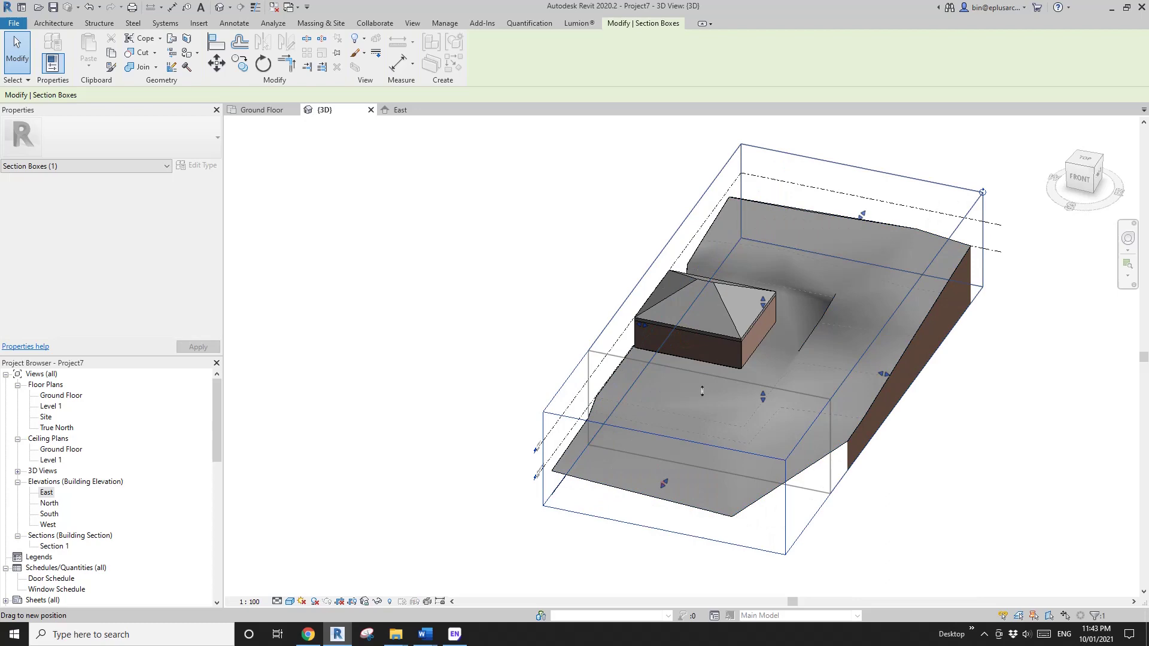
left_click_drag(738, 322, 737, 322)
scroll(725, 326, "down", 1)
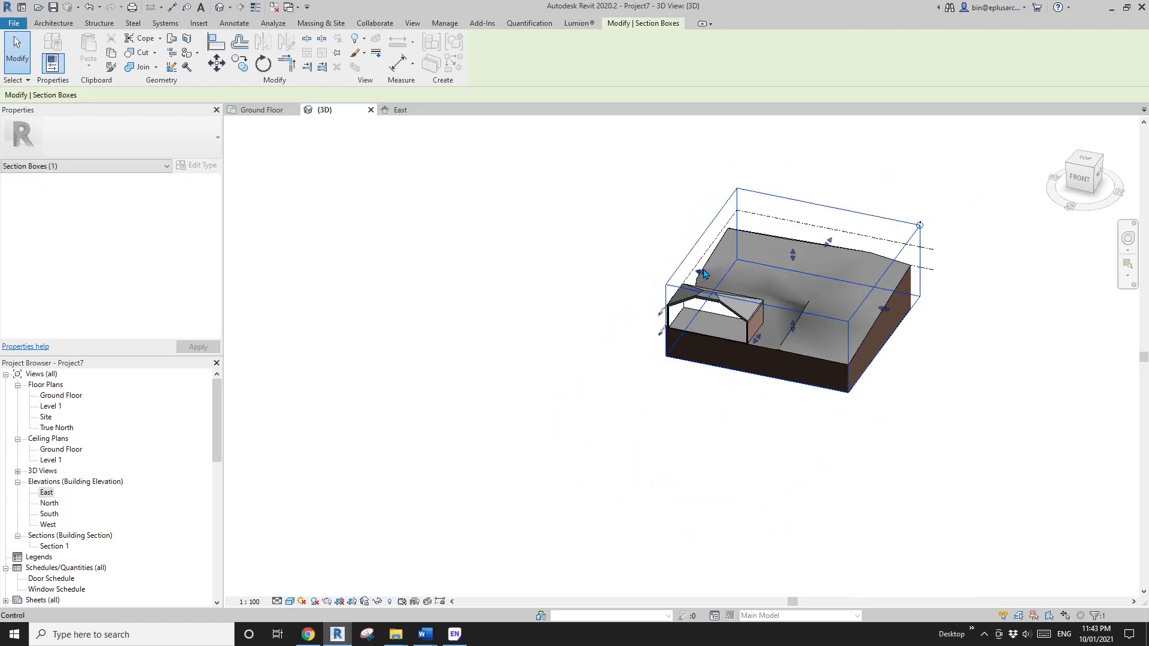
Step: Extend the section box's west face across the terrain and move its front face back beyond the building to cut the rear slope
middle_click_drag(704, 273, 927, 229, "shift")
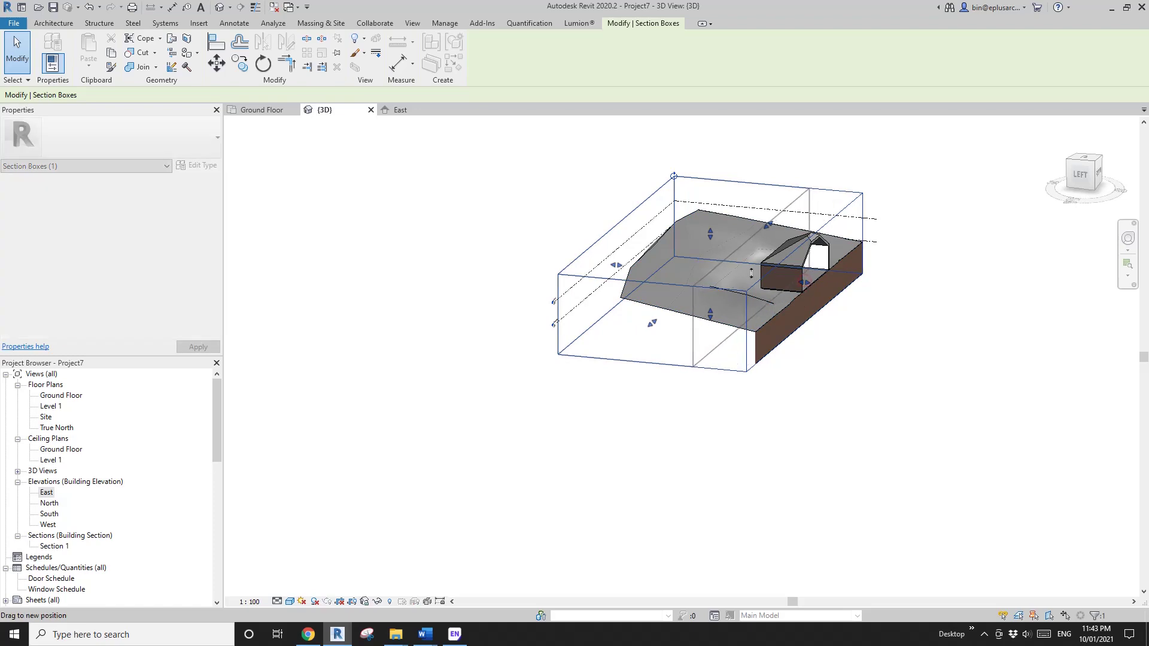
middle_click_drag(608, 304, 526, 407, "shift")
scroll(512, 383, "down", 2)
Step: Turn off the section box in the 3D view and show the whole regraded terrain with the building
left_click(511, 390)
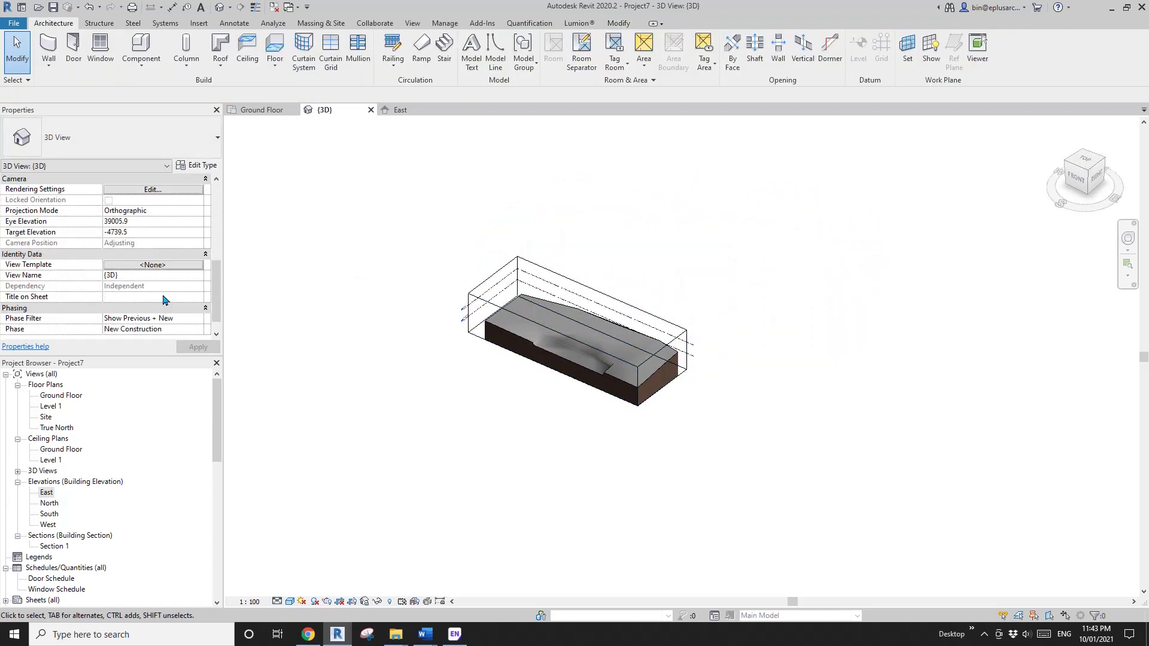
scroll(111, 270, "up", 3)
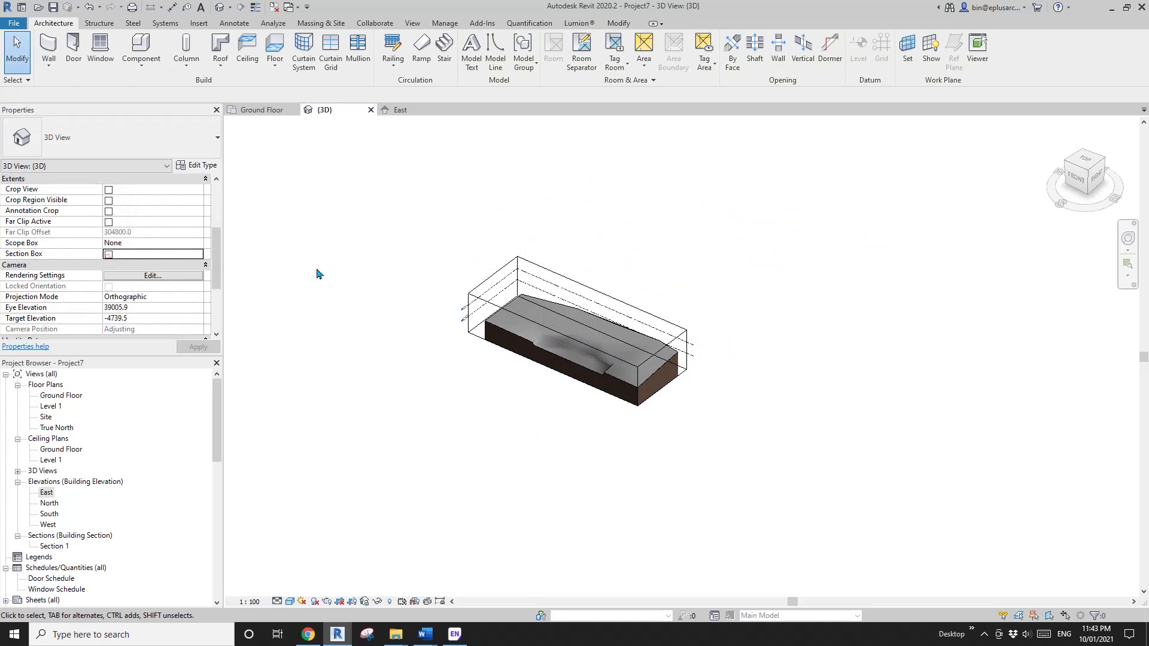
scroll(558, 374, "up", 4)
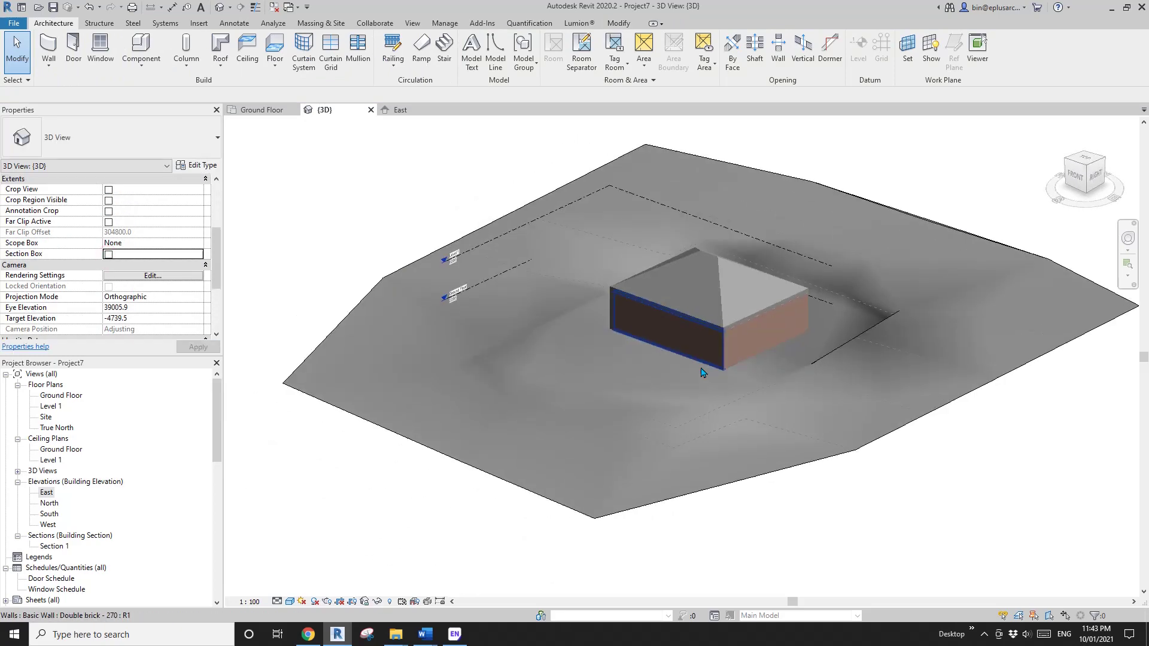
mouse_move(701, 368)
middle_mouse_down("shift")
mouse_move(705, 277)
mouse_move(715, 395)
mouse_move(692, 380)
middle_mouse_up("shift")
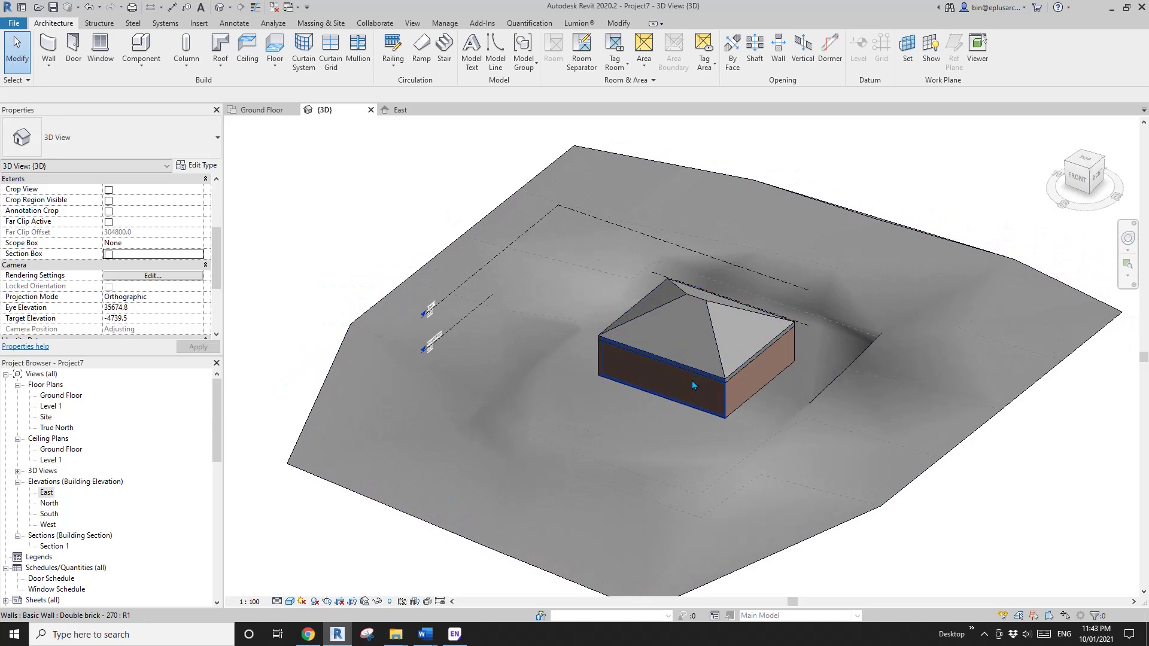